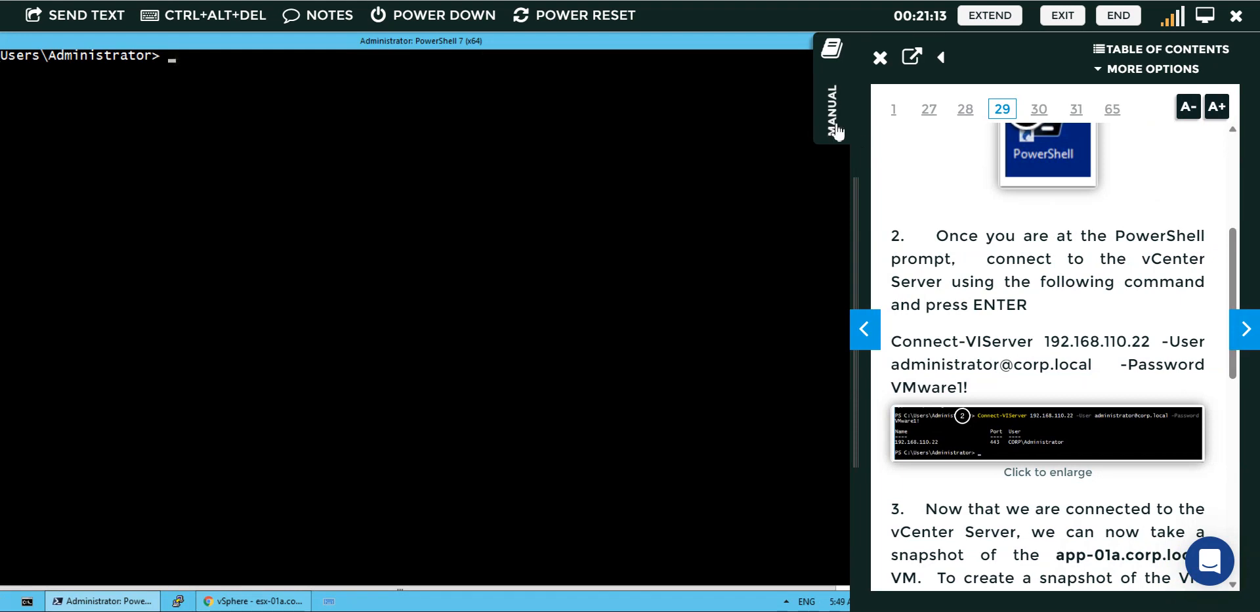
# - Hide the lab manual, check the vCenter address in the vSphere Client browser window, and return to PowerShell
pyautogui.click(832, 105)
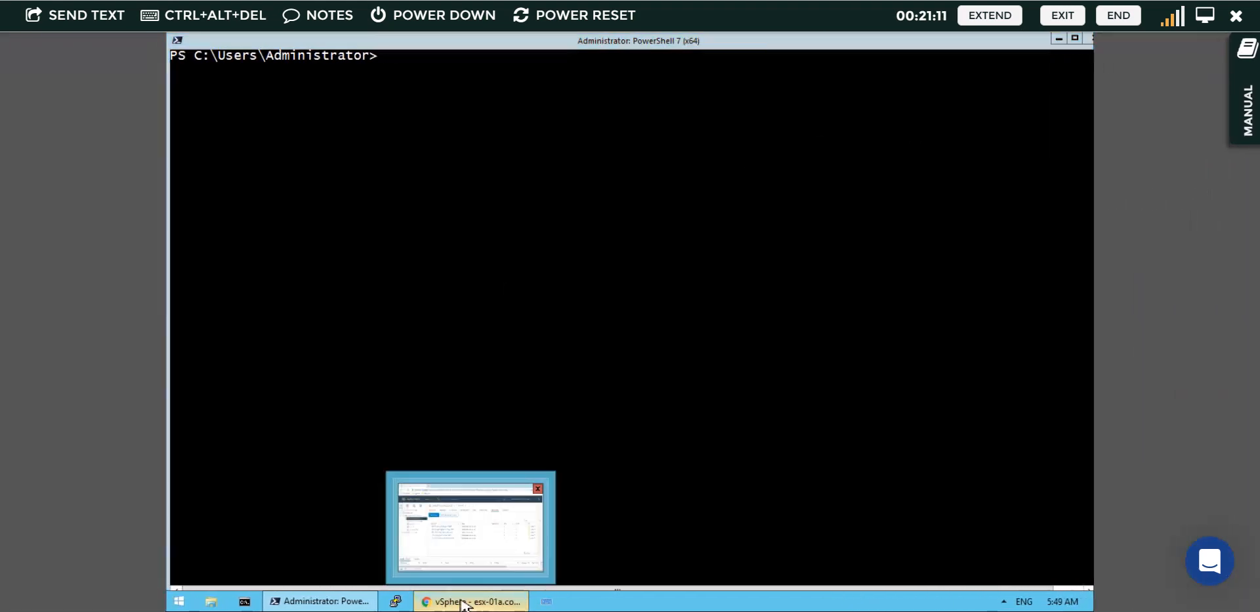
pyautogui.click(462, 601)
pyautogui.click(324, 71)
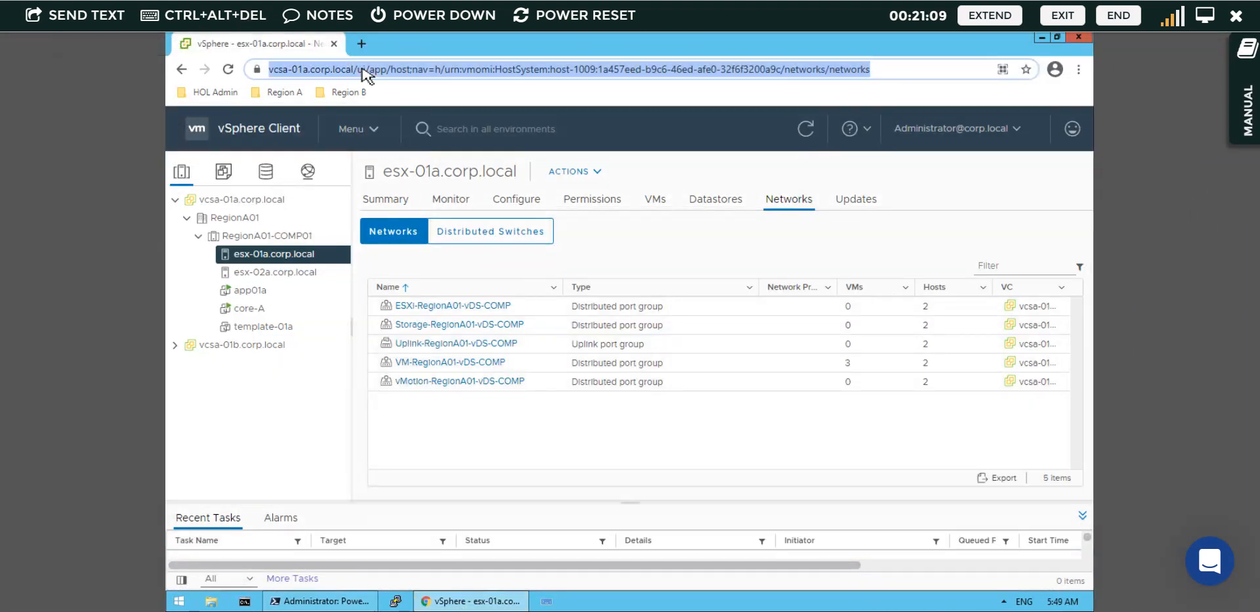
pyautogui.click(387, 69)
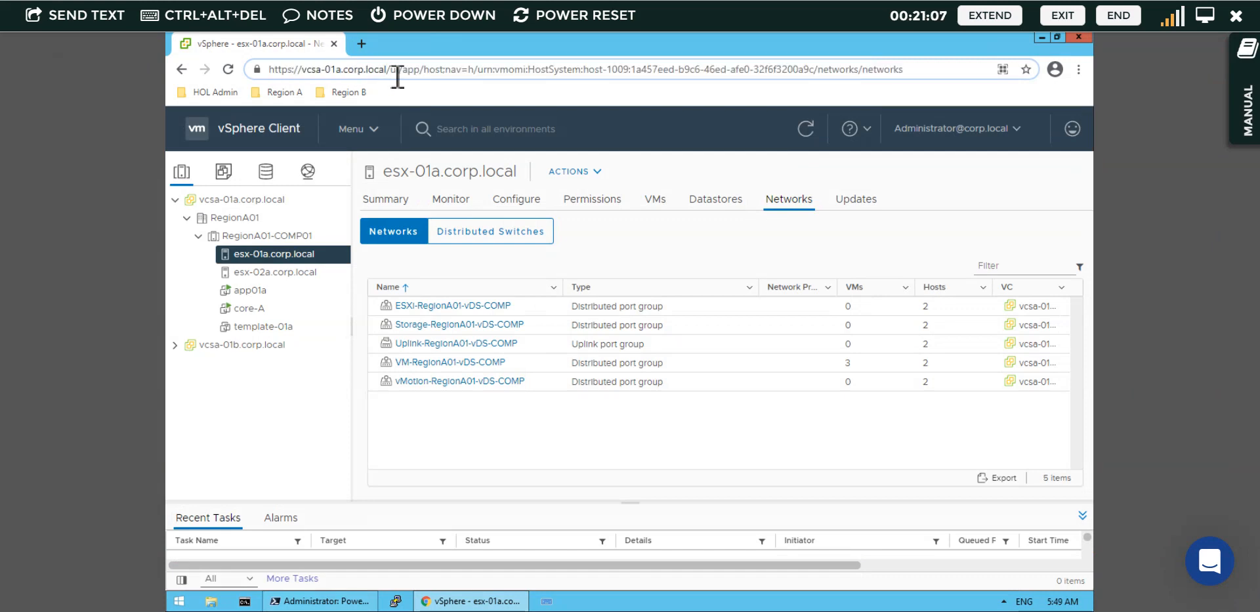
pyautogui.click(336, 578)
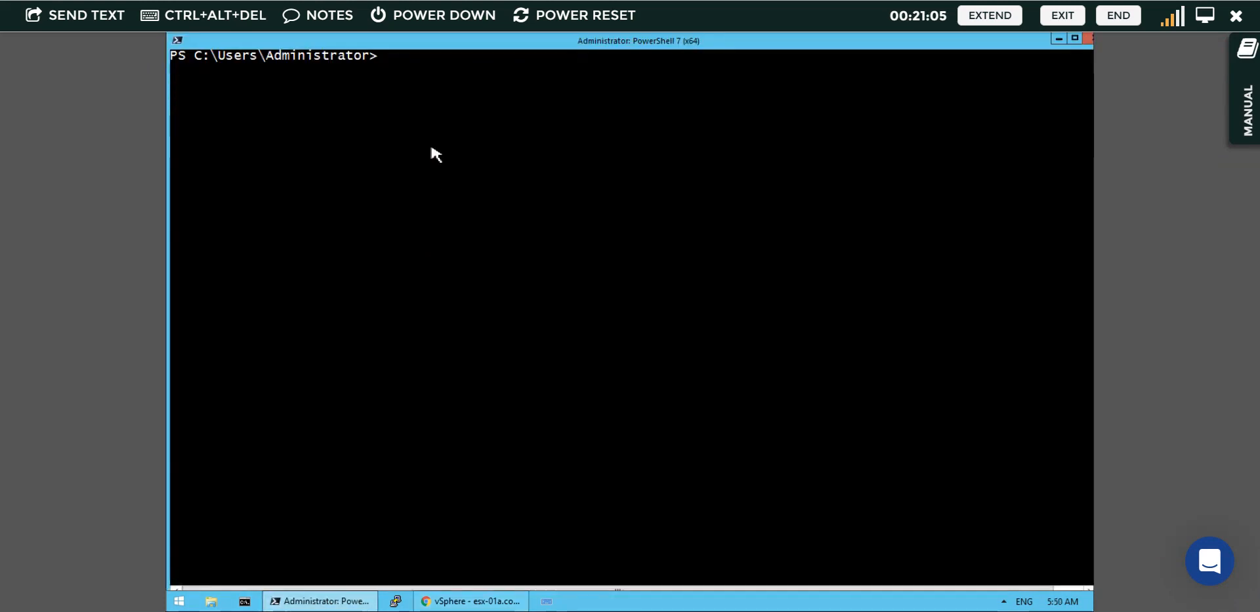
pyautogui.write('clear')
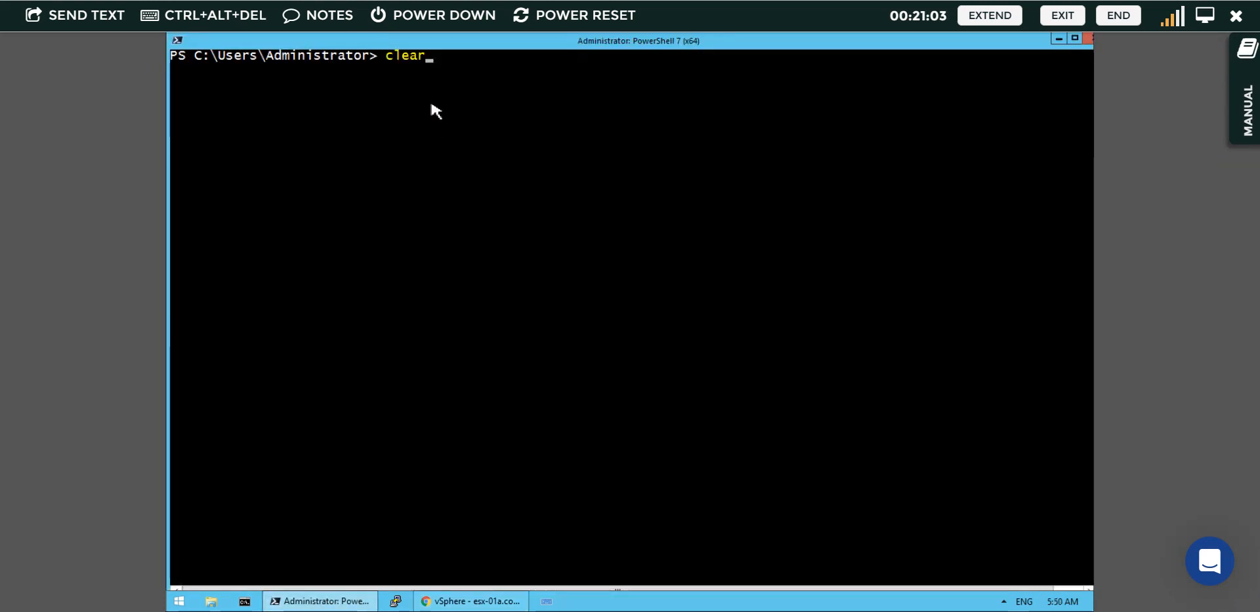
pyautogui.press('Up')
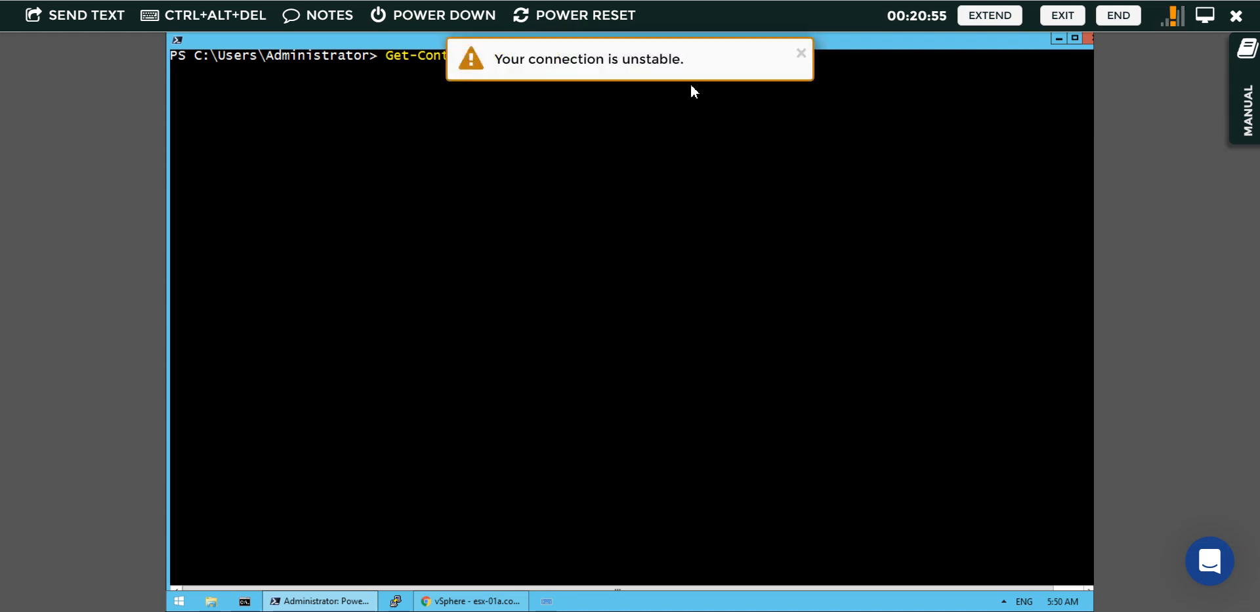
pyautogui.click(802, 54)
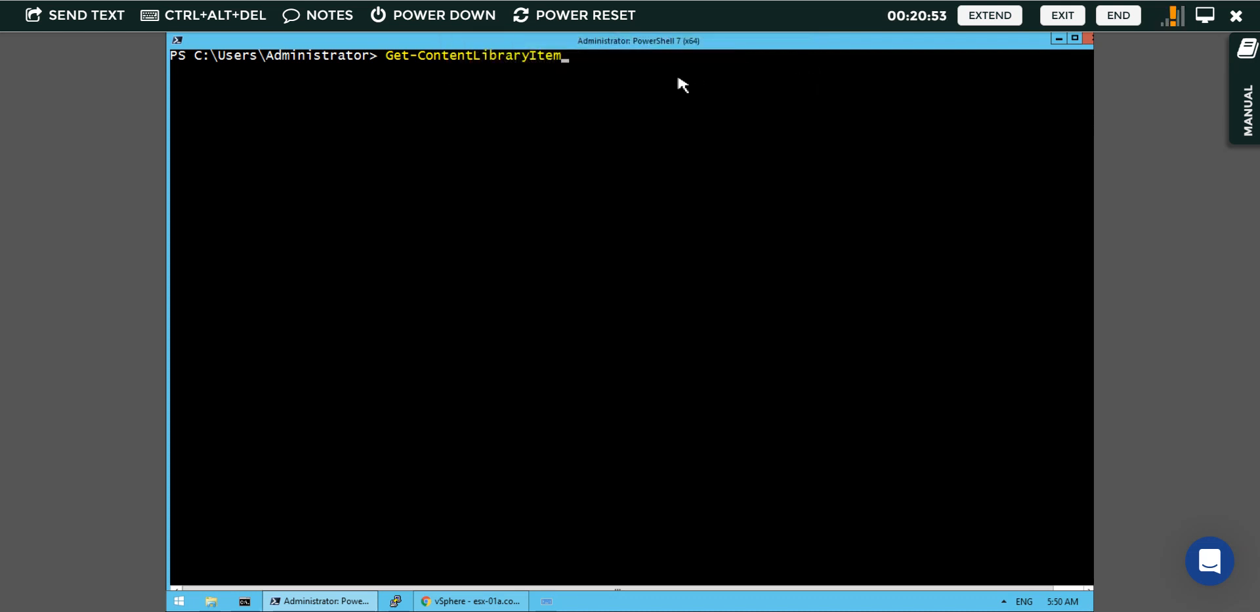
pyautogui.press('Up')
pyautogui.hotkey('ctrl', 'c')
pyautogui.hotkey('ctrl', 'c')
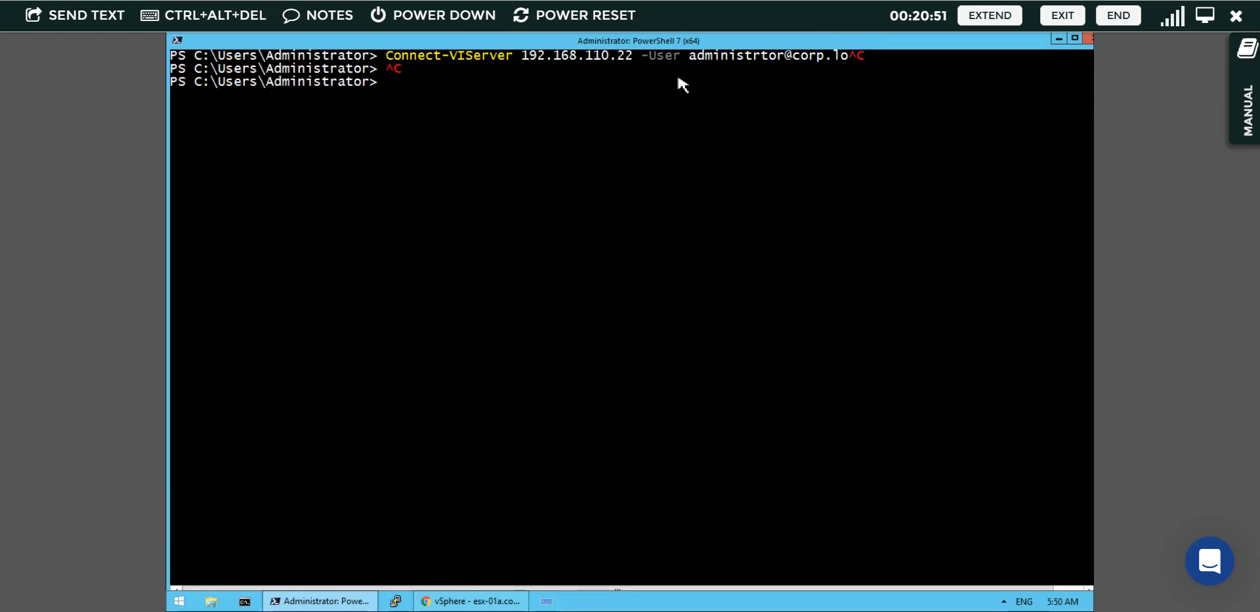
pyautogui.write('clear')
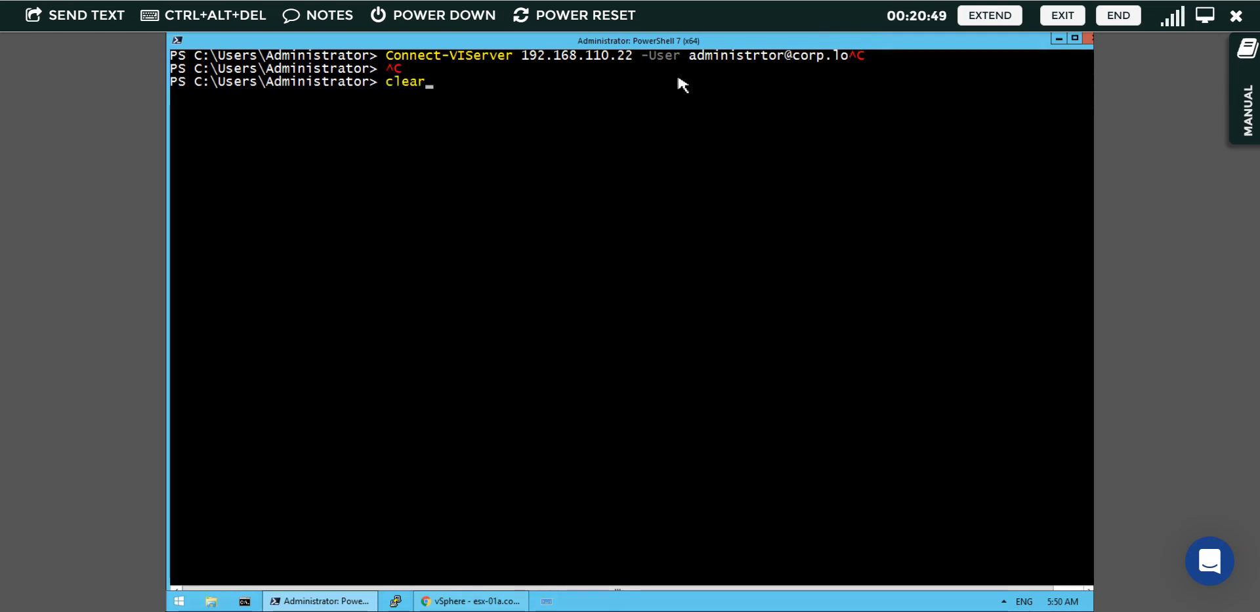
pyautogui.press('Escape')
# - Connect to the vCenter Server at 192.168.110.22 with Connect-VIServer, supplying the administrator user and the account password
pyautogui.hotkey('ctrl', 'v')
pyautogui.press('Up')
pyautogui.press('Up')
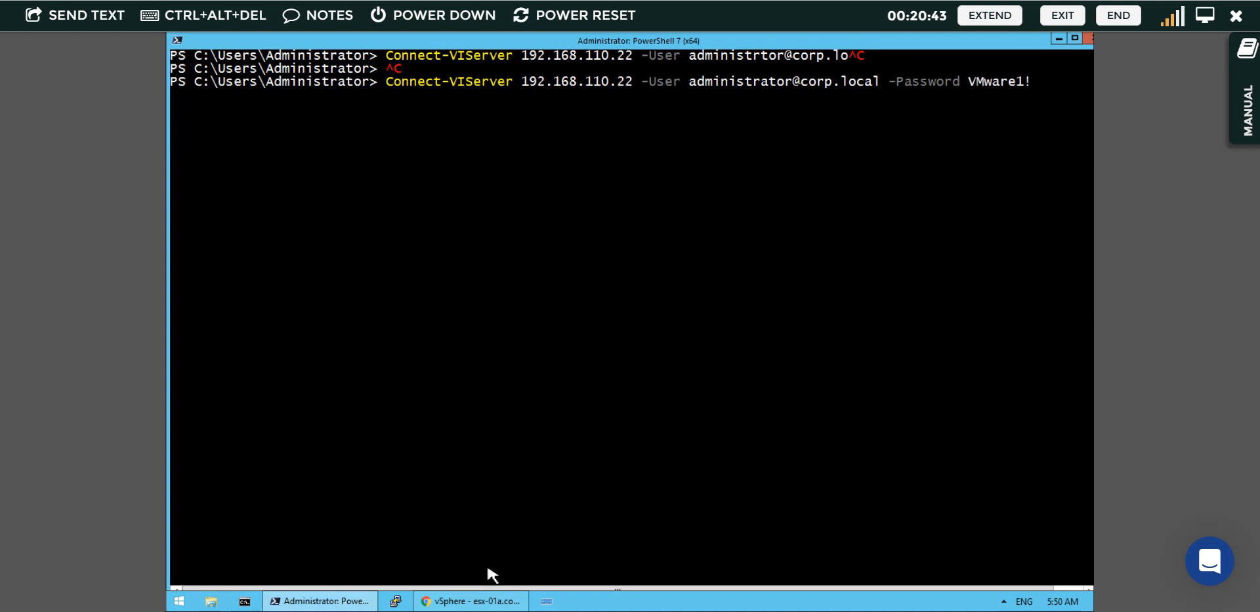
pyautogui.click(486, 602)
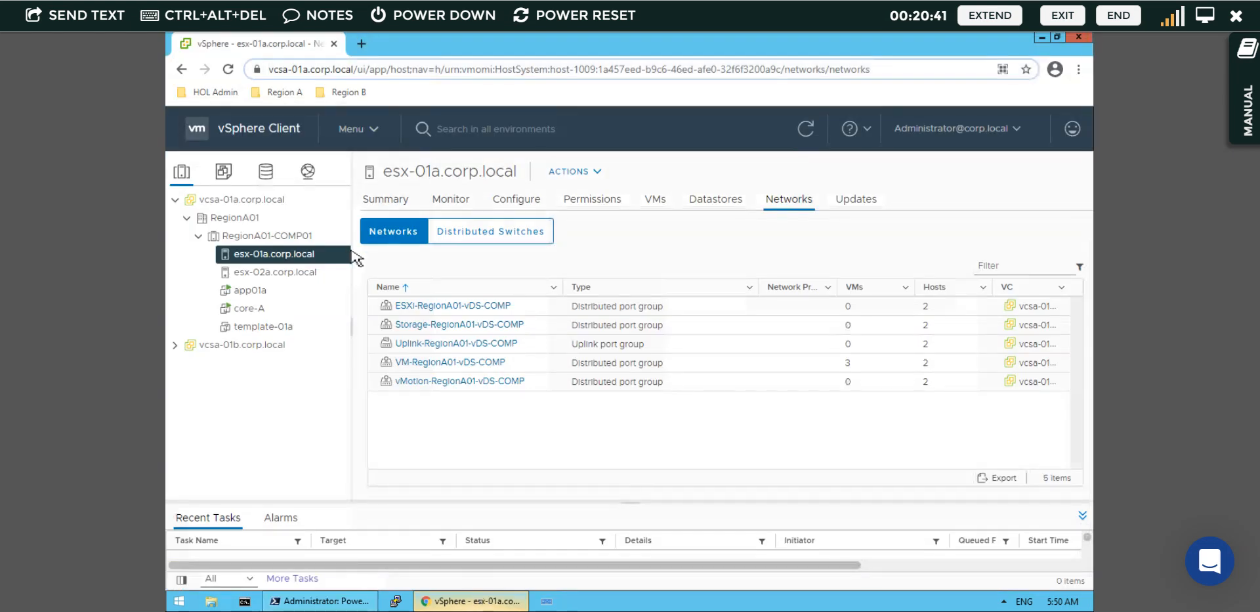
pyautogui.doubleClick(311, 69)
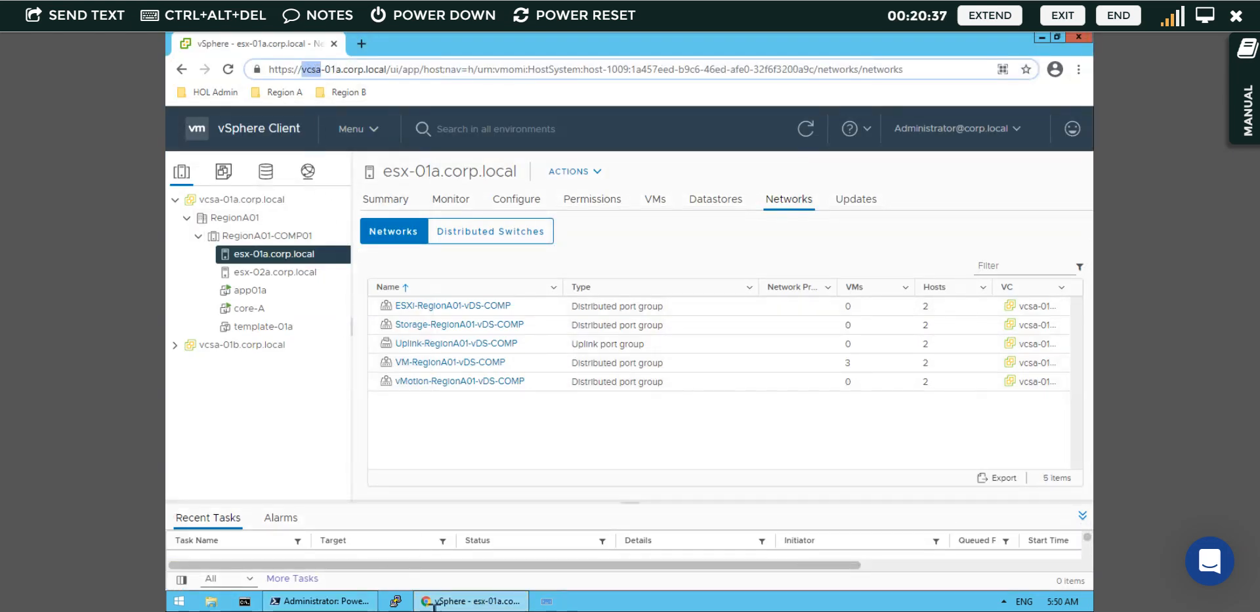
pyautogui.click(361, 602)
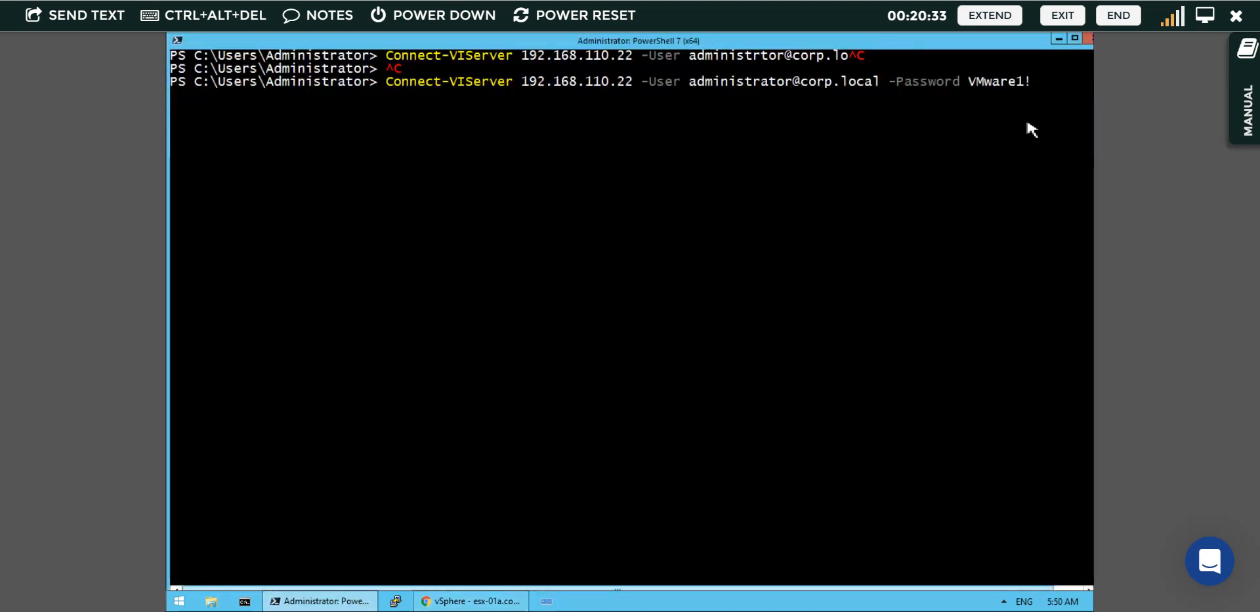
pyautogui.press('Return')
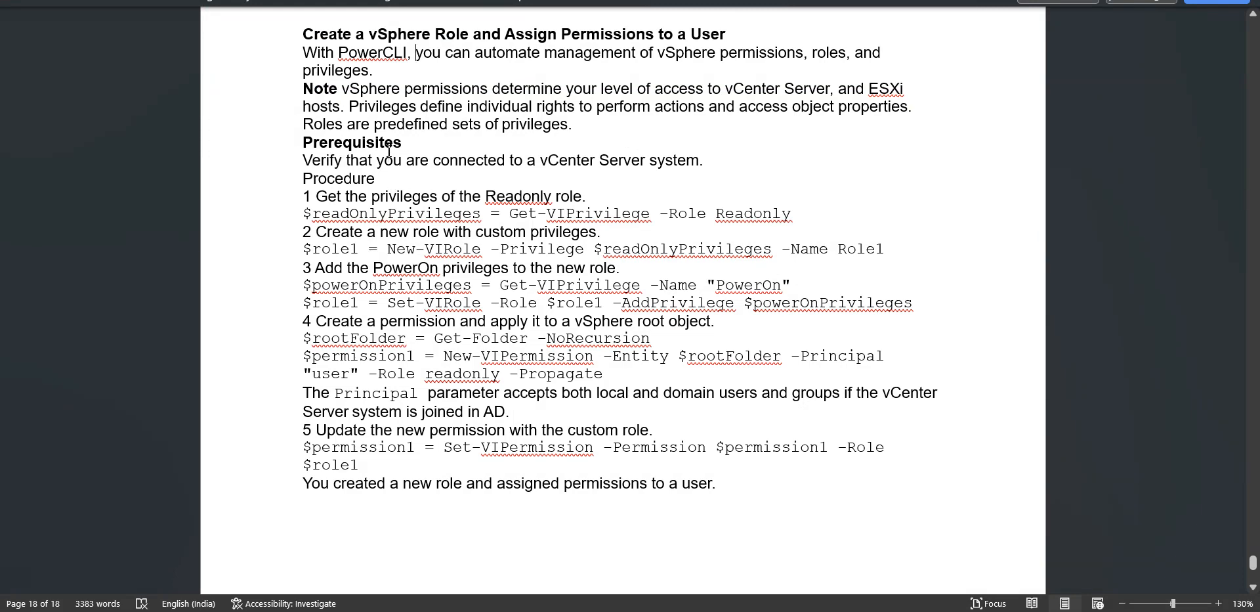
# - Review the prerequisite in the Word procedure document and check it against the vCenter connection in PowerShell
pyautogui.click(266, 144)
pyautogui.click(678, 161)
pyautogui.moveTo(701, 161); pyautogui.dragTo(475, 162)
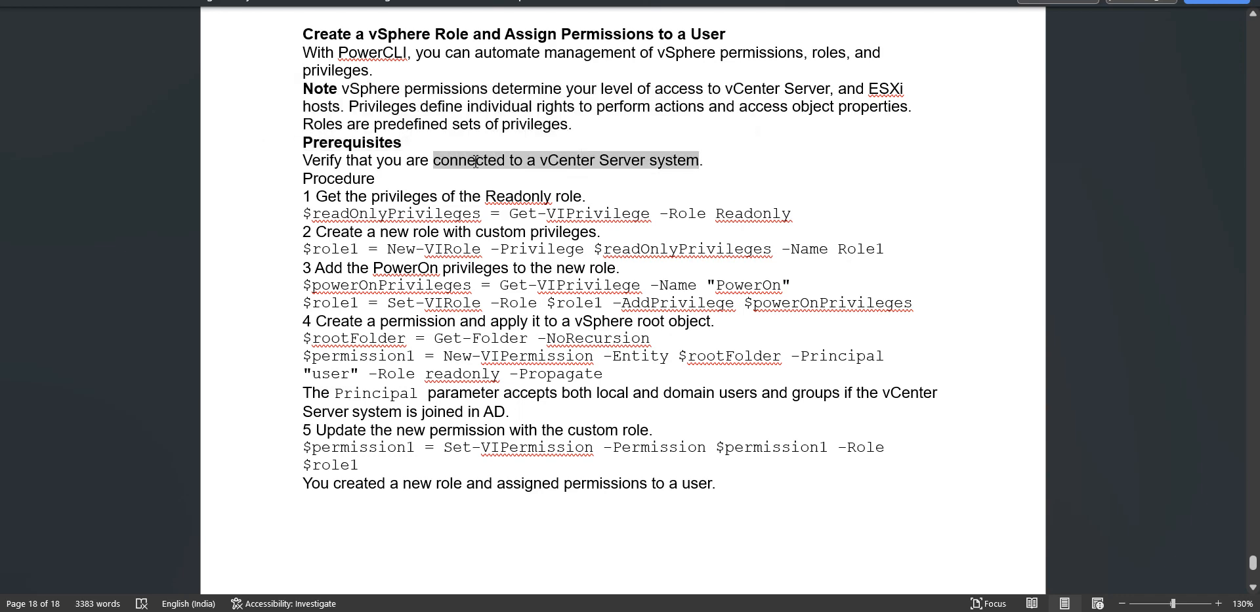
pyautogui.press('Down')
pyautogui.hotkey('alt', 'Tab')
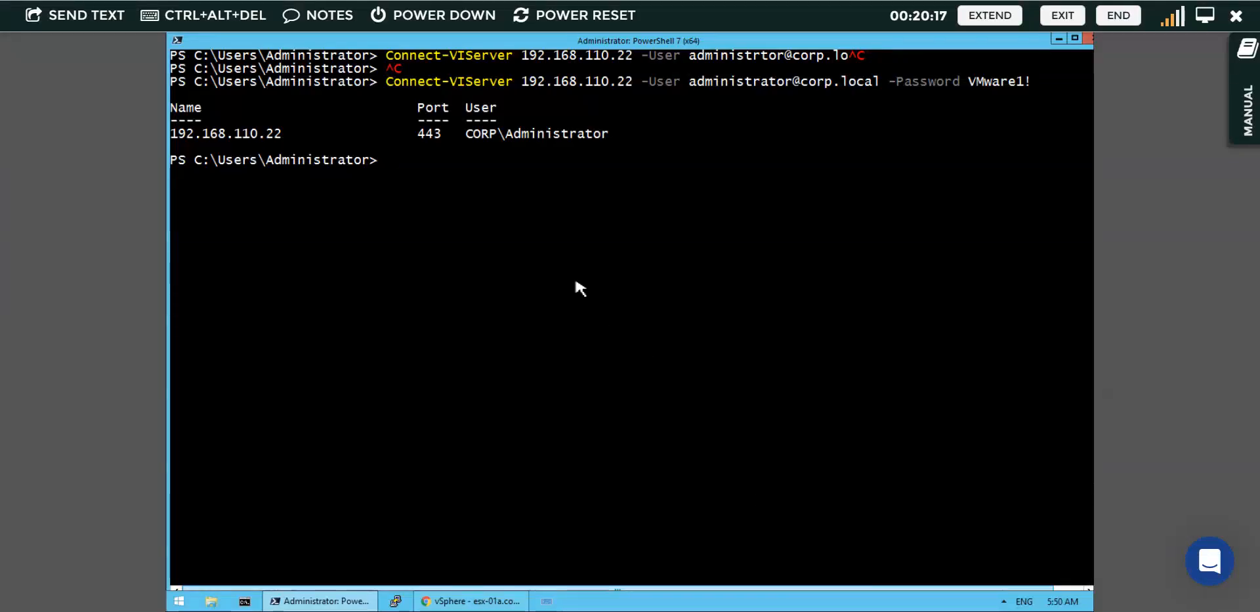
pyautogui.hotkey('alt', 'Tab')
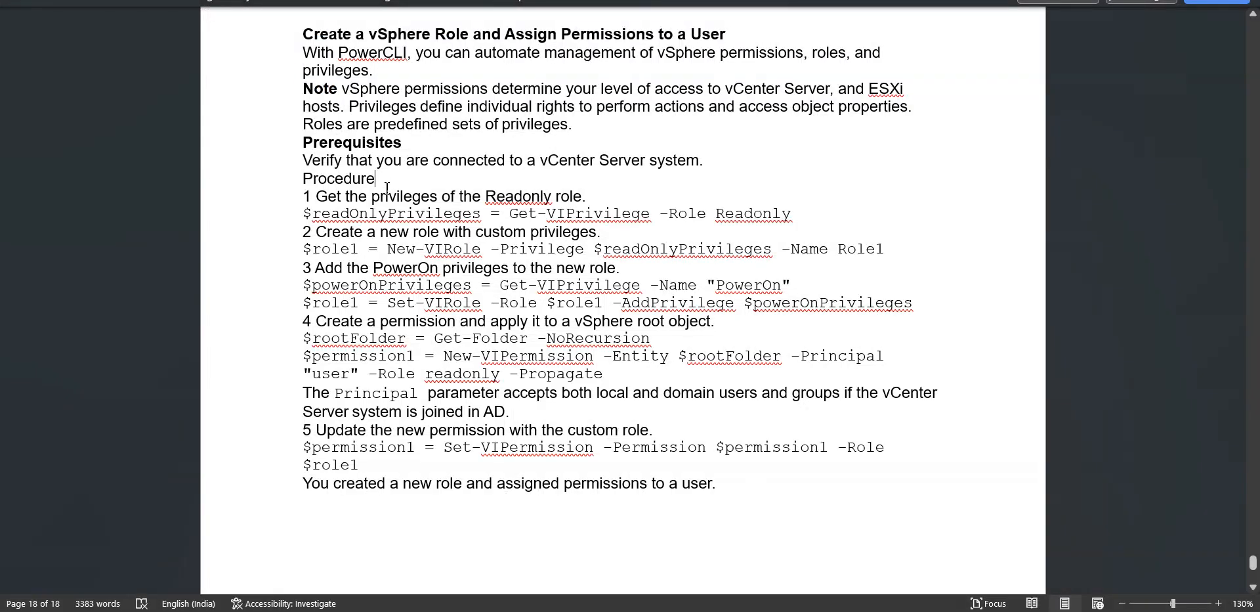
# - Make the Procedure heading in the Word document bold
pyautogui.click(278, 186)
pyautogui.hotkey('ctrl', 'b')
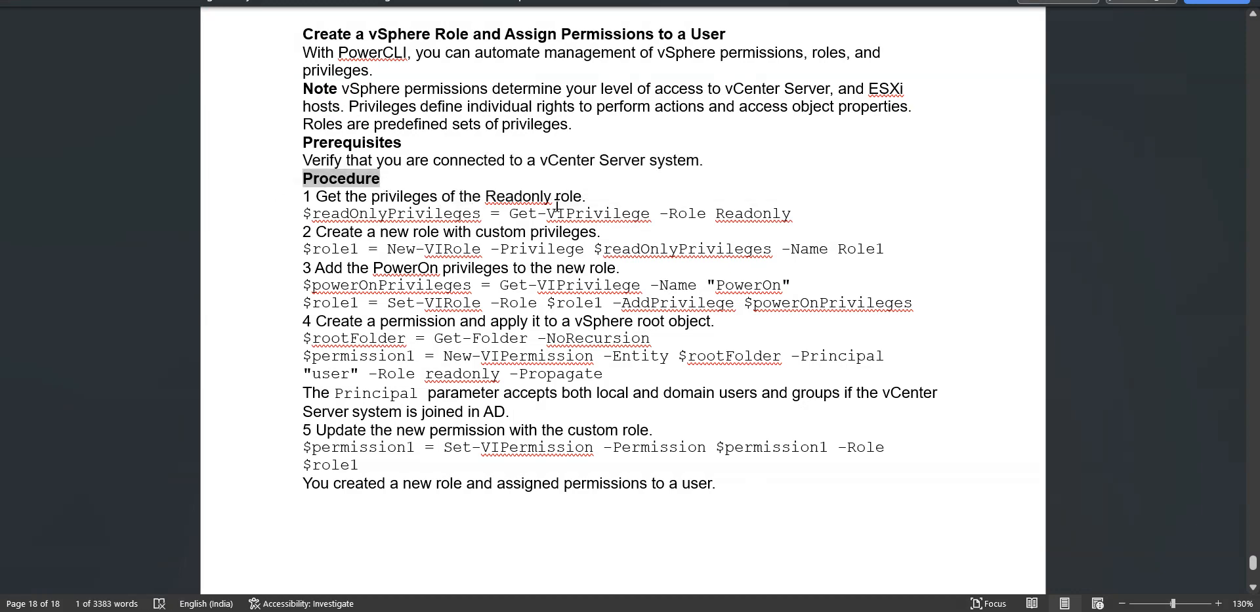
pyautogui.click(584, 196)
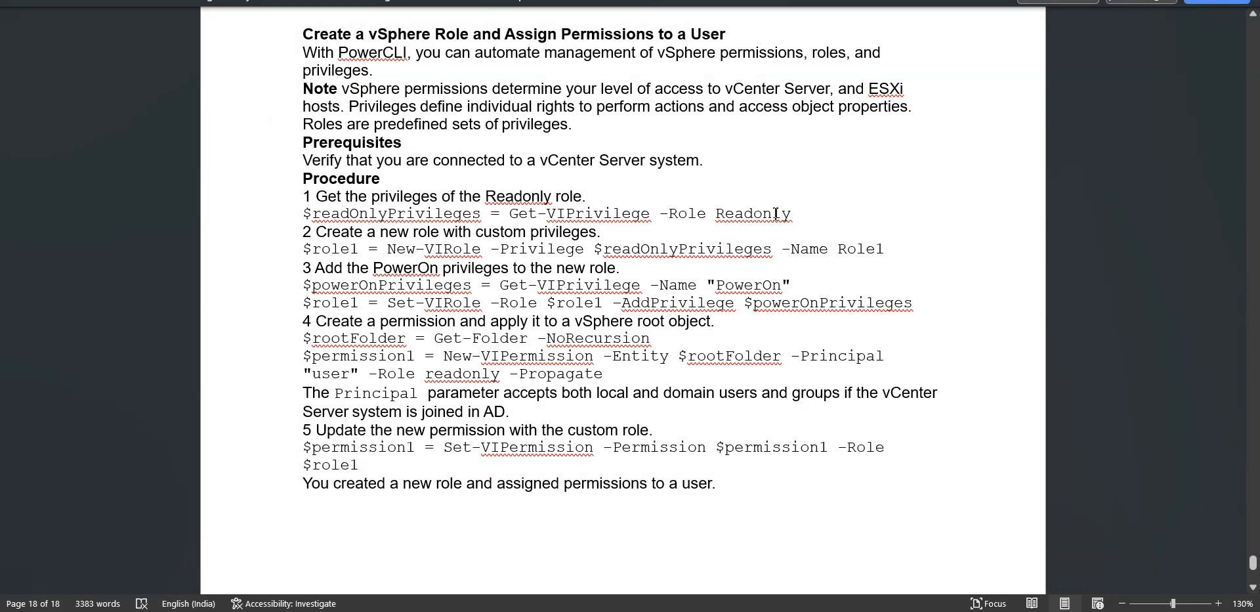
# - Replace the text in Notepad++ with the document's step 1 command, $readOnlyPrivileges = Get-VIPrivilege -Role Readonly
pyautogui.moveTo(306, 215); pyautogui.dragTo(762, 214)
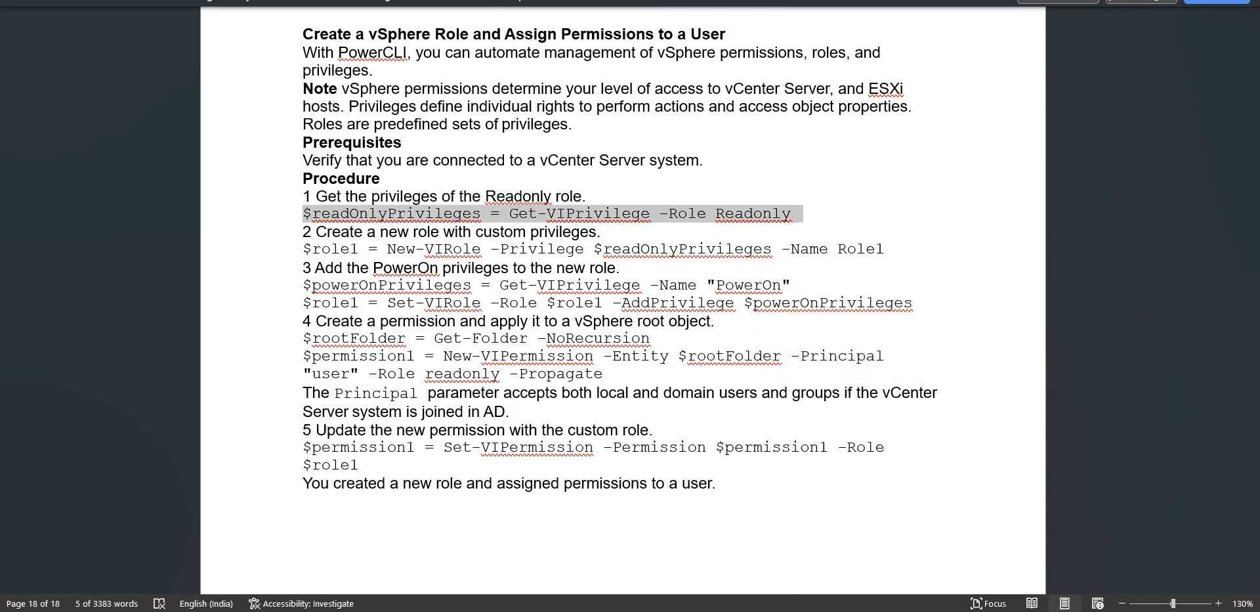
pyautogui.hotkey('alt', 'Tab')
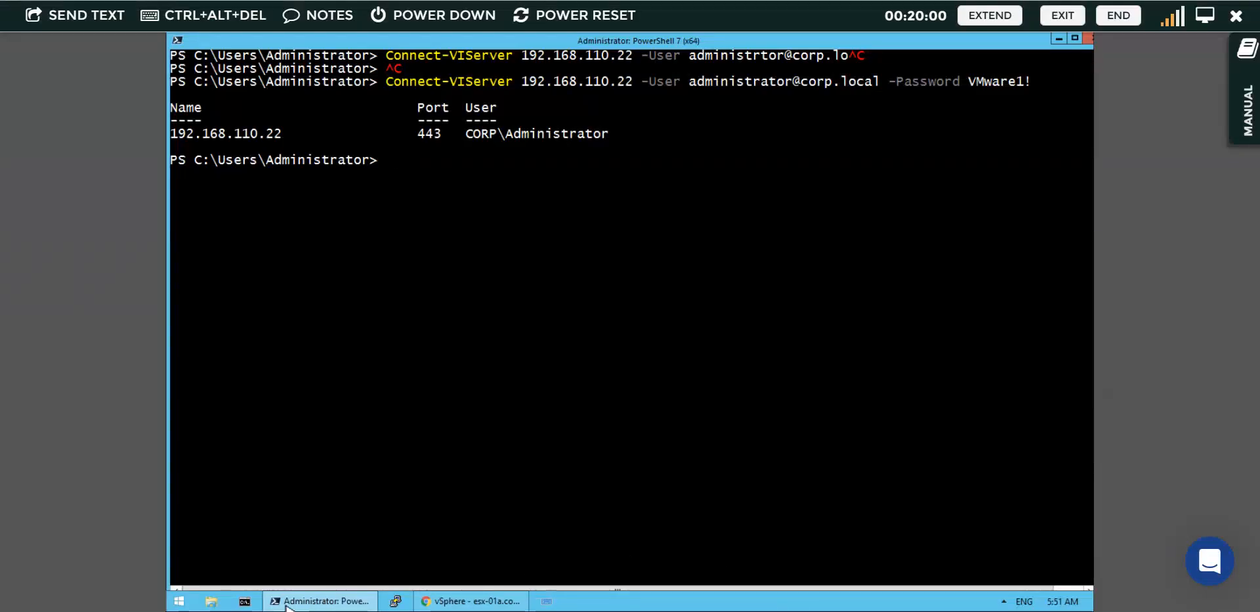
pyautogui.click(178, 601)
pyautogui.click(223, 499)
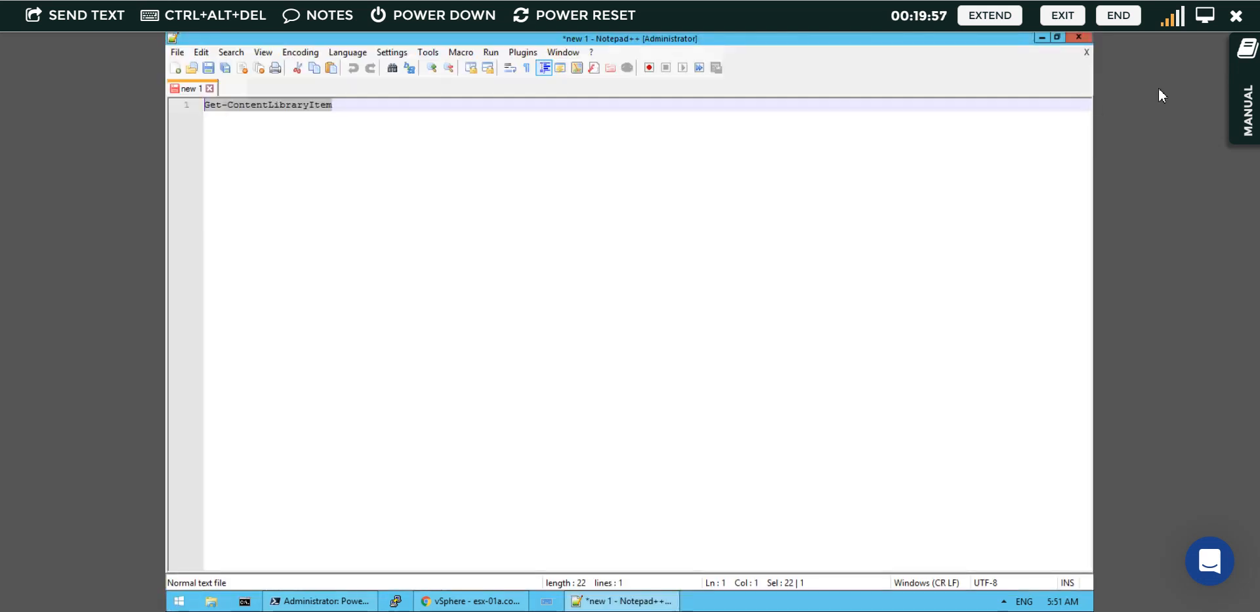
pyautogui.click(1205, 15)
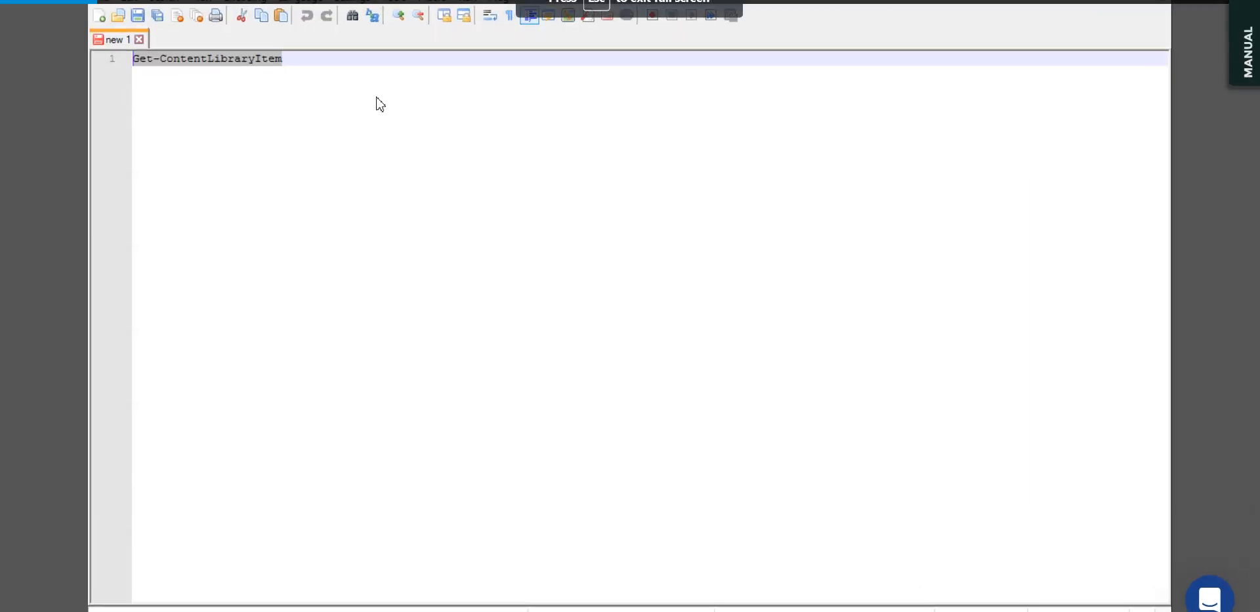
pyautogui.write('$readOnlyPrivileges = Get-VI')
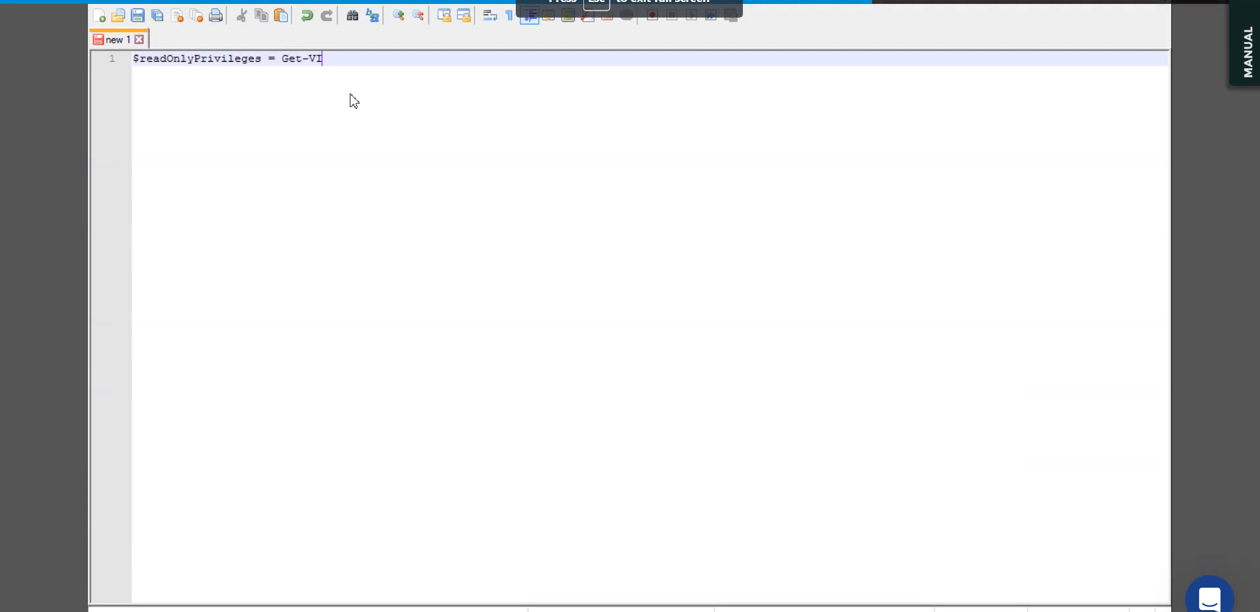
pyautogui.write('Privilege -Role Readonly')
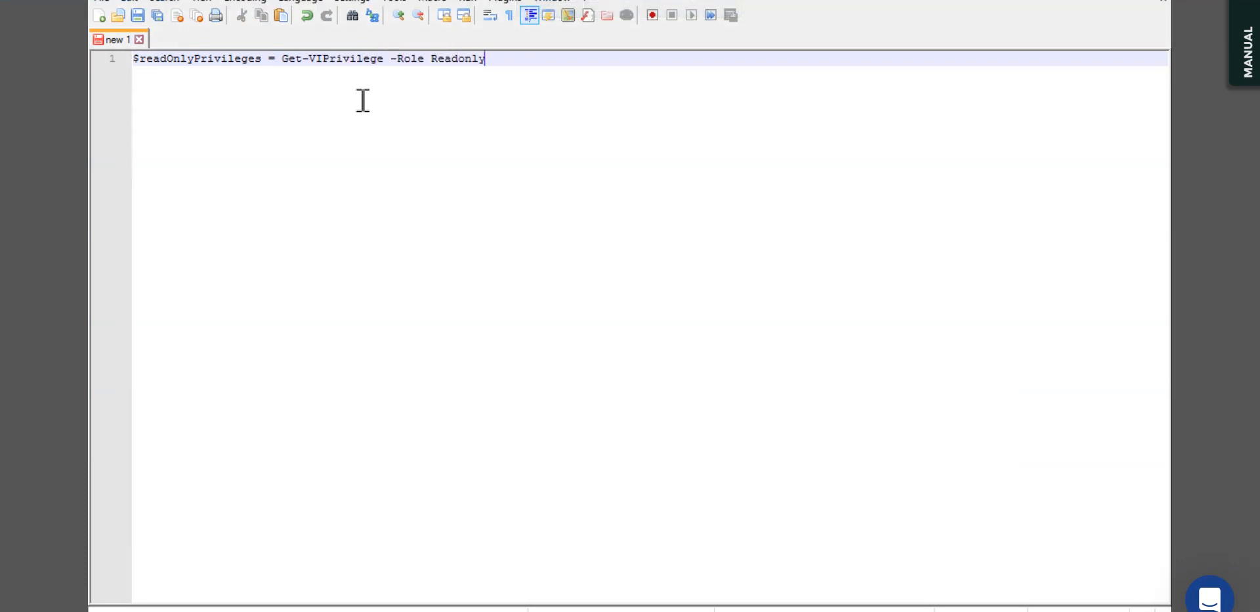
# - Copy the Get-VIPrivilege line from Notepad++ into PowerShell and run it to store the Readonly role's privileges in $readOnlyPrivileges
pyautogui.moveTo(489, 61); pyautogui.dragTo(151, 65)
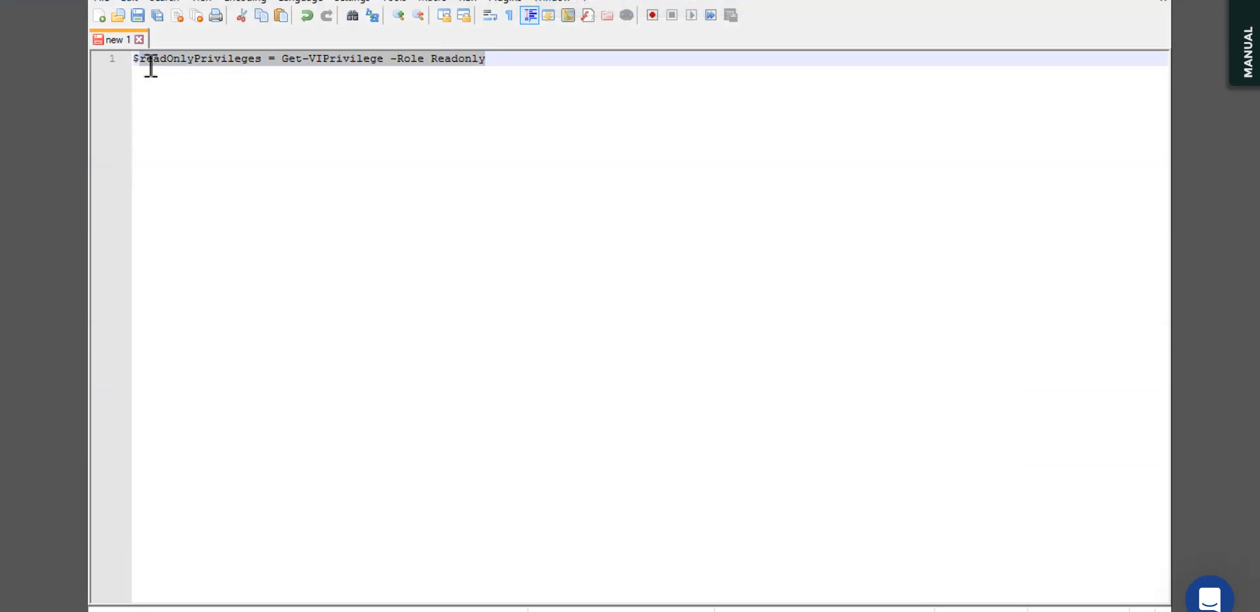
pyautogui.rightClick(147, 62)
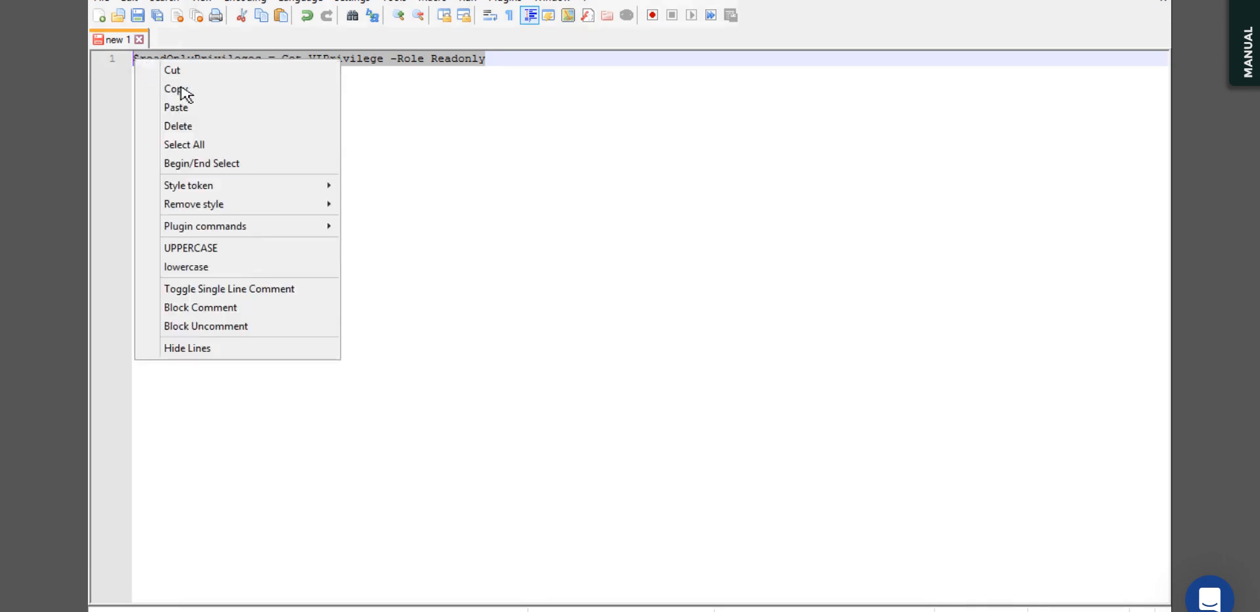
pyautogui.click(181, 89)
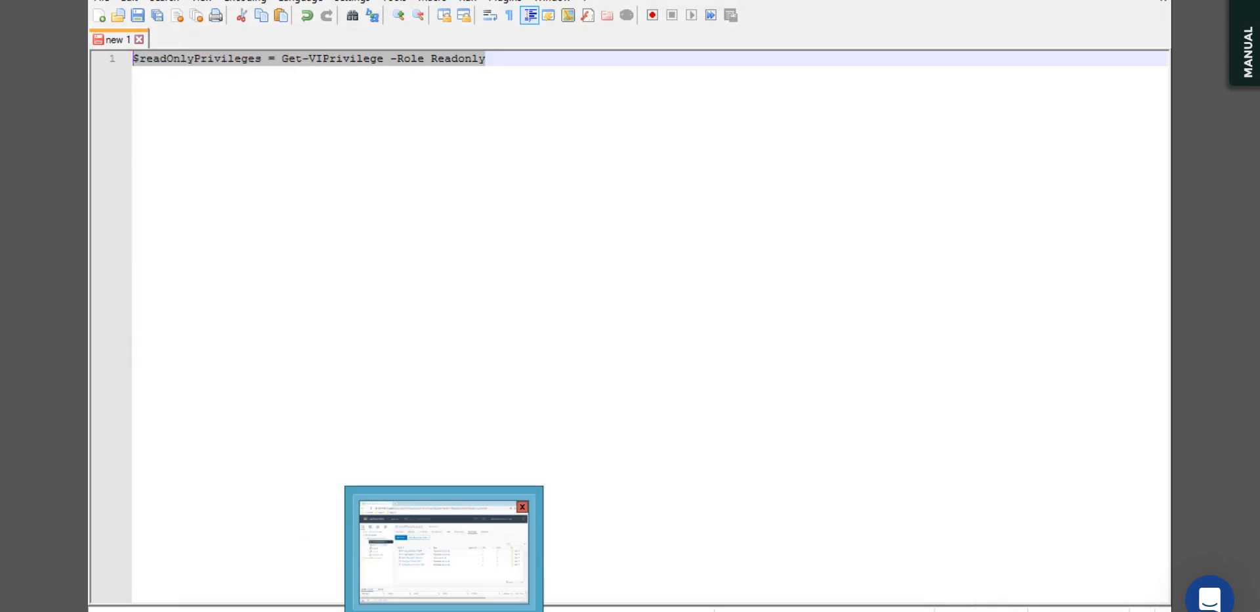
pyautogui.click(442, 555)
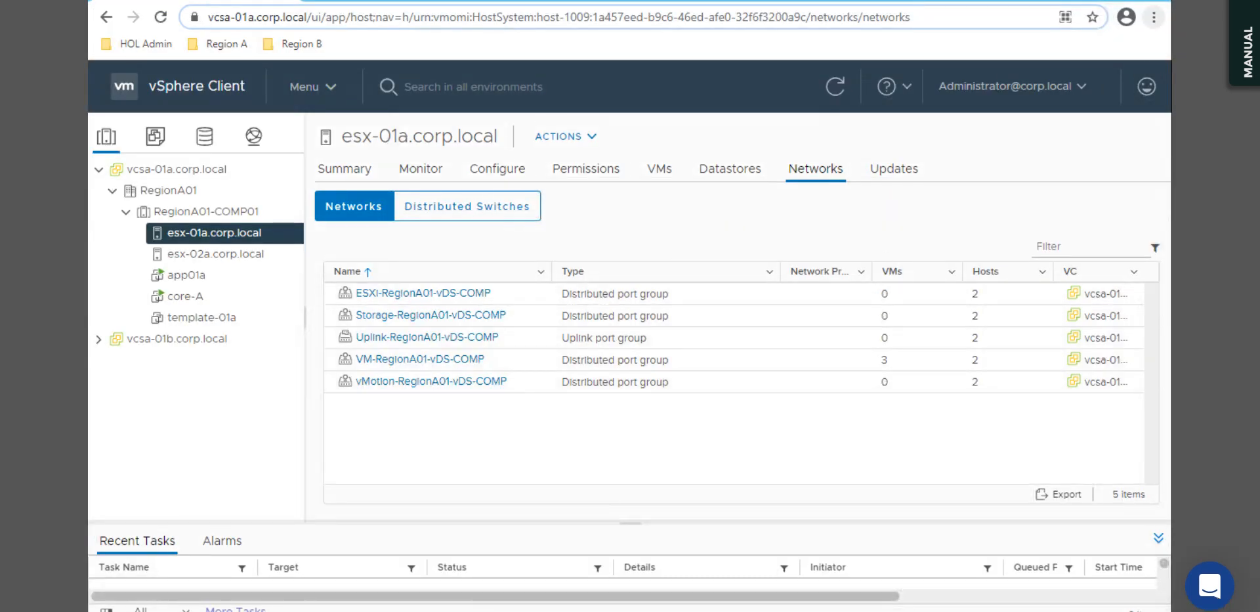
pyautogui.press('Escape')
pyautogui.click(325, 599)
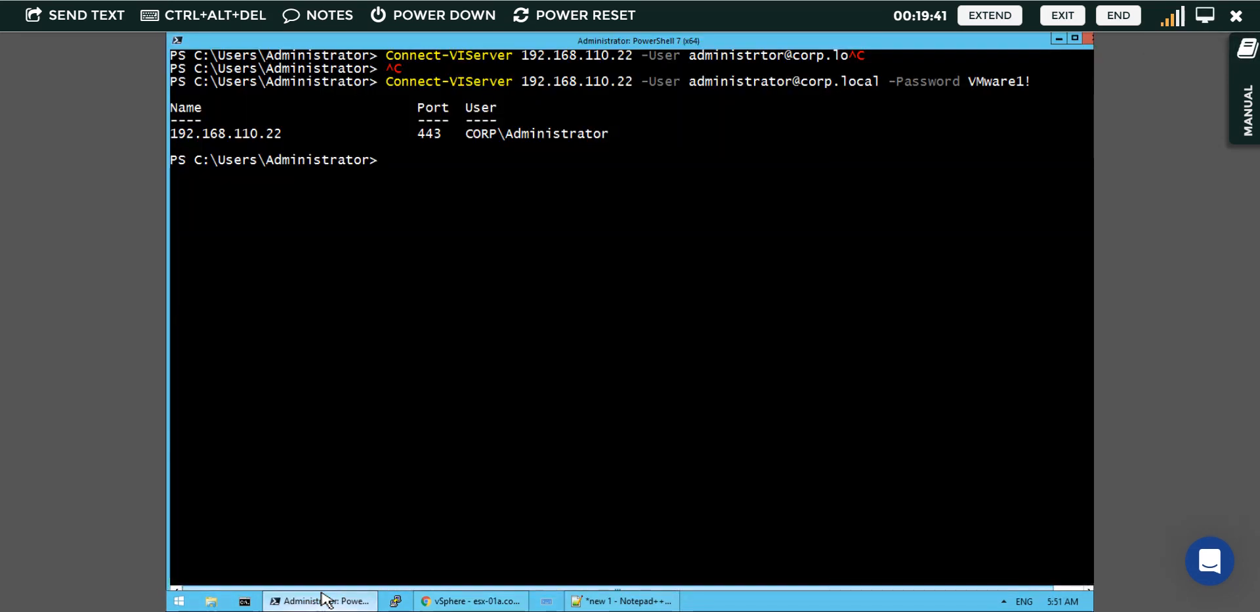
pyautogui.rightClick(391, 168)
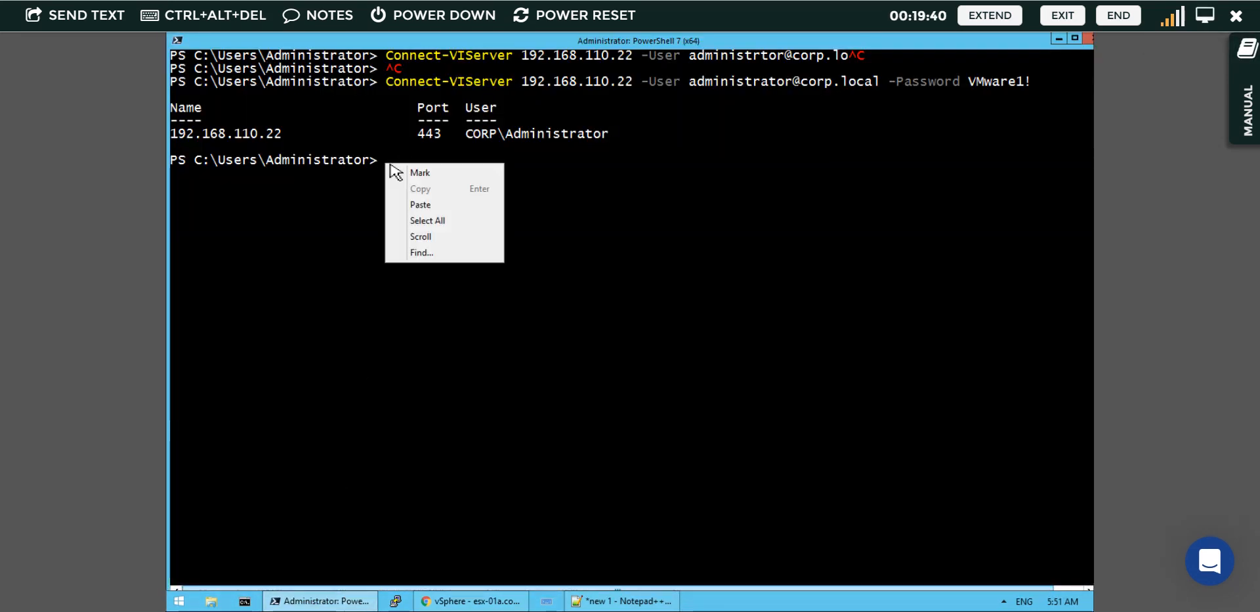
pyautogui.click(433, 211)
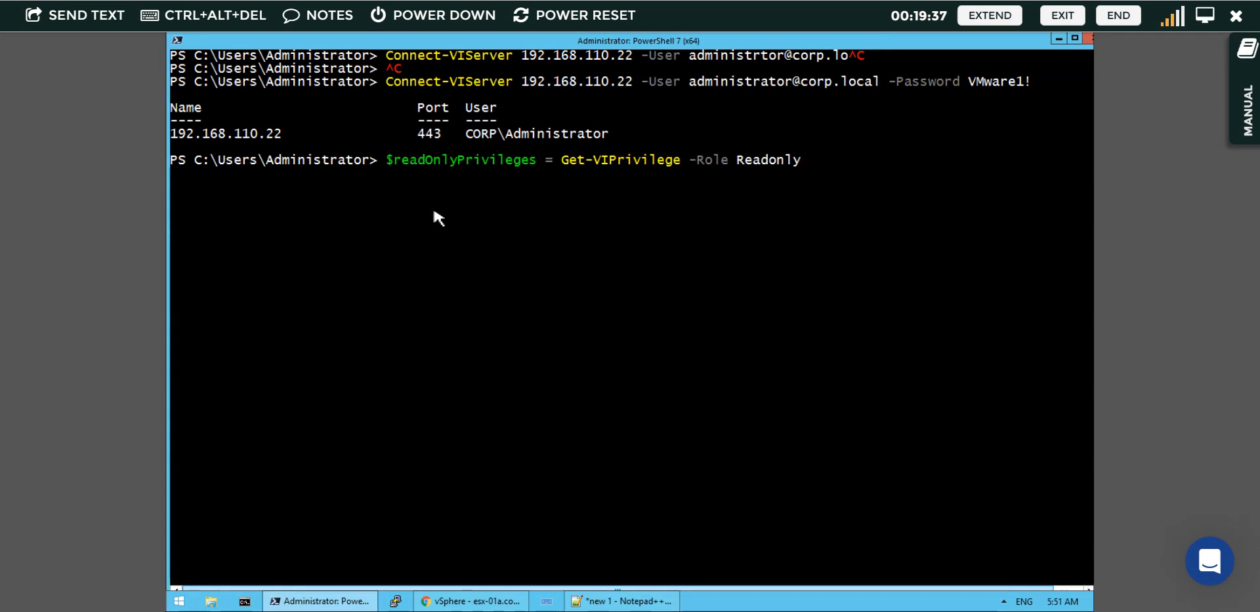
pyautogui.press('Return')
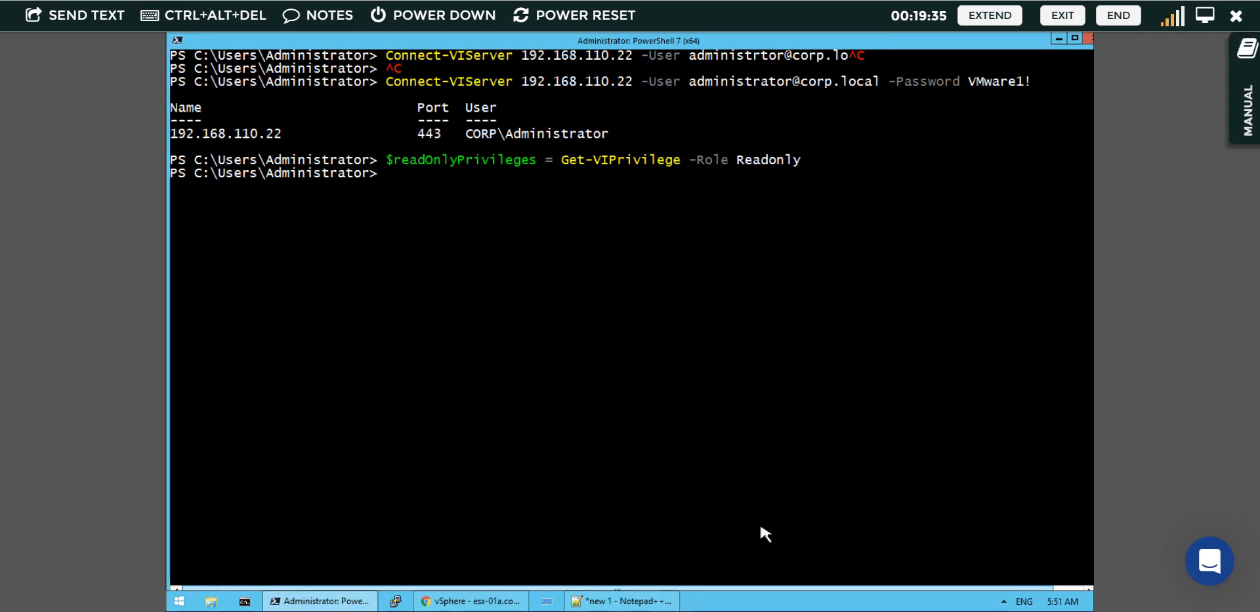
# - Switch to the Word procedure document and review the step 2 command that creates a role with custom privileges
pyautogui.moveTo(919, 600)
pyautogui.click(919, 551)
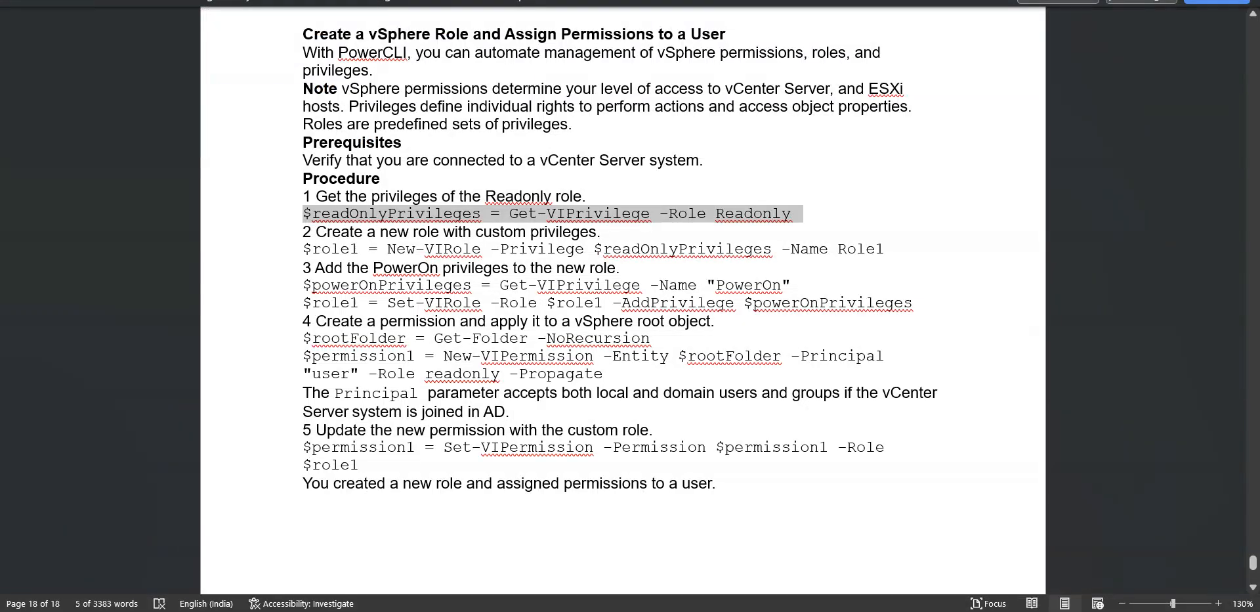
pyautogui.click(586, 246)
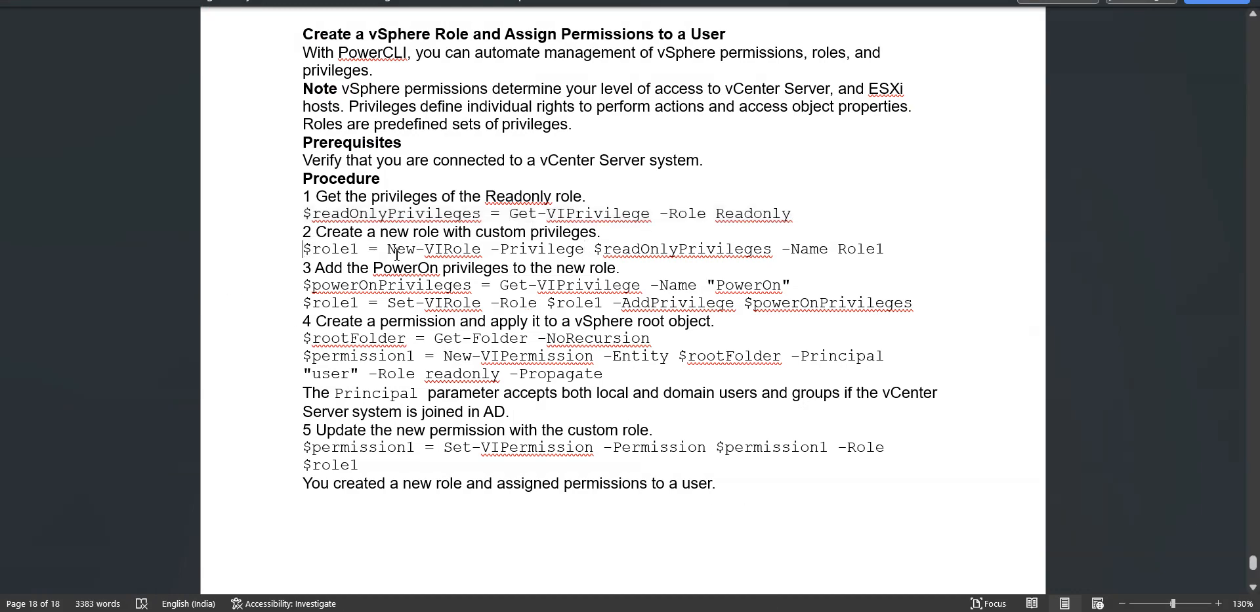
pyautogui.moveTo(396, 254); pyautogui.dragTo(905, 250)
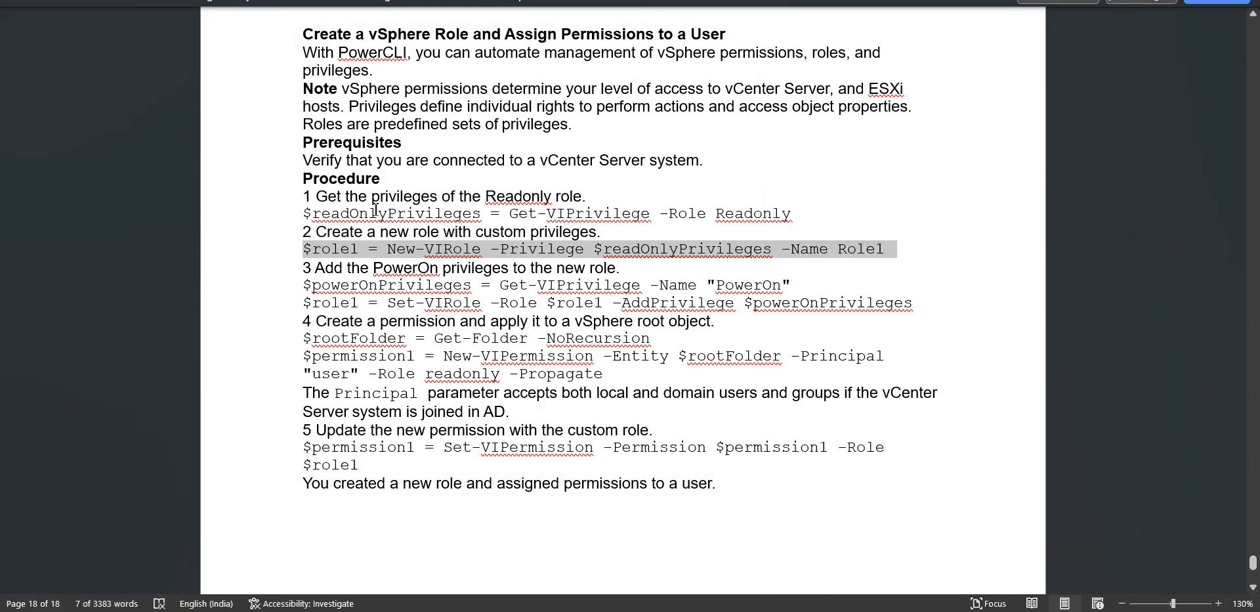
pyautogui.click(418, 215)
pyautogui.click(115, 4)
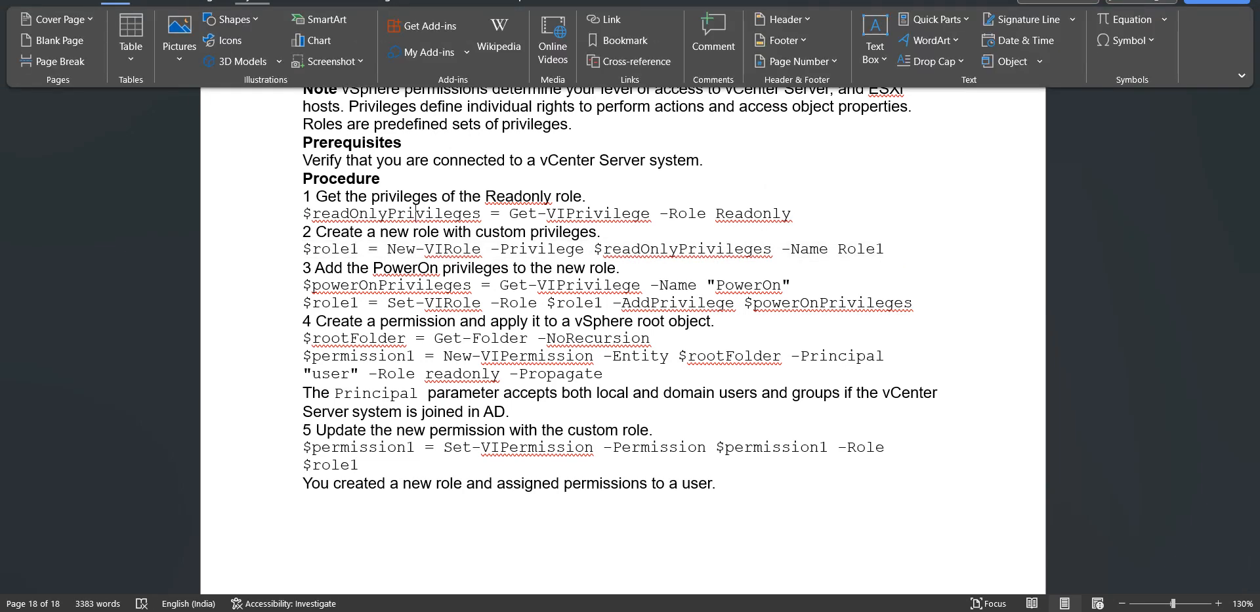
pyautogui.click(202, 2)
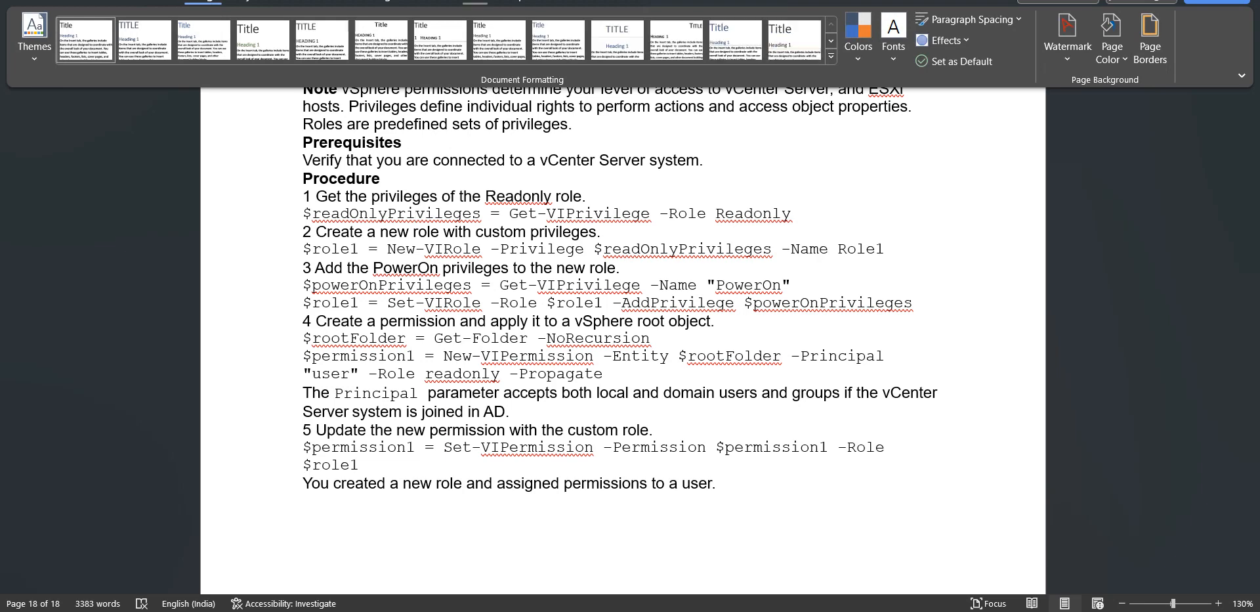
pyautogui.click(829, 247)
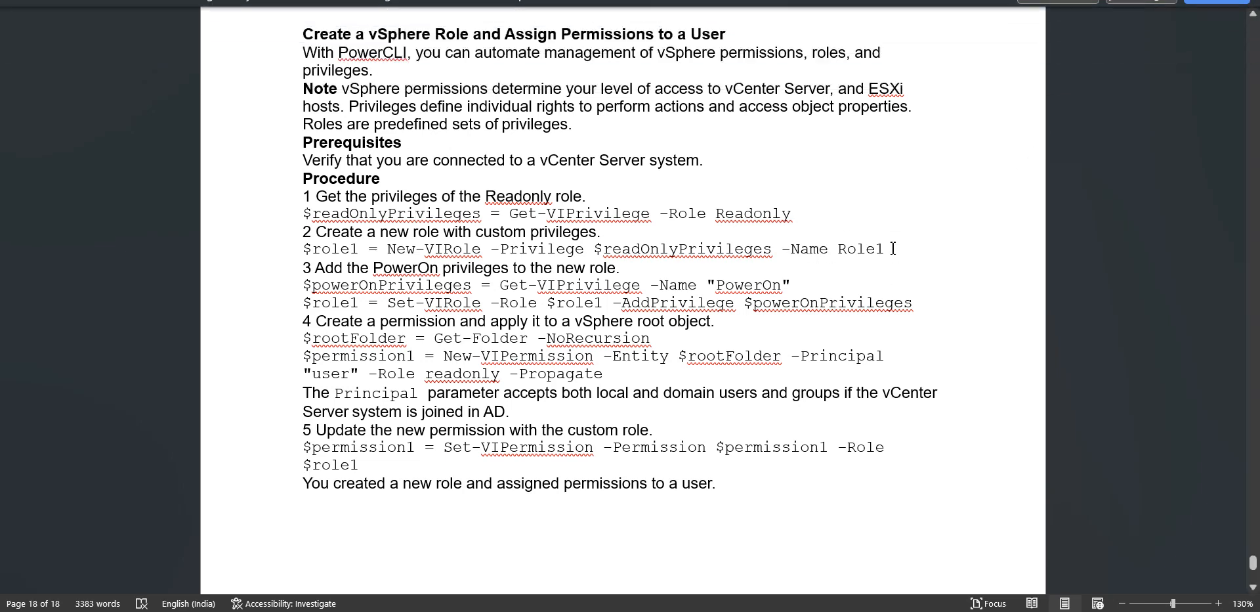
# - Copy the document's step 2 command, $role1 = New-VIRole -Privilege $readOnlyPrivileges -Name Role1, to line 3 in Notepad++, leaving a blank line above it
pyautogui.moveTo(890, 249); pyautogui.dragTo(292, 248)
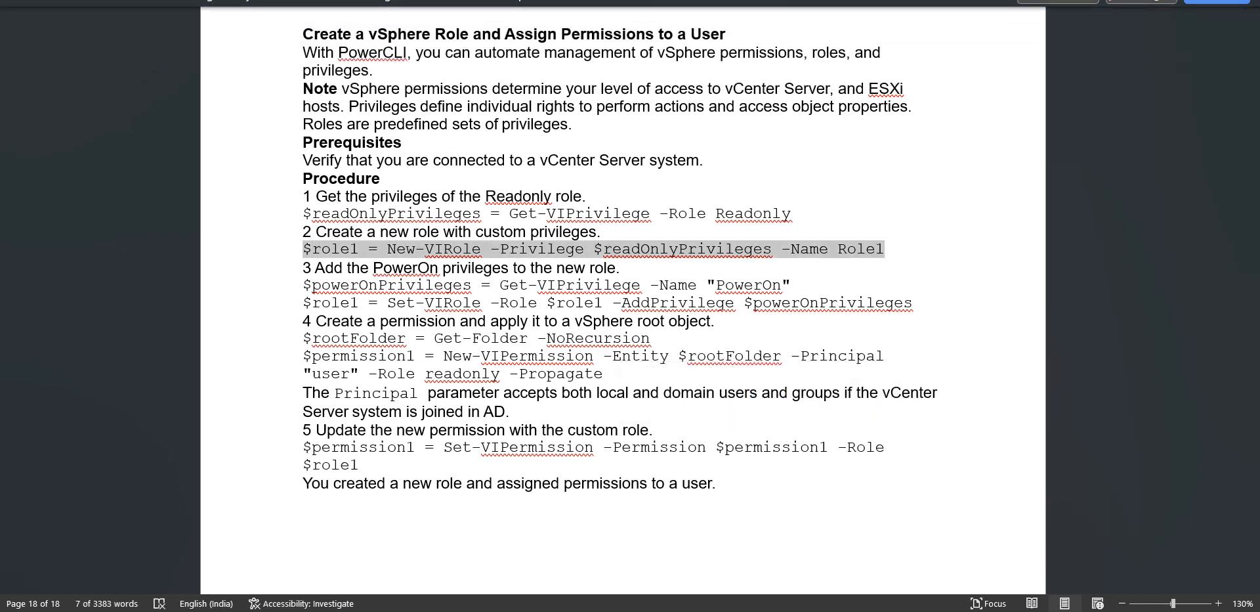
pyautogui.hotkey('alt', 'Tab')
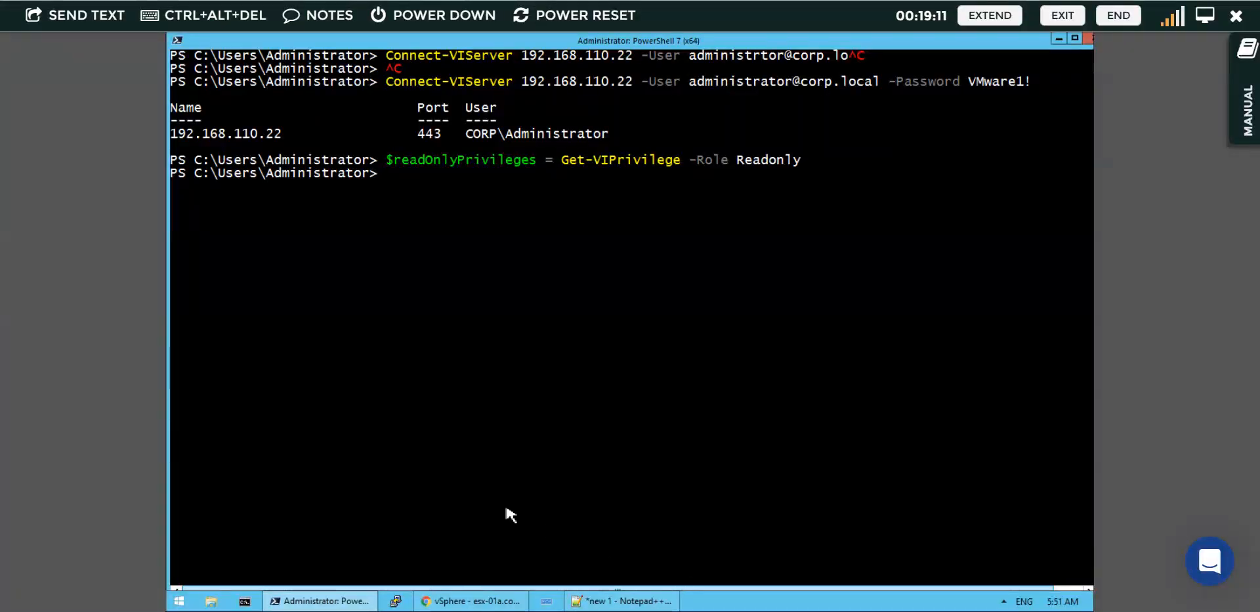
pyautogui.click(620, 600)
pyautogui.click(529, 116)
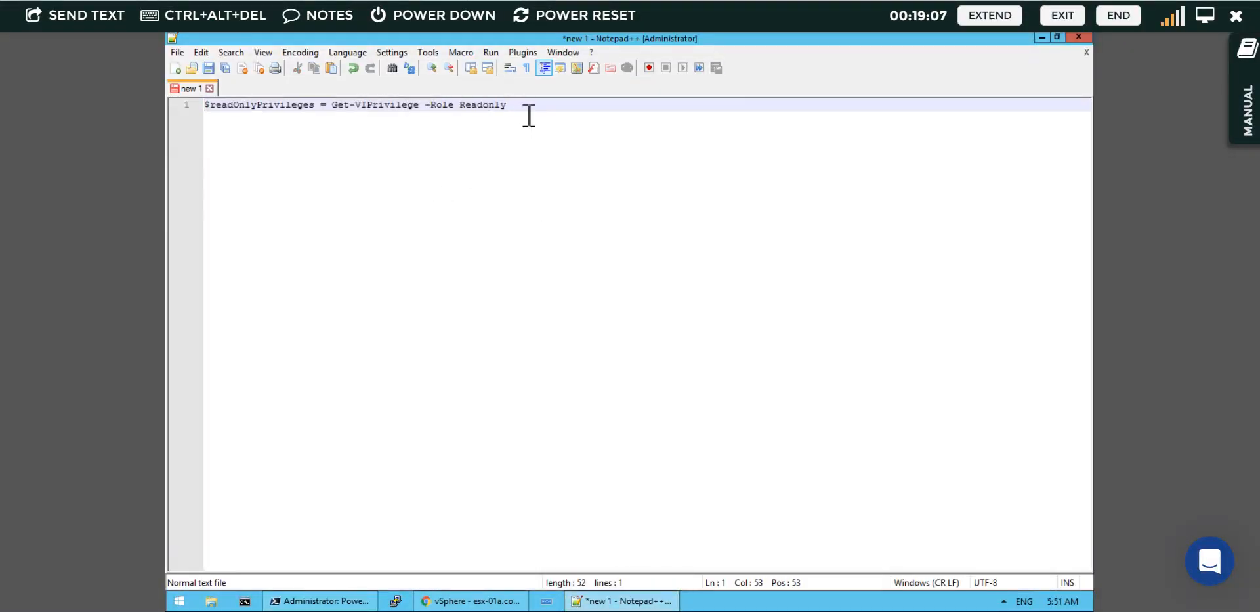
pyautogui.press('Return')
pyautogui.press('Return')
pyautogui.write('$role1 = New-VIRole')
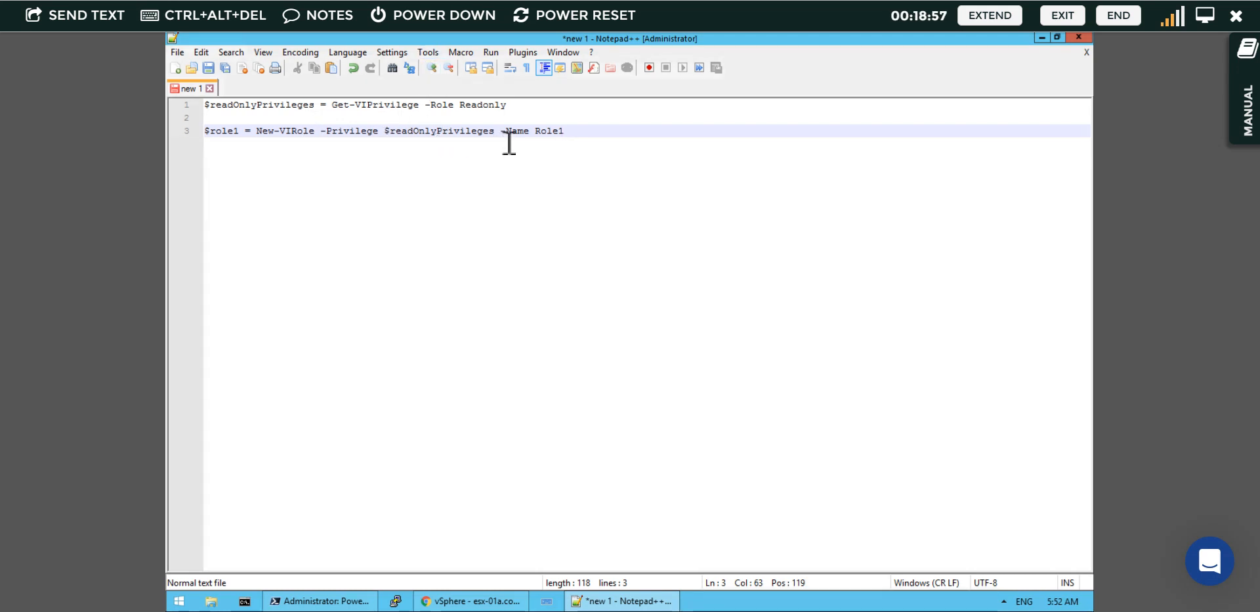
# - Copy the New-VIRole line from Notepad++ and paste it at the PowerShell prompt without running it
pyautogui.moveTo(495, 131); pyautogui.dragTo(399, 141)
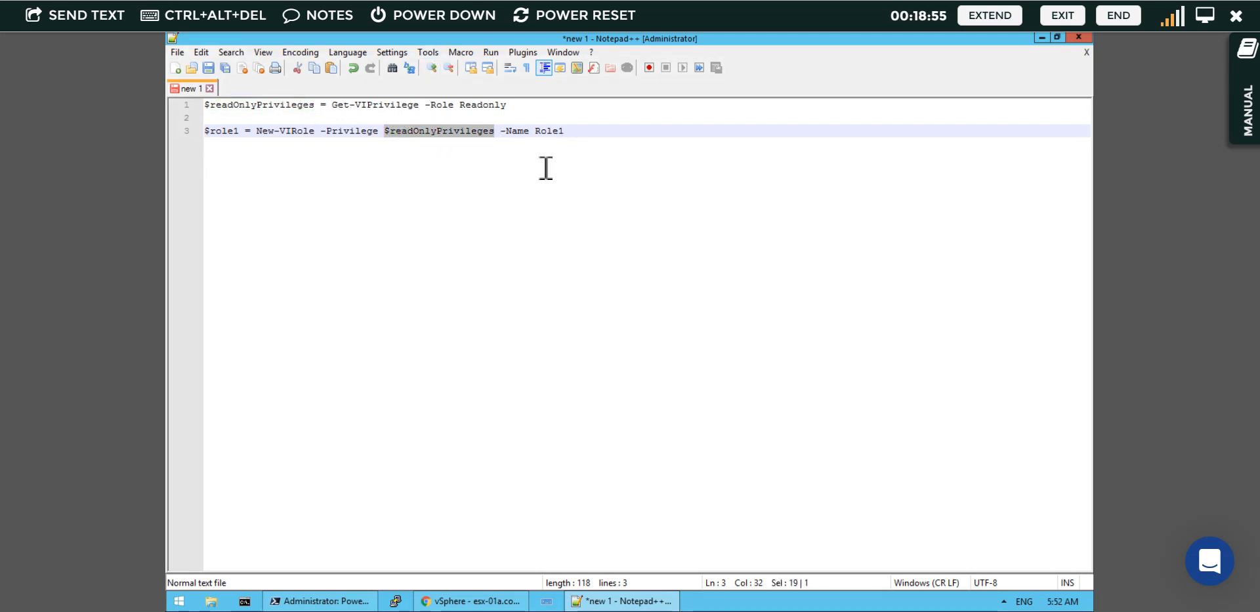
pyautogui.click(577, 139)
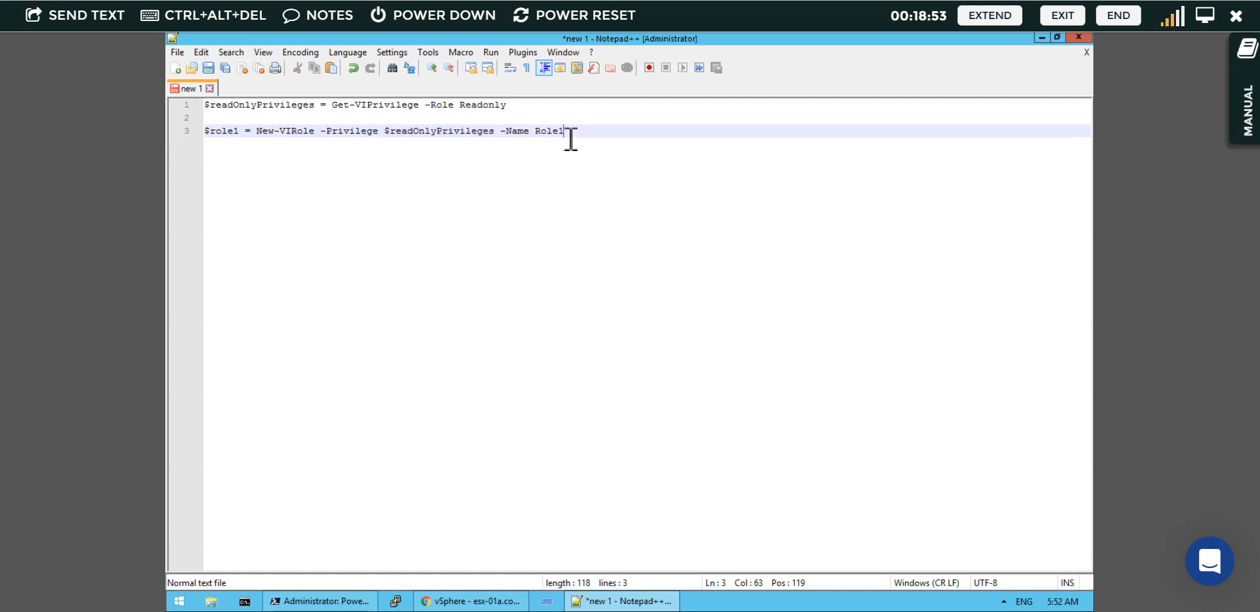
pyautogui.moveTo(567, 137); pyautogui.dragTo(201, 136)
pyautogui.hotkey('ctrl', 'c')
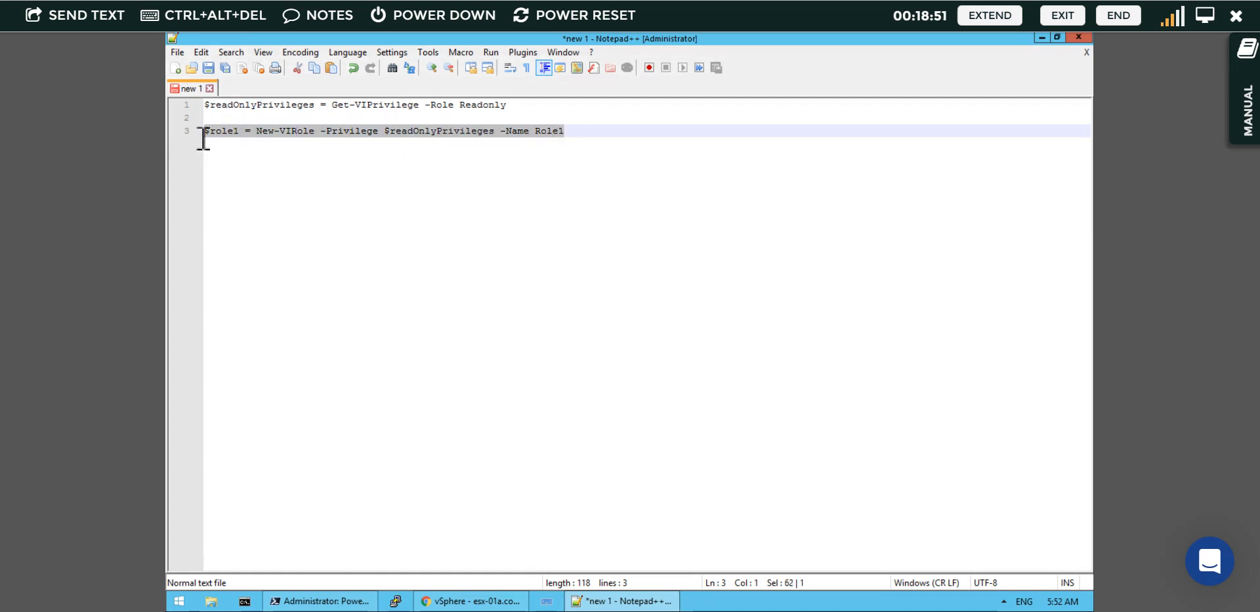
pyautogui.click(337, 601)
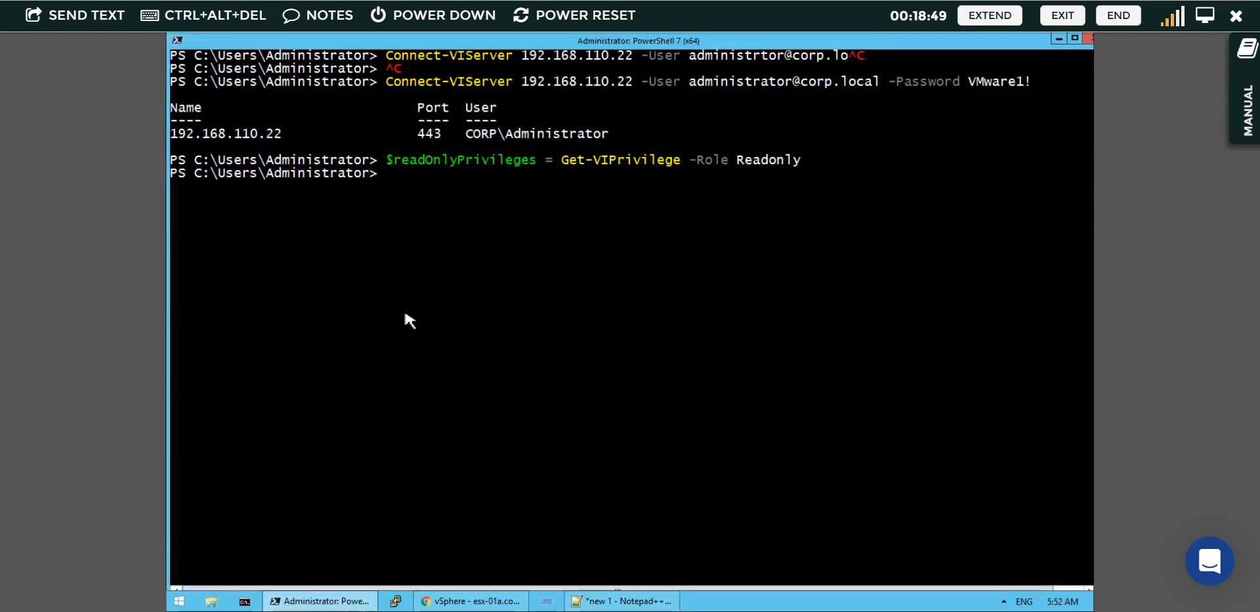
pyautogui.rightClick(412, 192)
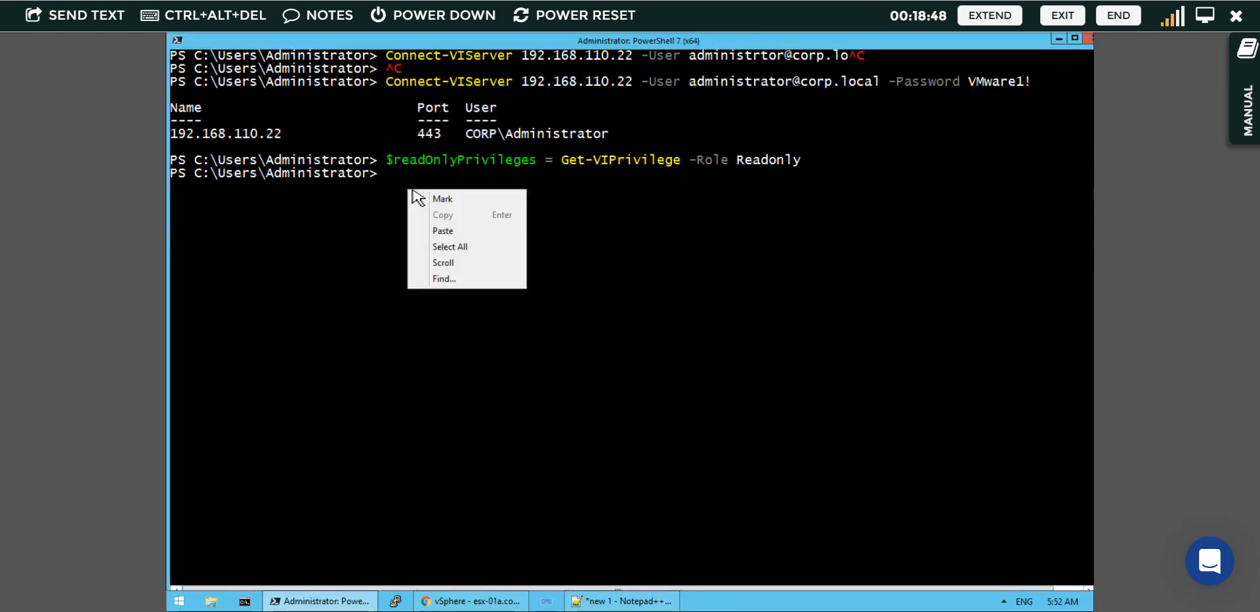
pyautogui.click(452, 231)
# - Switch to the vSphere Client in full screen and show the permissions of vcsa-01a.corp.local
pyautogui.click(505, 607)
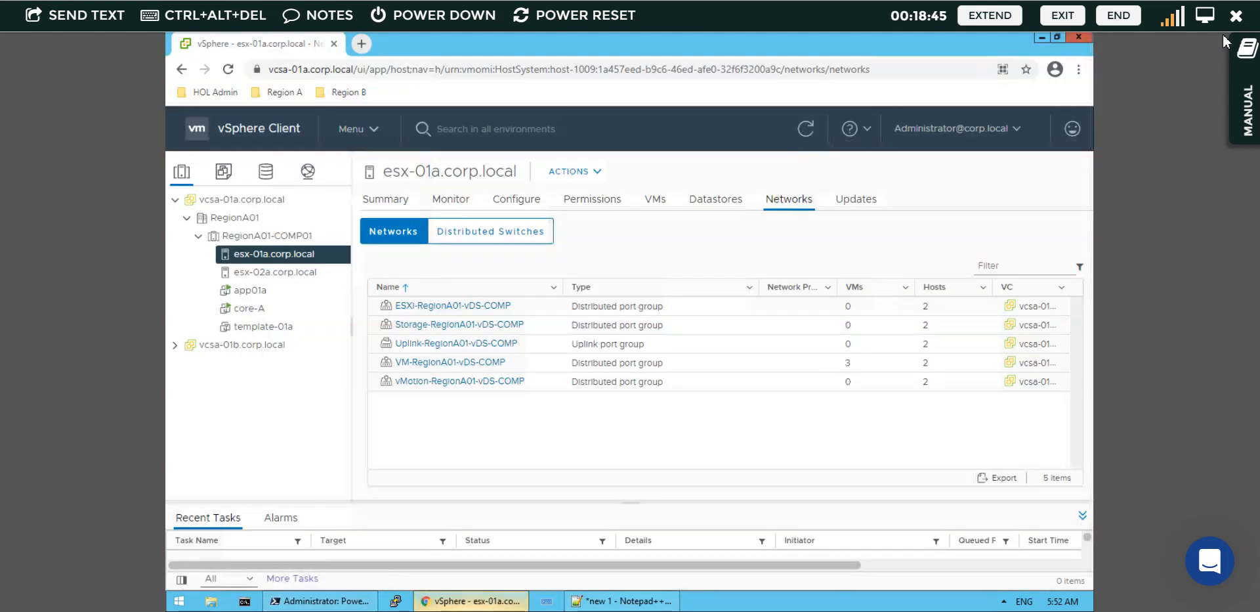
pyautogui.click(1205, 16)
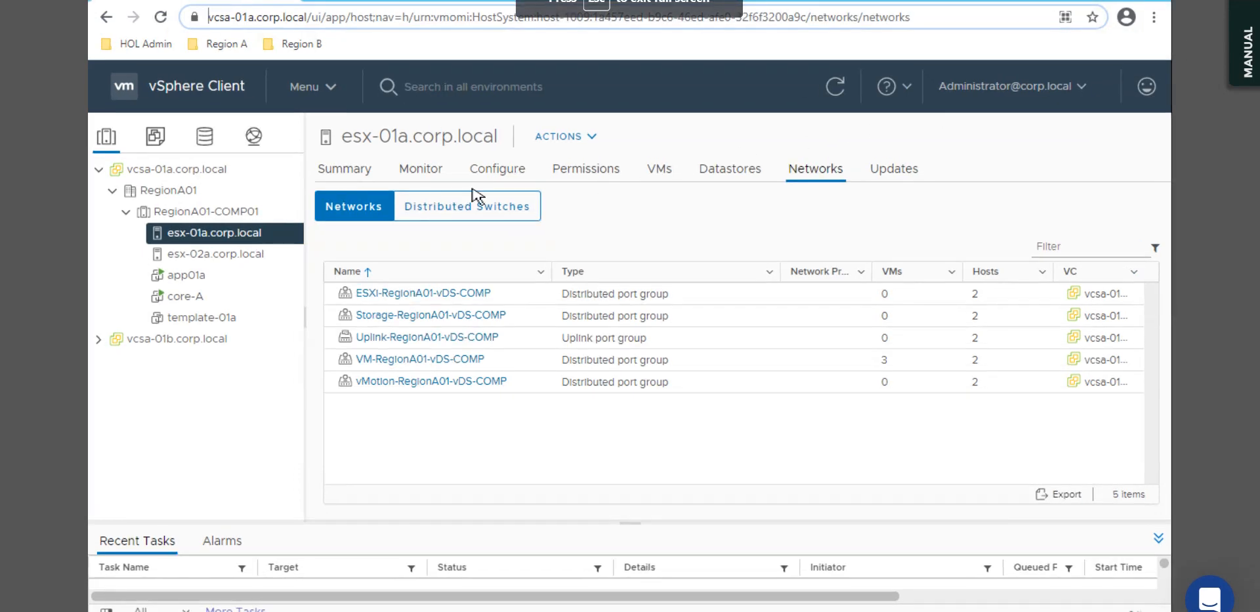
pyautogui.click(608, 170)
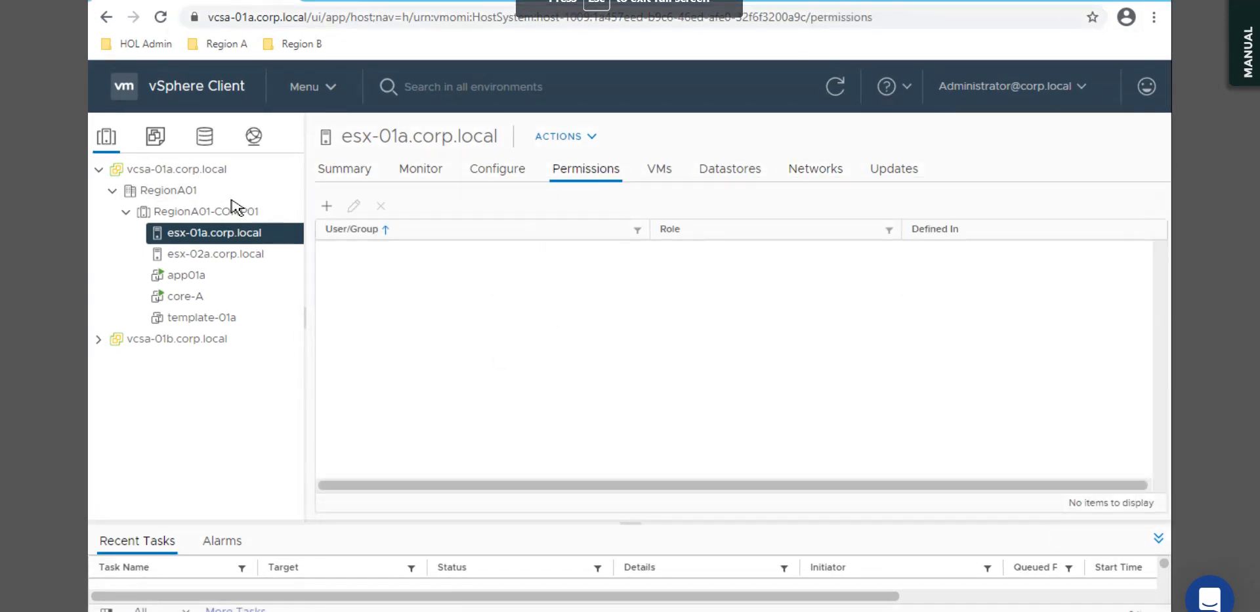
pyautogui.click(206, 172)
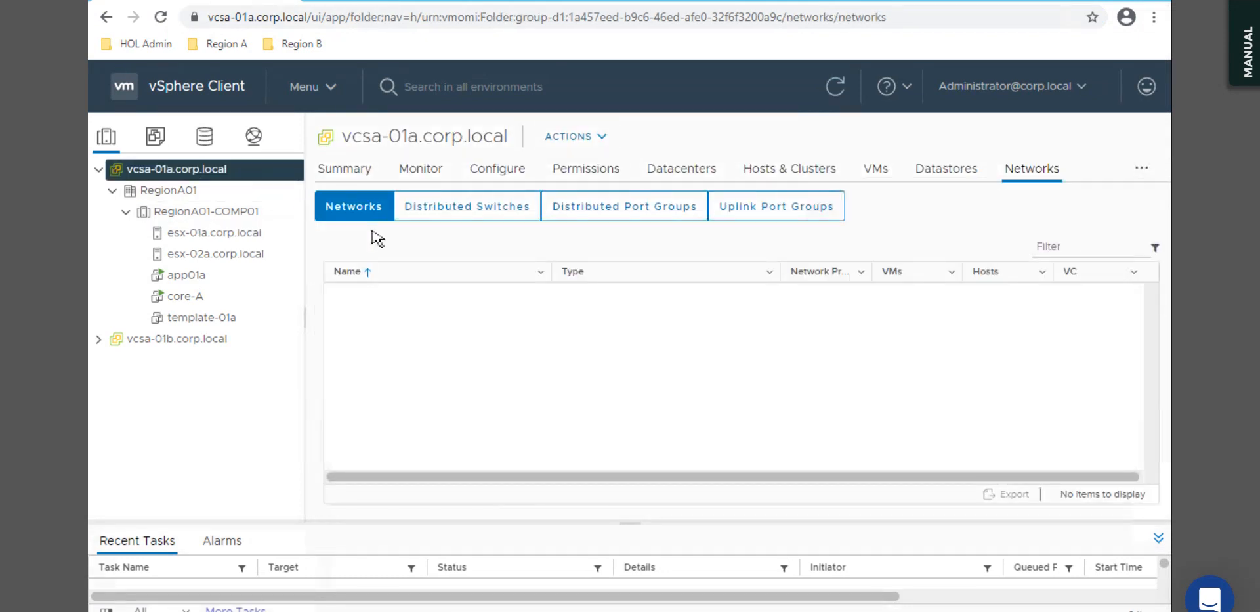
pyautogui.click(532, 172)
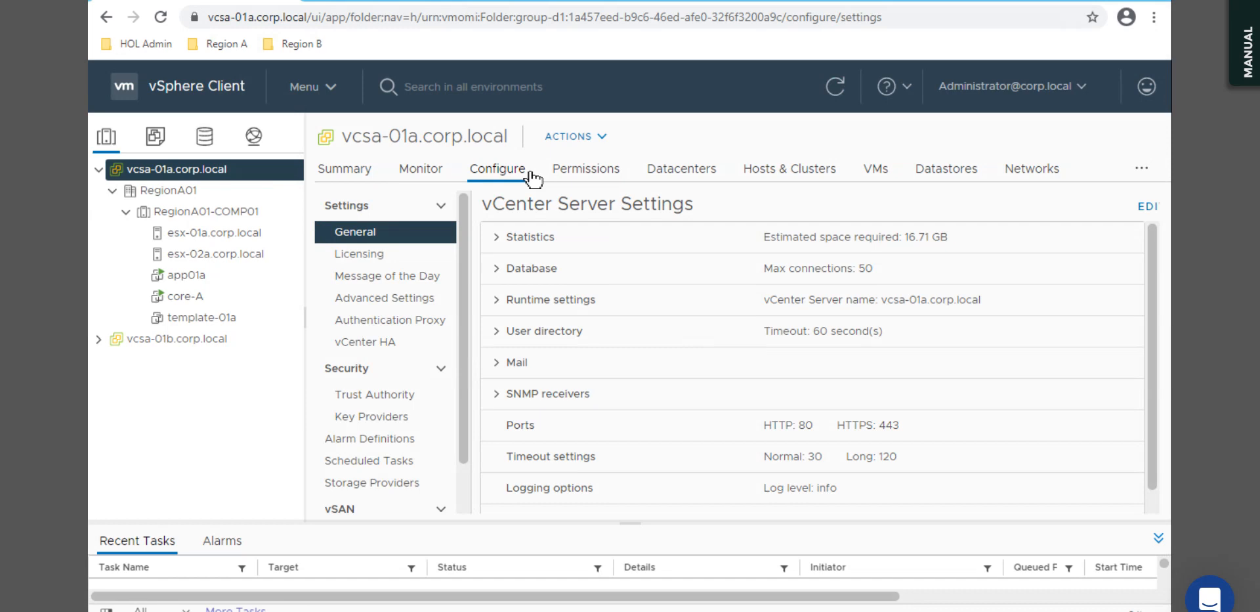
pyautogui.click(589, 176)
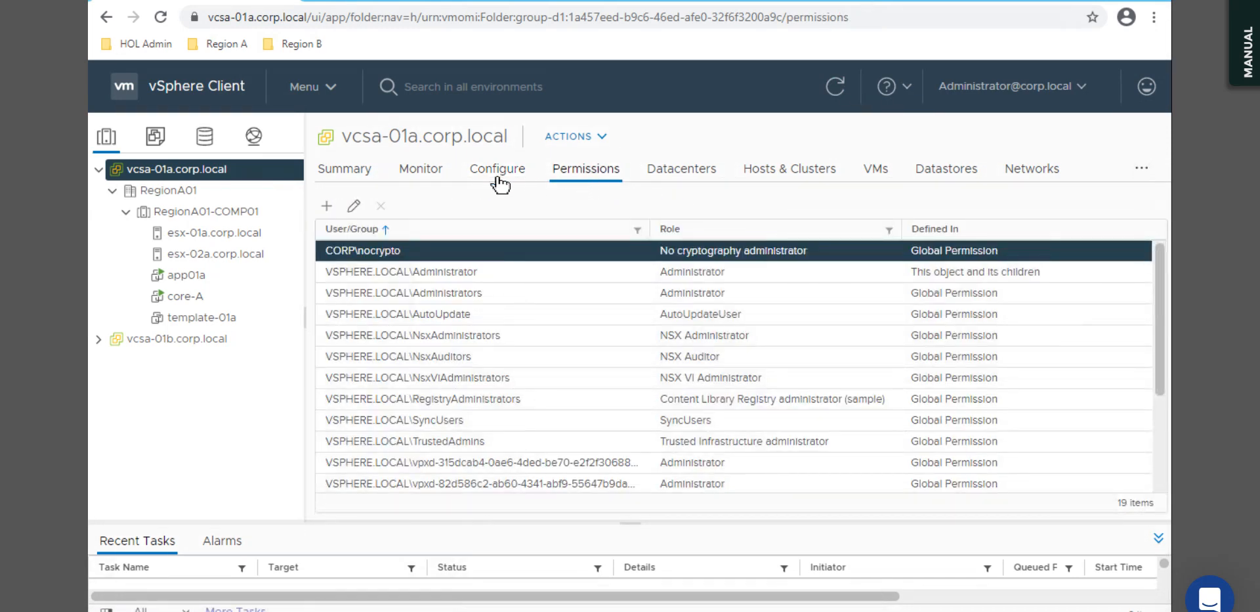
# - Examine the users, groups and assigned roles throughout the vcsa-01a.corp.local permissions list
pyautogui.click(492, 277)
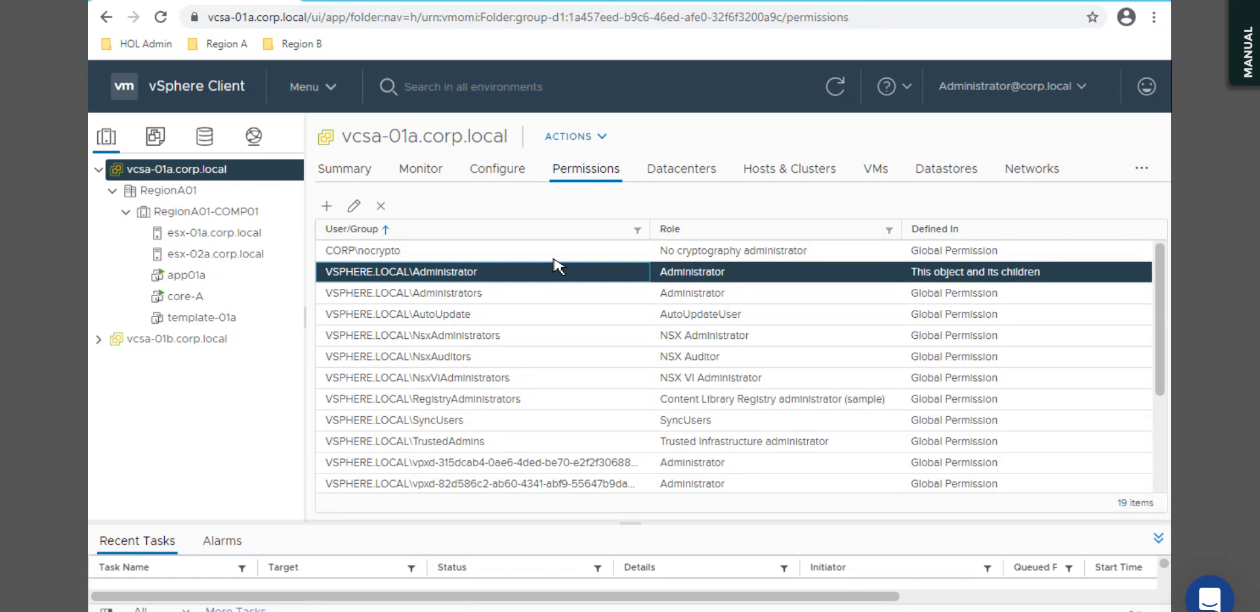
pyautogui.press('Up')
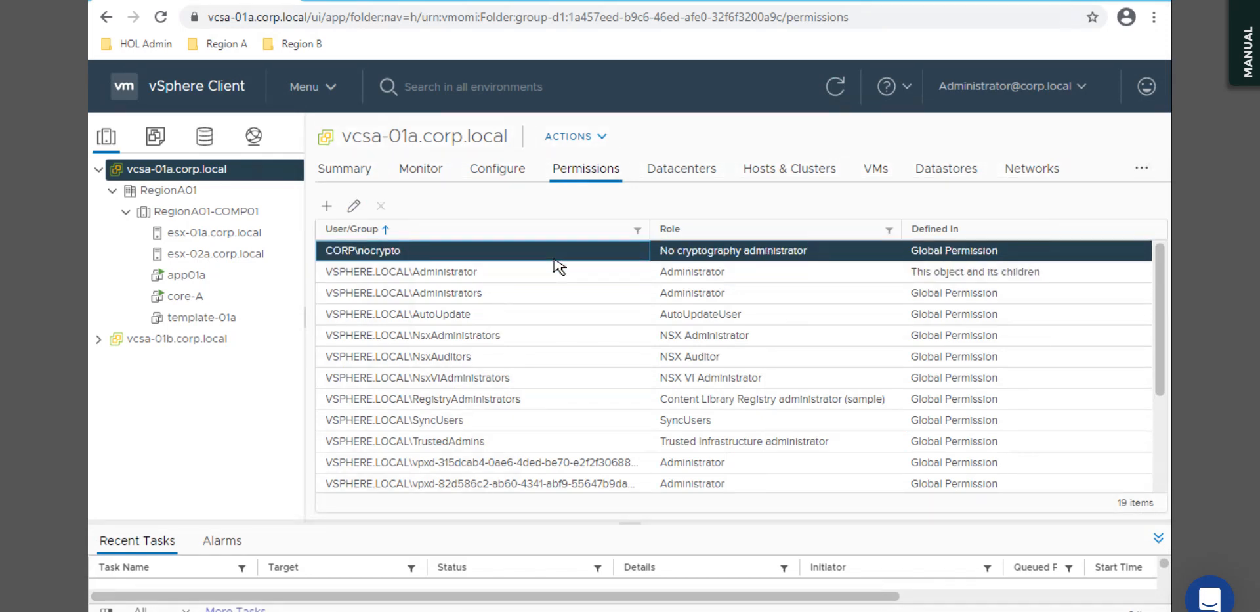
pyautogui.moveTo(485, 135)
pyautogui.mouseDown()
pyautogui.moveTo(431, 136)
pyautogui.moveTo(508, 136)
pyautogui.mouseUp()
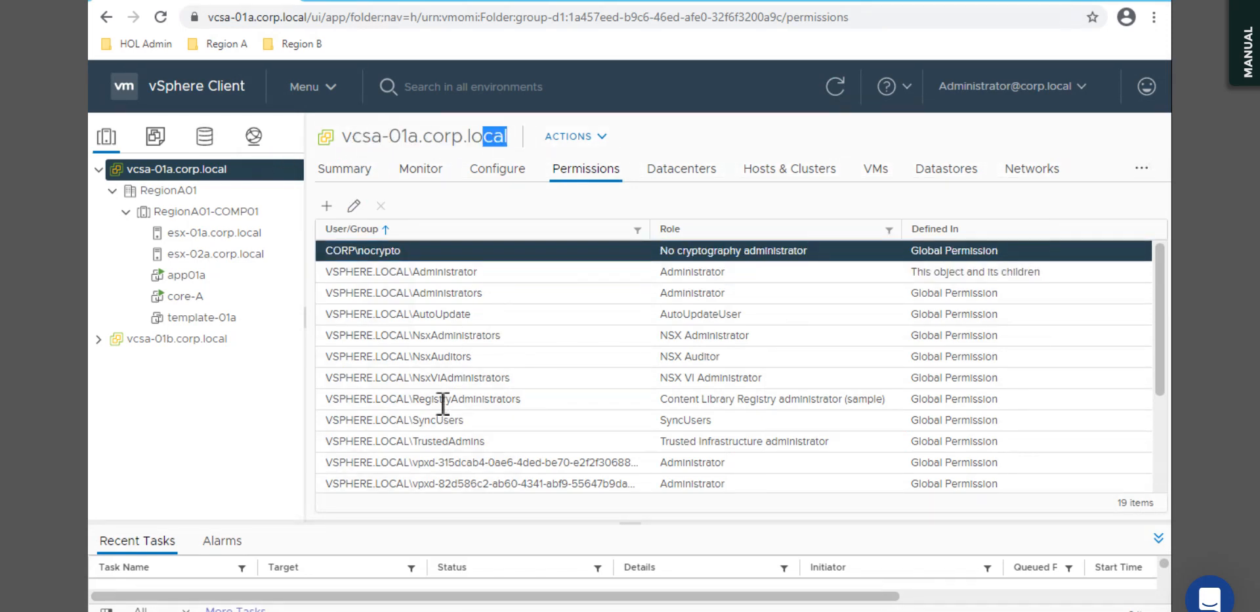
pyautogui.click(444, 426)
pyautogui.scroll(-3, 683, 448)
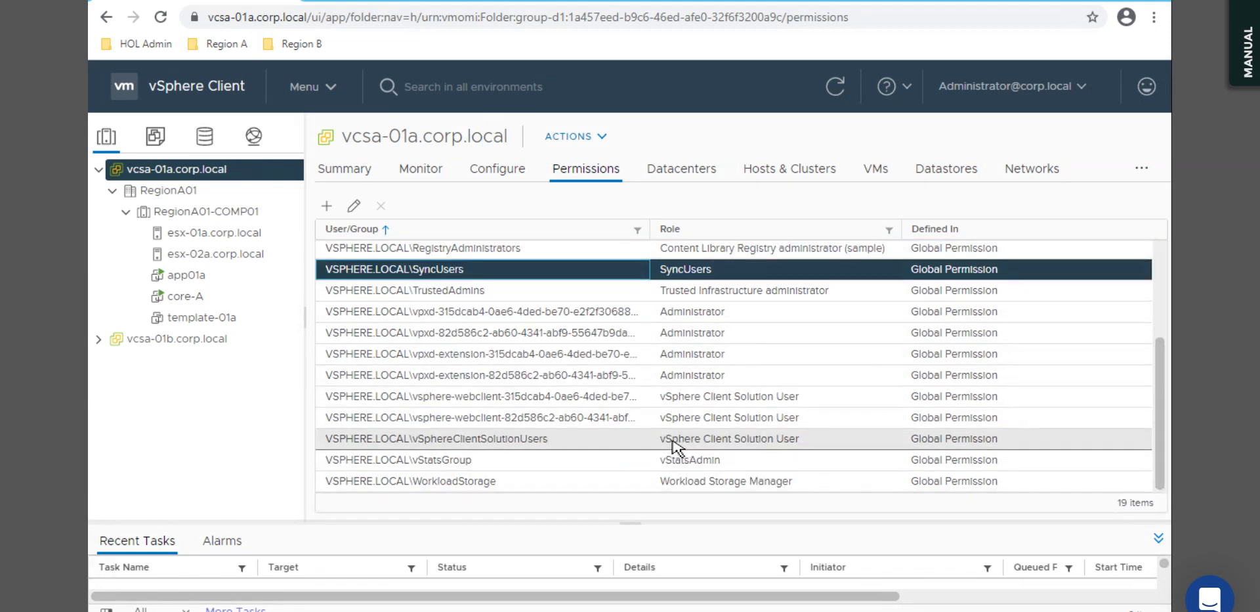
pyautogui.click(499, 482)
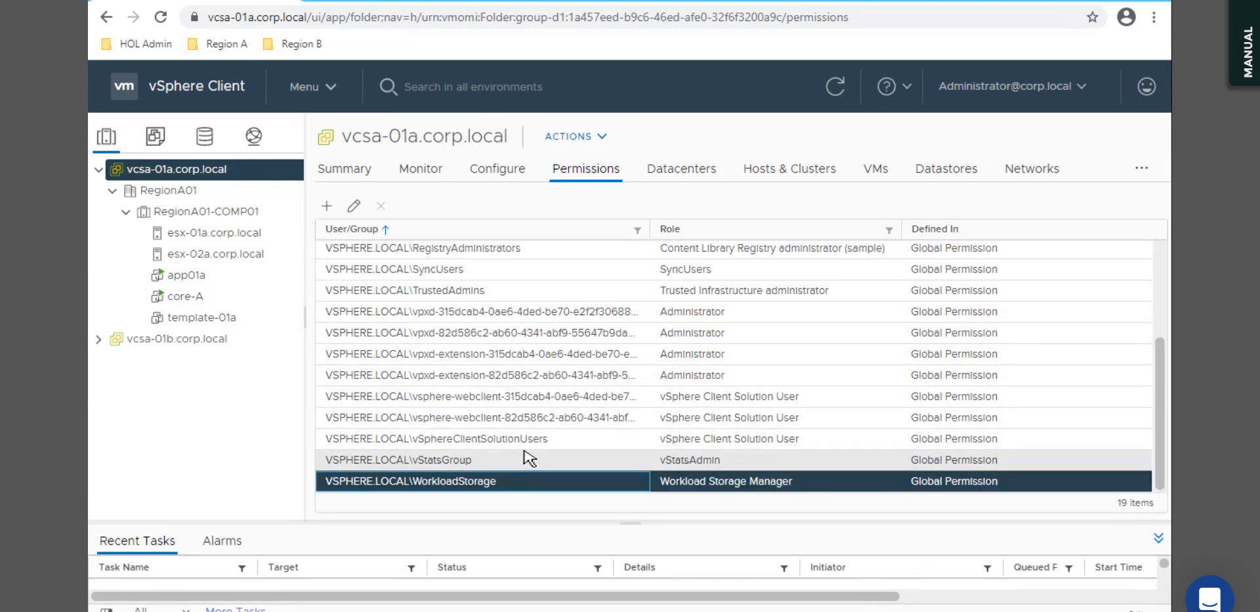
pyautogui.scroll(3, 528, 458)
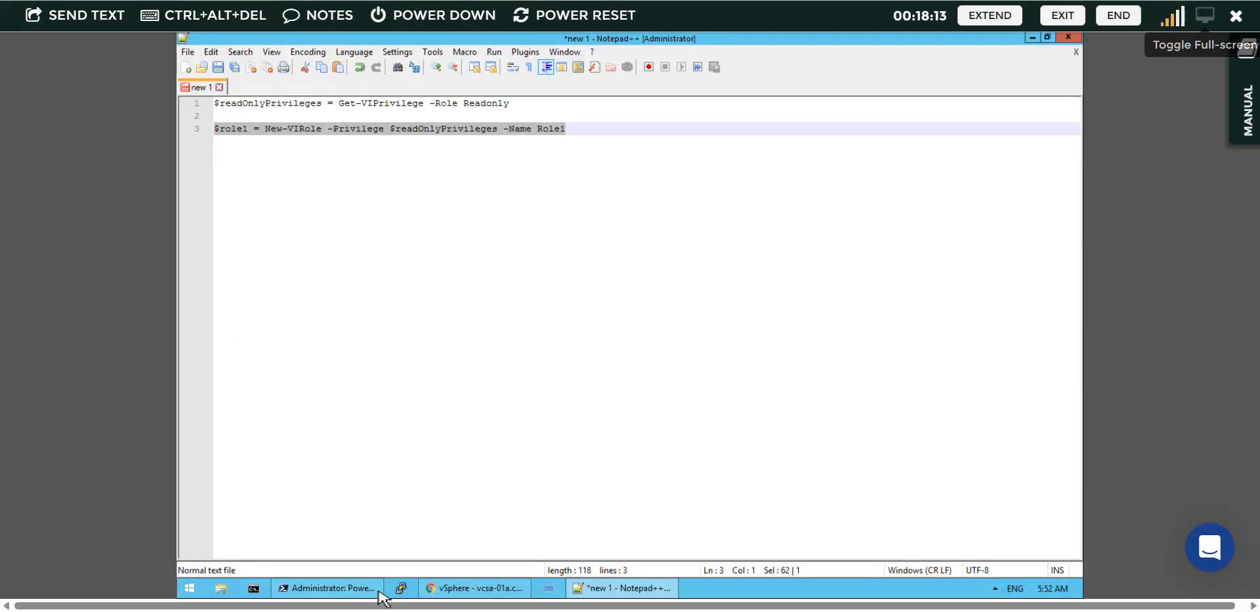
# - Return to PowerShell and run the pasted New-VIRole command to create Role1 from the read-only privileges
pyautogui.click(365, 597)
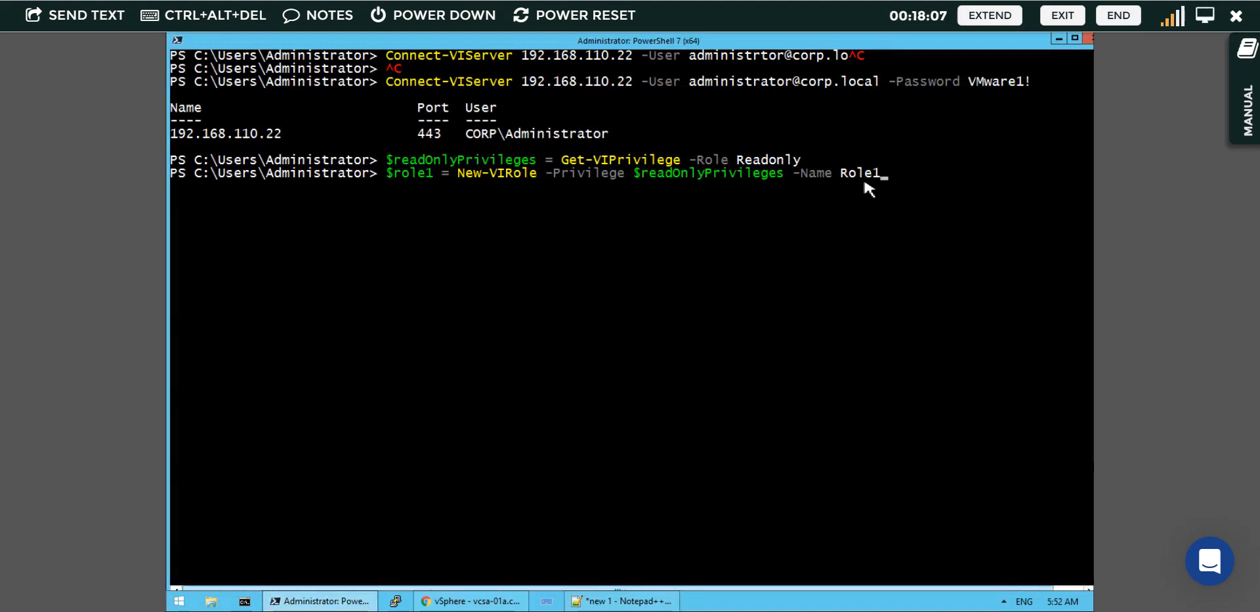
pyautogui.press('Return')
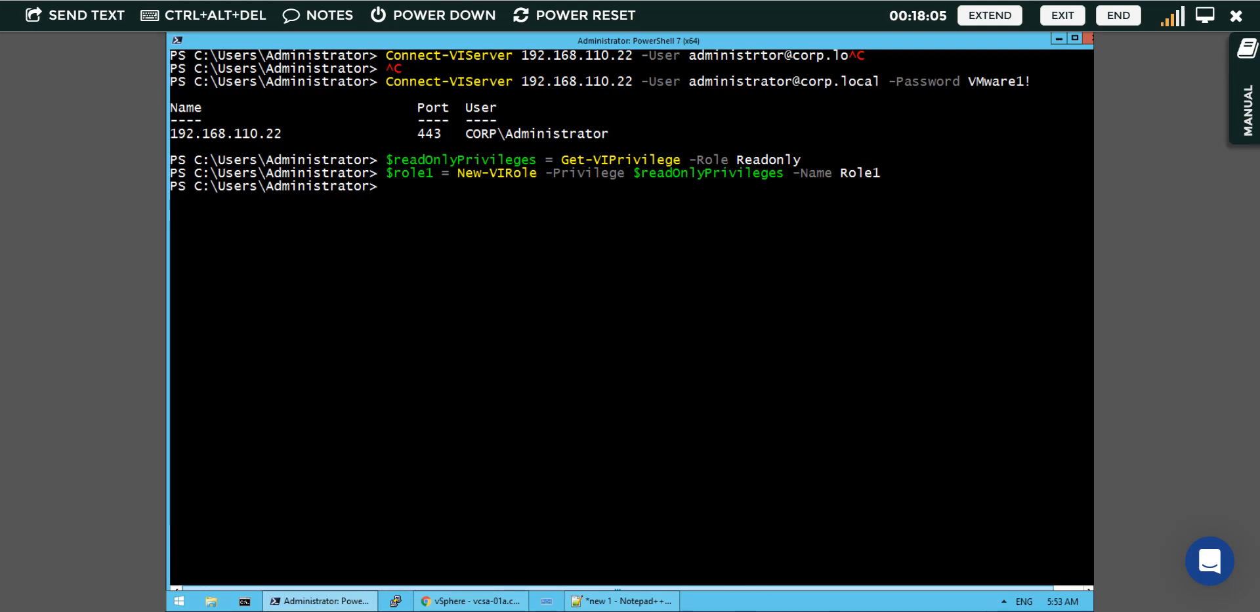
# - Return to the Word document and review the step 3 command that gets the PowerOn privileges with Get-VIPrivilege
pyautogui.hotkey('alt', 'Tab')
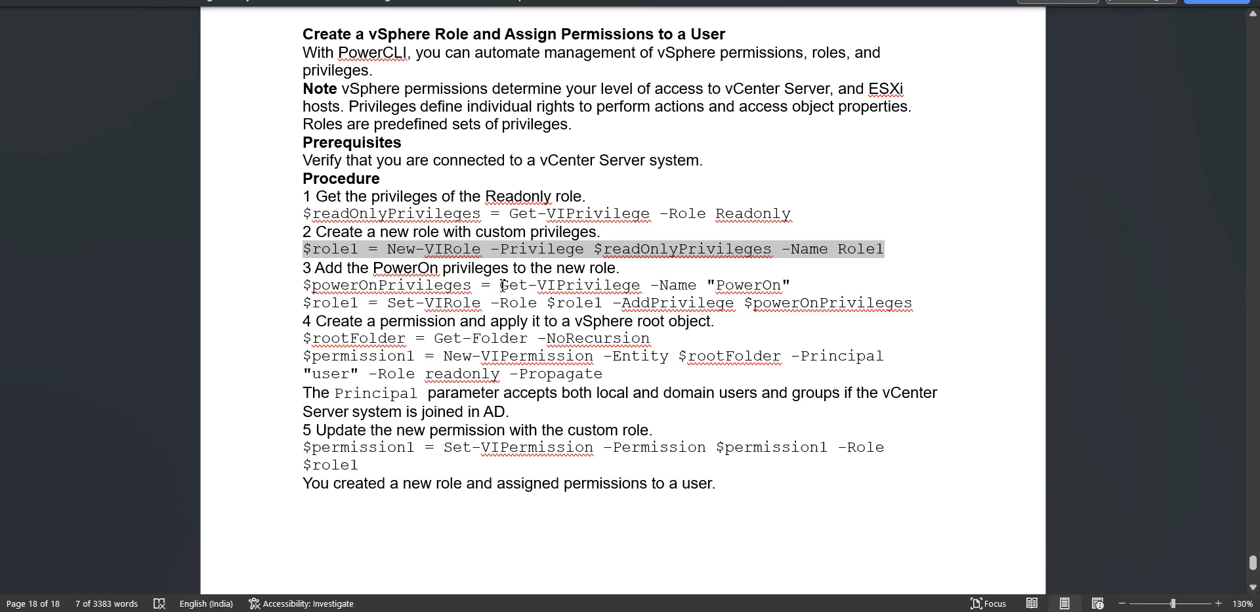
pyautogui.doubleClick(731, 287)
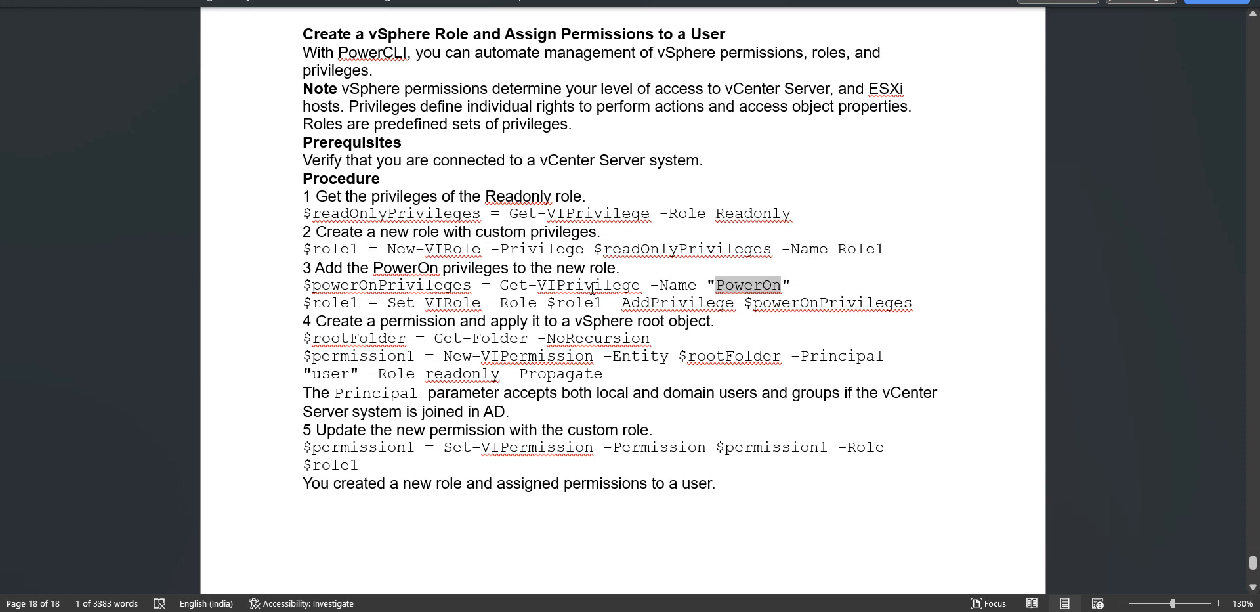
pyautogui.moveTo(640, 287); pyautogui.dragTo(532, 289)
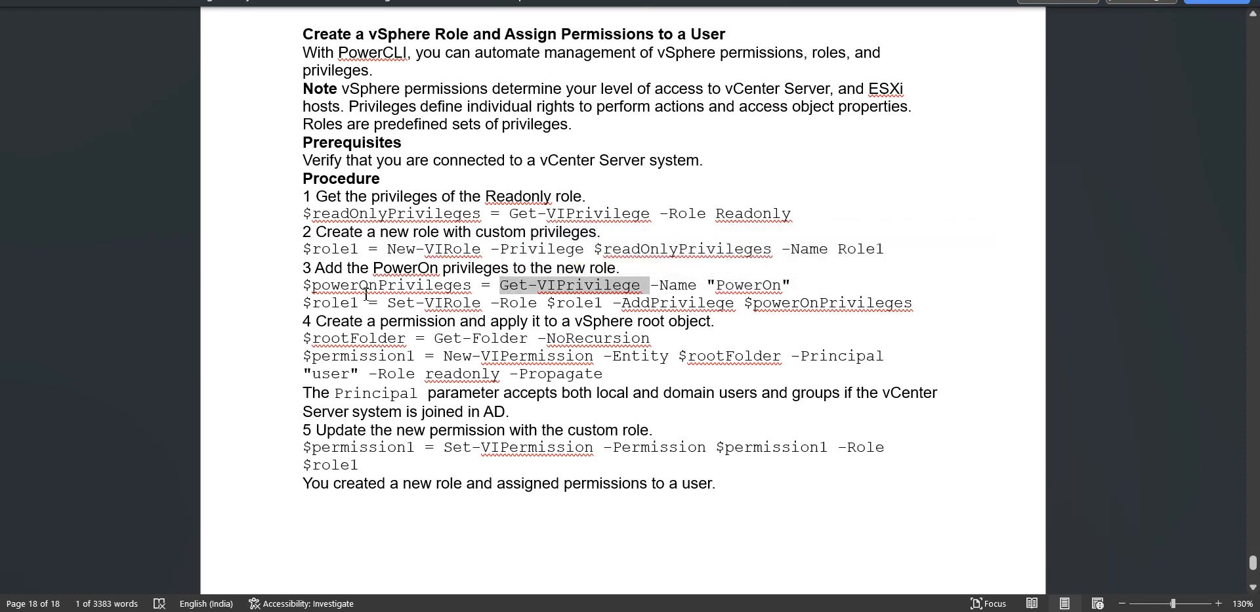
pyautogui.moveTo(306, 287); pyautogui.dragTo(791, 289)
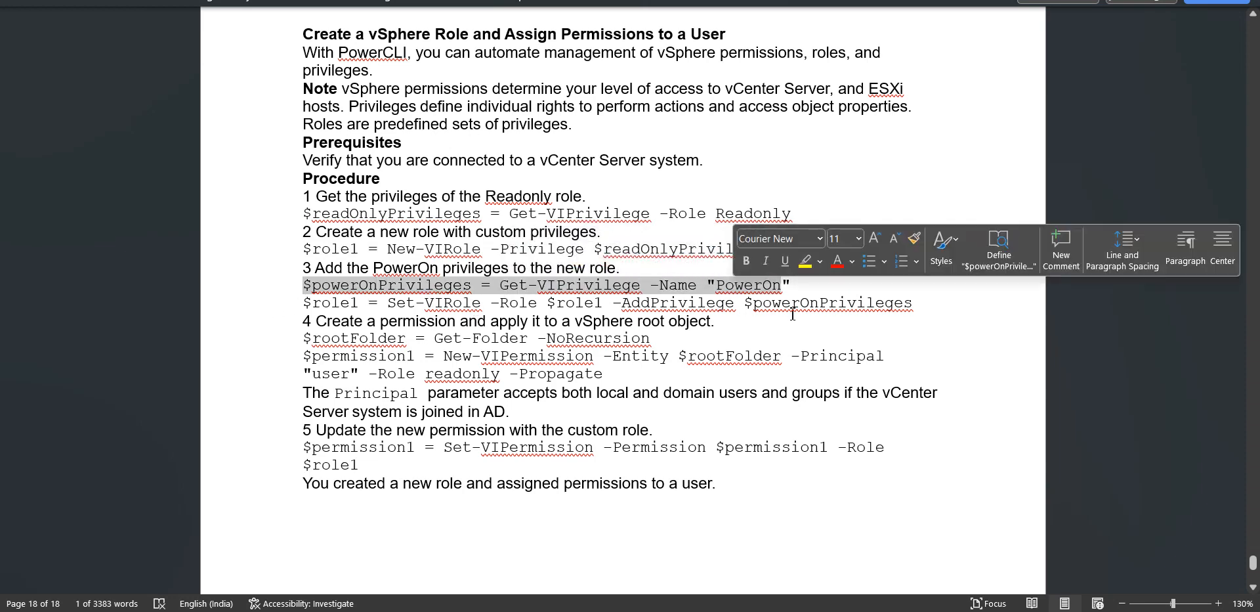
# - Capture steps 3 to 5 of the Word procedure with Snipping Tool and enlarge the capture to full screen
pyautogui.click(793, 319)
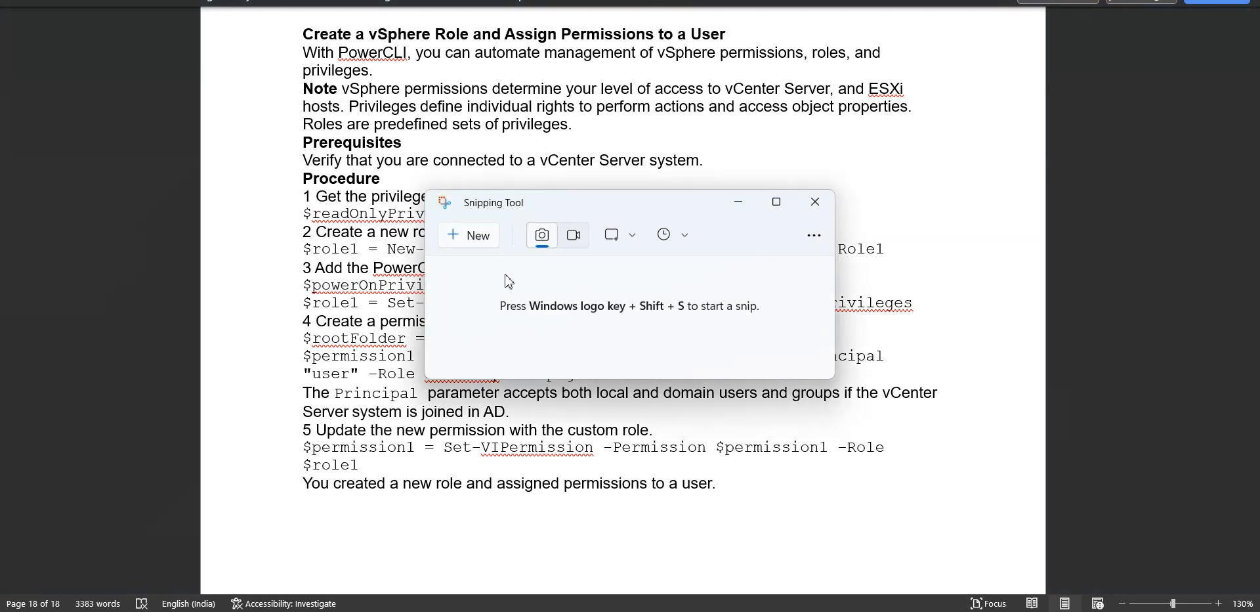
pyautogui.click(469, 237)
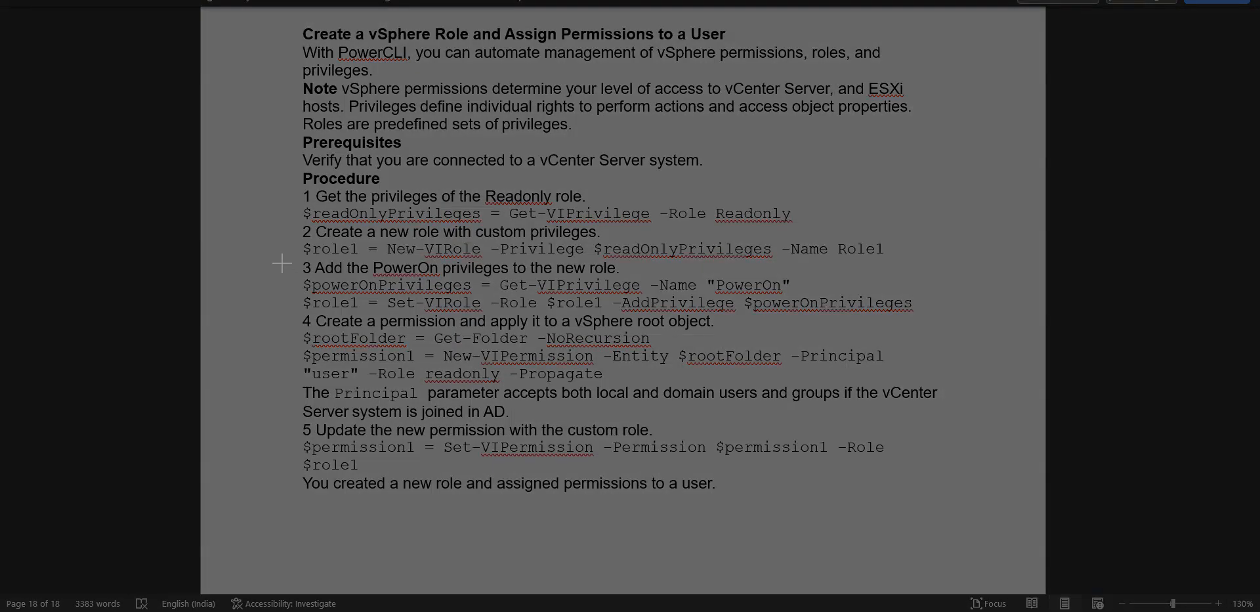
pyautogui.moveTo(278, 256); pyautogui.dragTo(979, 555)
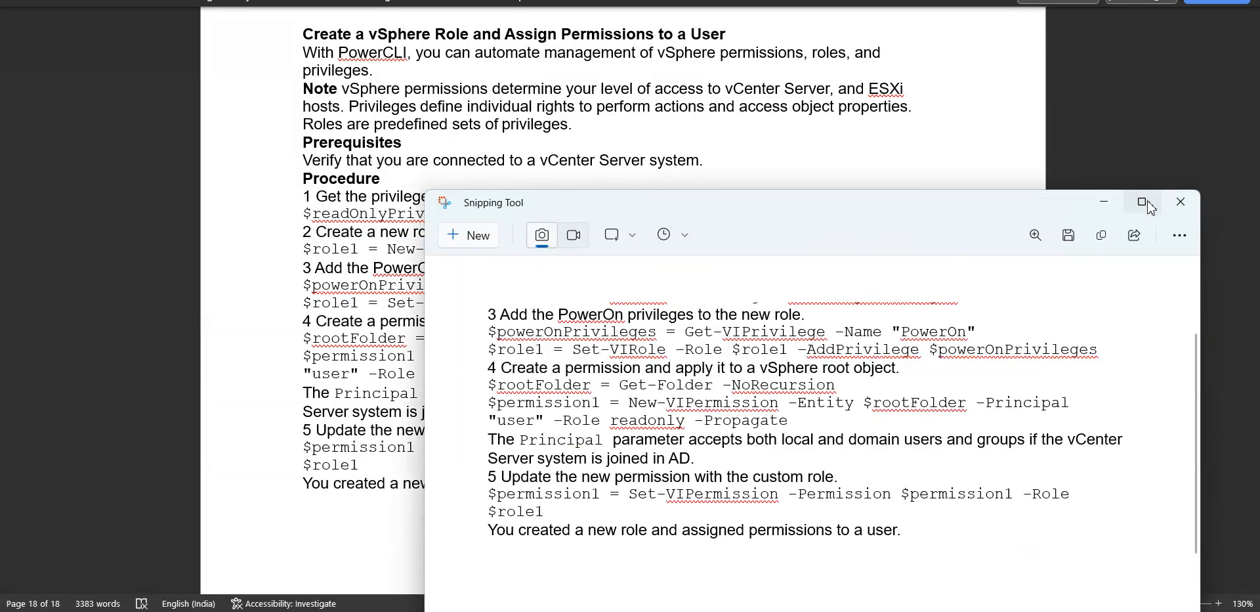
pyautogui.click(1142, 202)
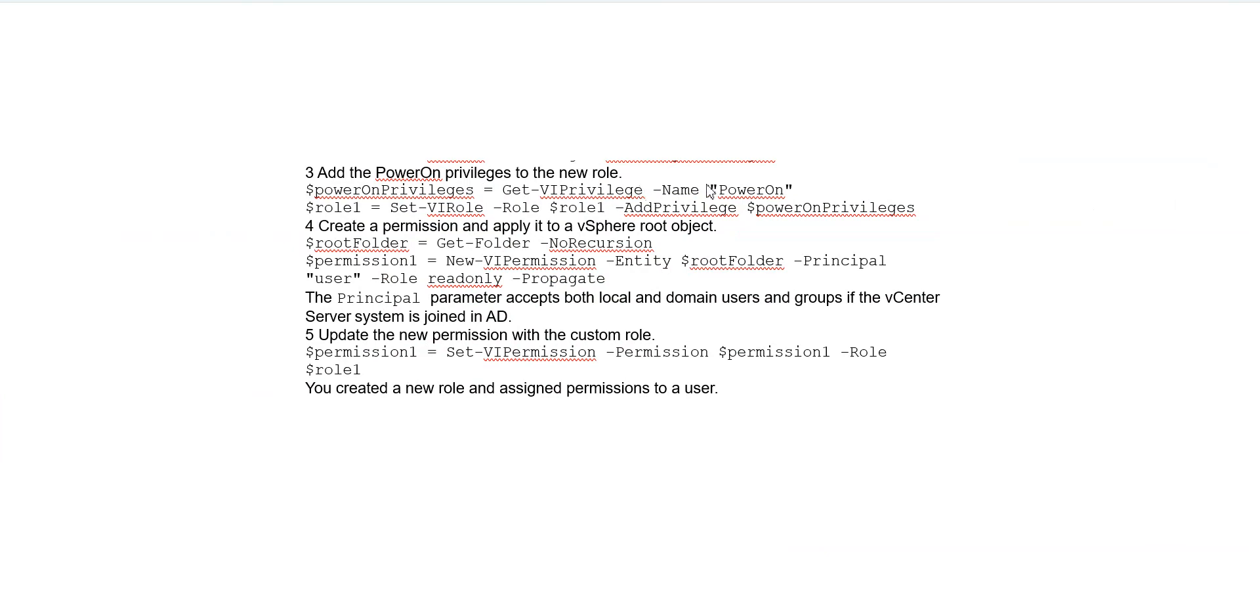
# - Draw black pen lines on the capture linking "PowerOn" to $powerOnPrivileges and its use in the Set-VIRole command
pyautogui.click(558, 2)
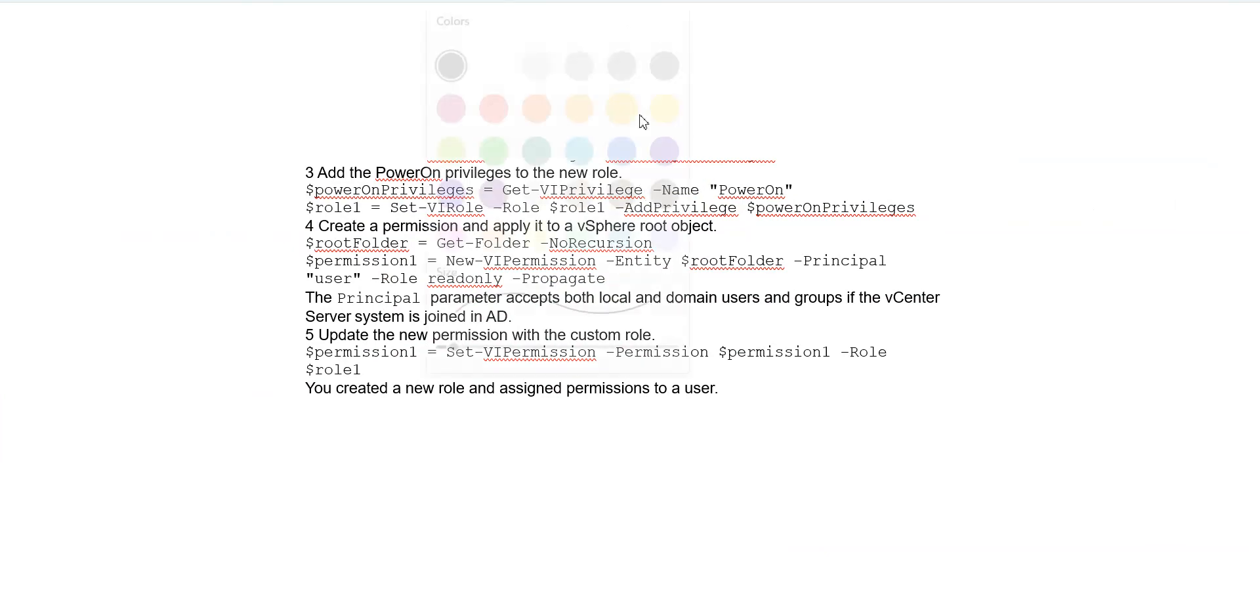
pyautogui.click(453, 70)
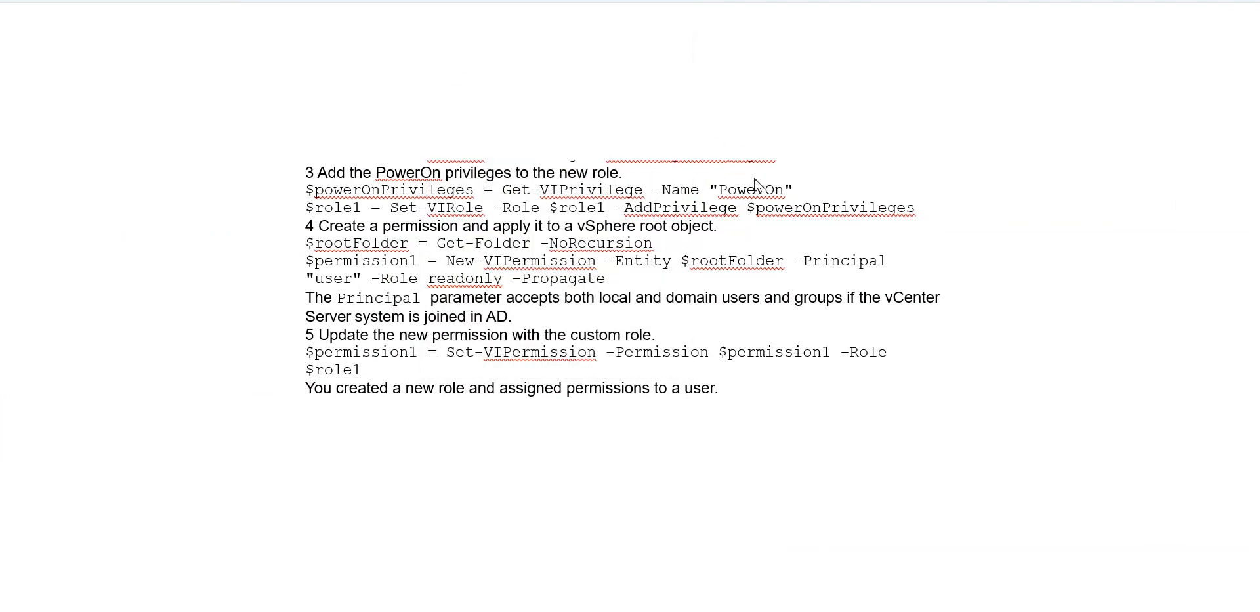
pyautogui.moveTo(754, 179)
pyautogui.mouseDown()
pyautogui.moveTo(720, 158)
pyautogui.moveTo(595, 146)
pyautogui.moveTo(438, 152)
pyautogui.mouseUp()
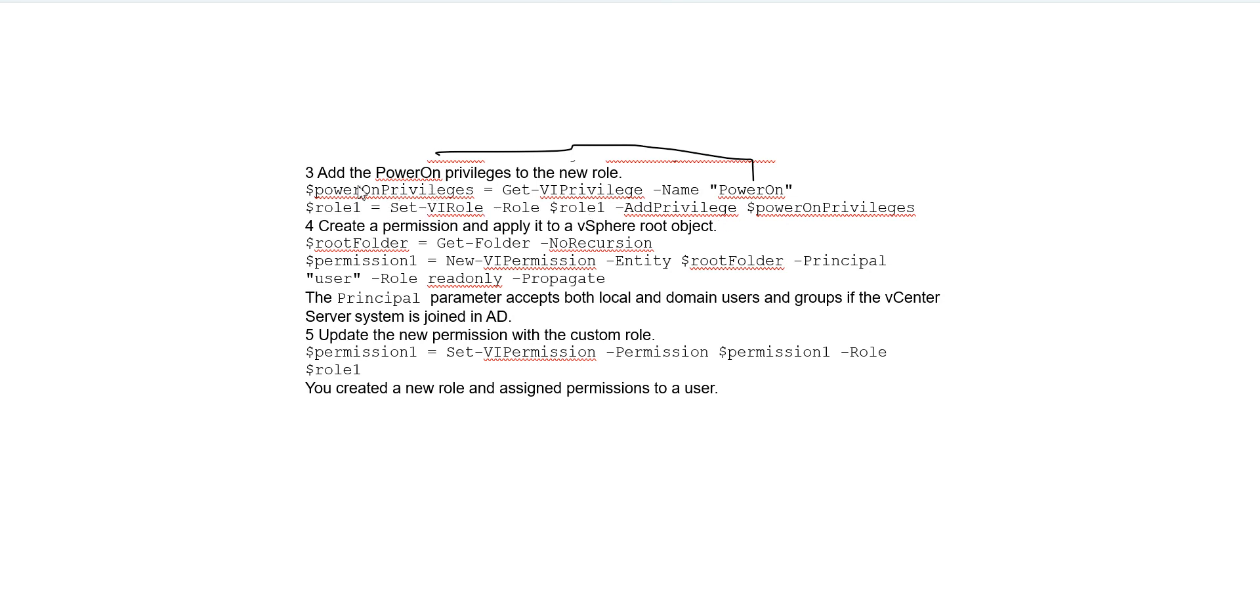
pyautogui.moveTo(358, 181)
pyautogui.mouseDown()
pyautogui.moveTo(670, 130)
pyautogui.moveTo(835, 146)
pyautogui.moveTo(841, 200)
pyautogui.moveTo(865, 179)
pyautogui.mouseUp()
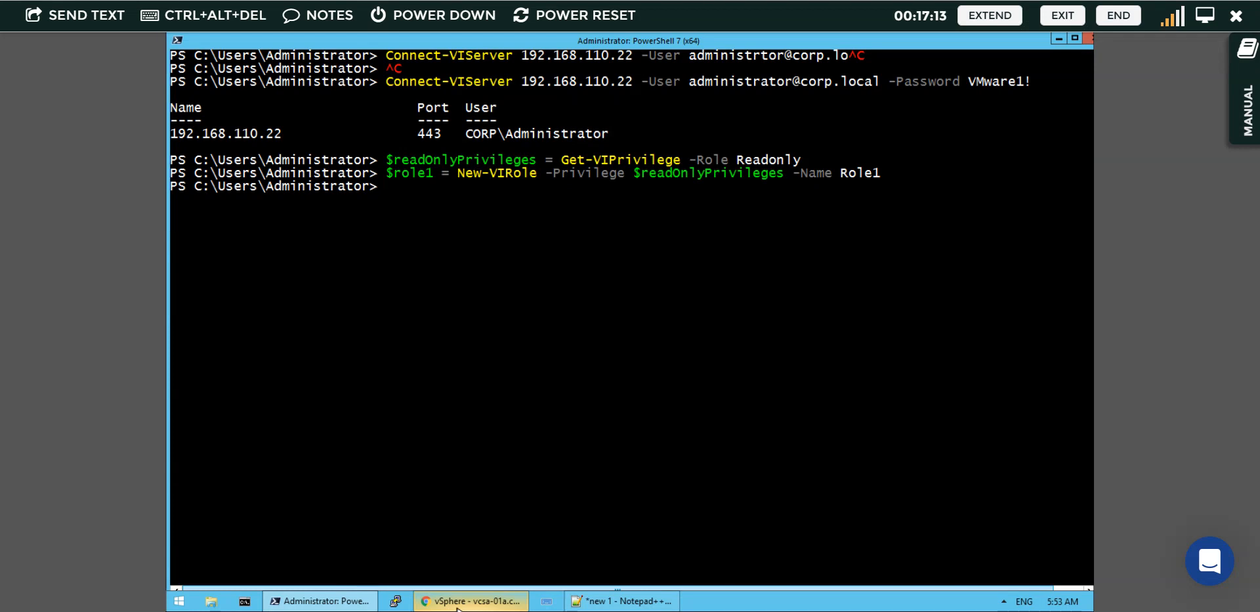
# - Switch to the vSphere Client and view the vcsa-01a.corp.local permissions list before leaving the remote console
pyautogui.click(458, 607)
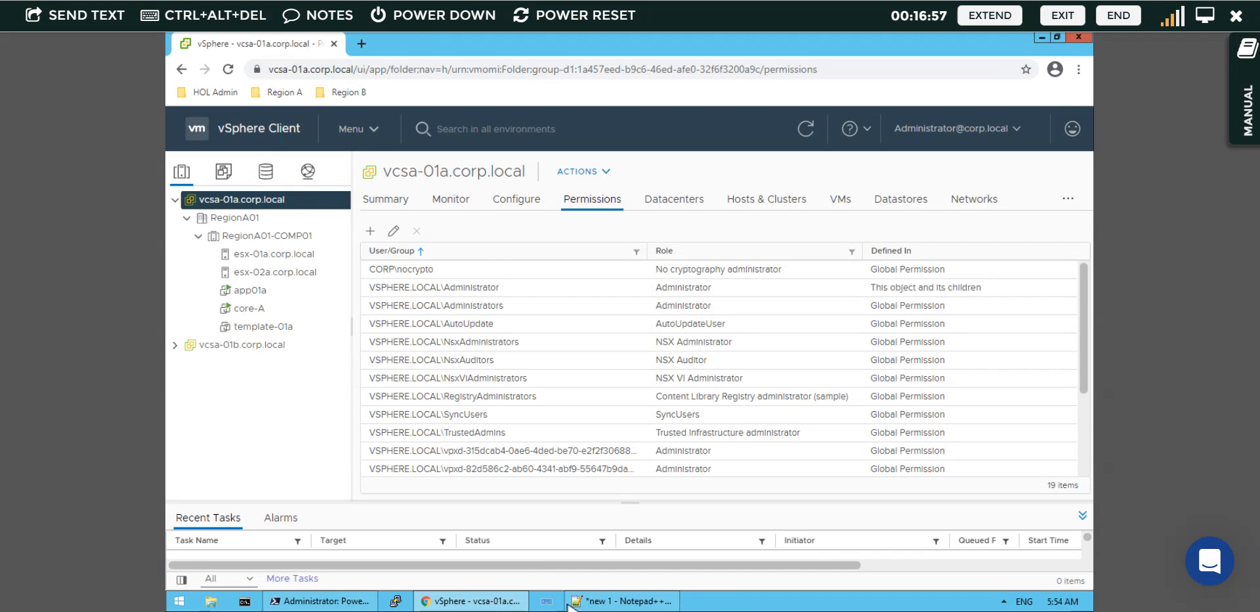
pyautogui.click(1204, 18)
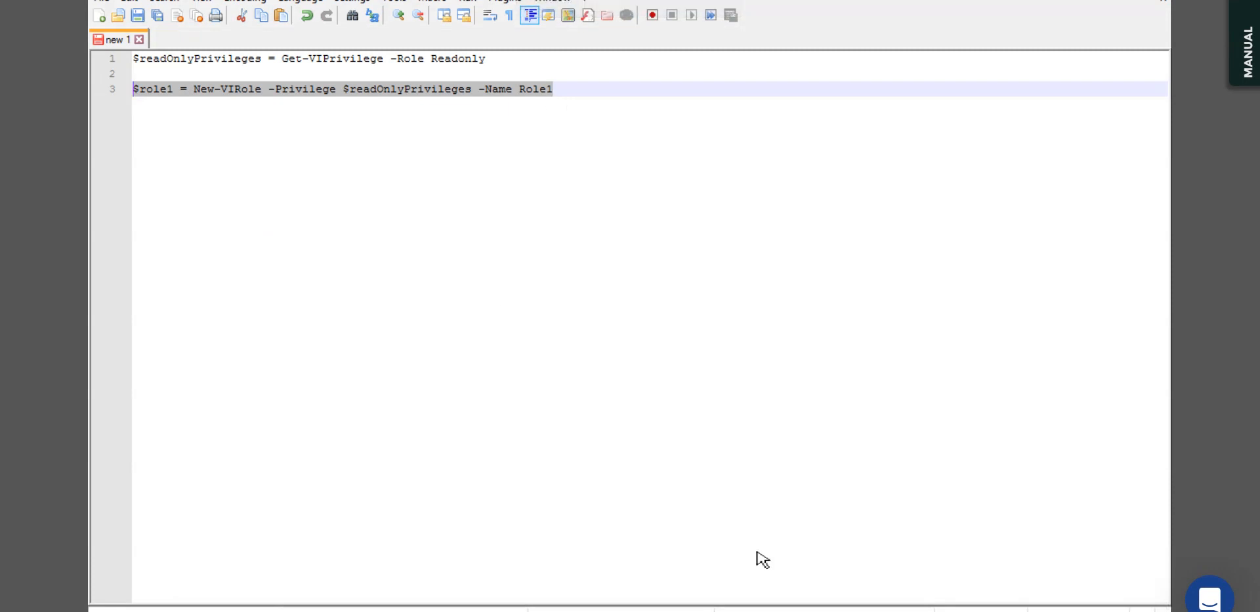
pyautogui.press('Escape')
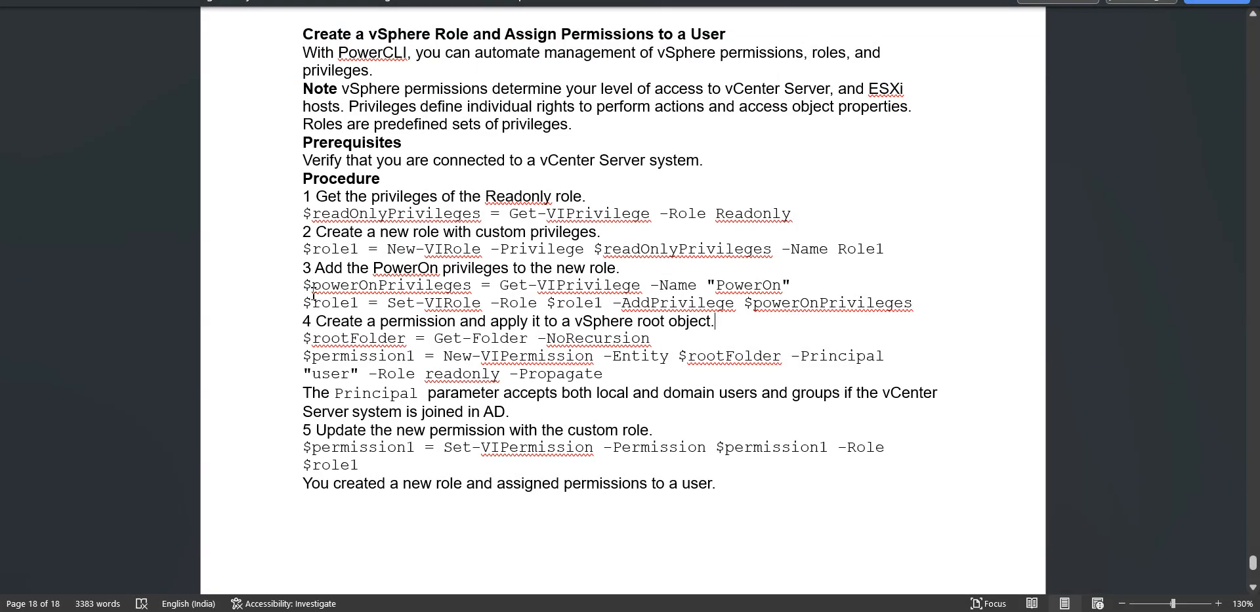
# - Transfer the step 3 command $powerOnPrivileges = Get-VIPrivilege -Name "PowerOn" from Word to line 5 of the Notepad++ file
pyautogui.moveTo(303, 287); pyautogui.dragTo(802, 287)
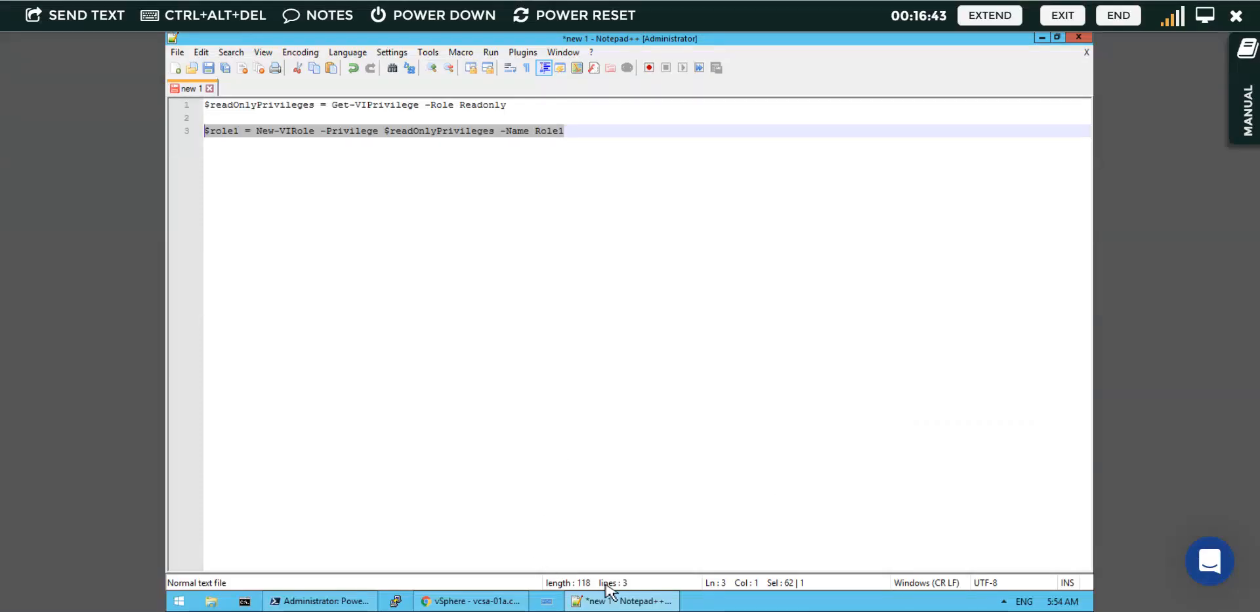
pyautogui.click(601, 139)
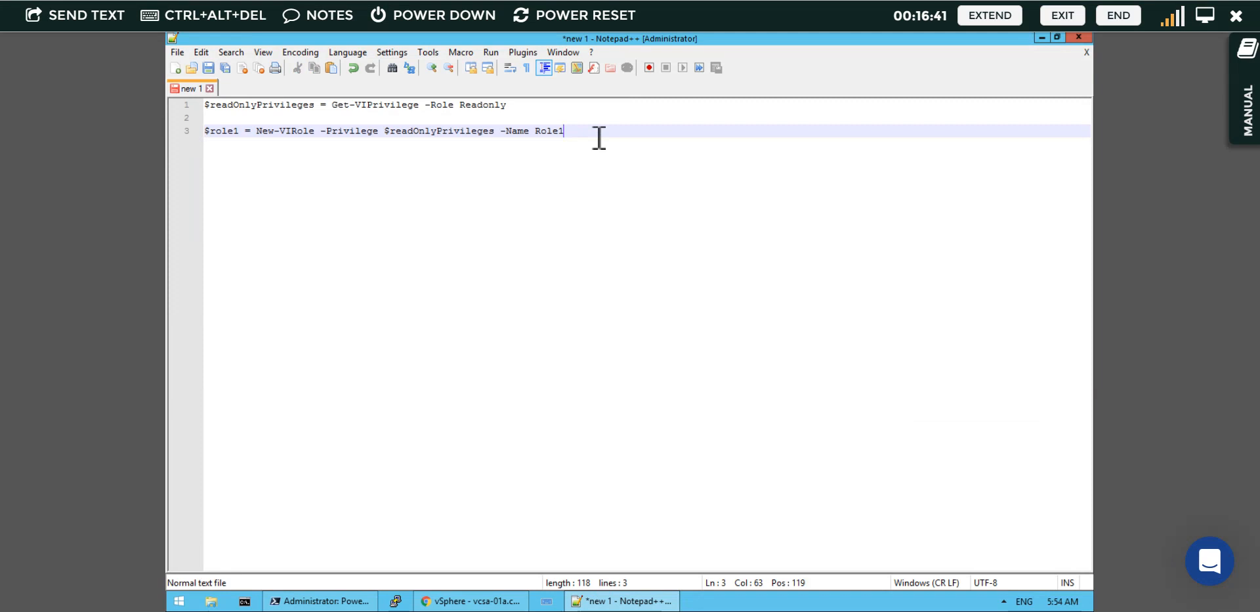
pyautogui.press('Return')
pyautogui.press('Return')
pyautogui.write('$powerOnPrivileges = Get')
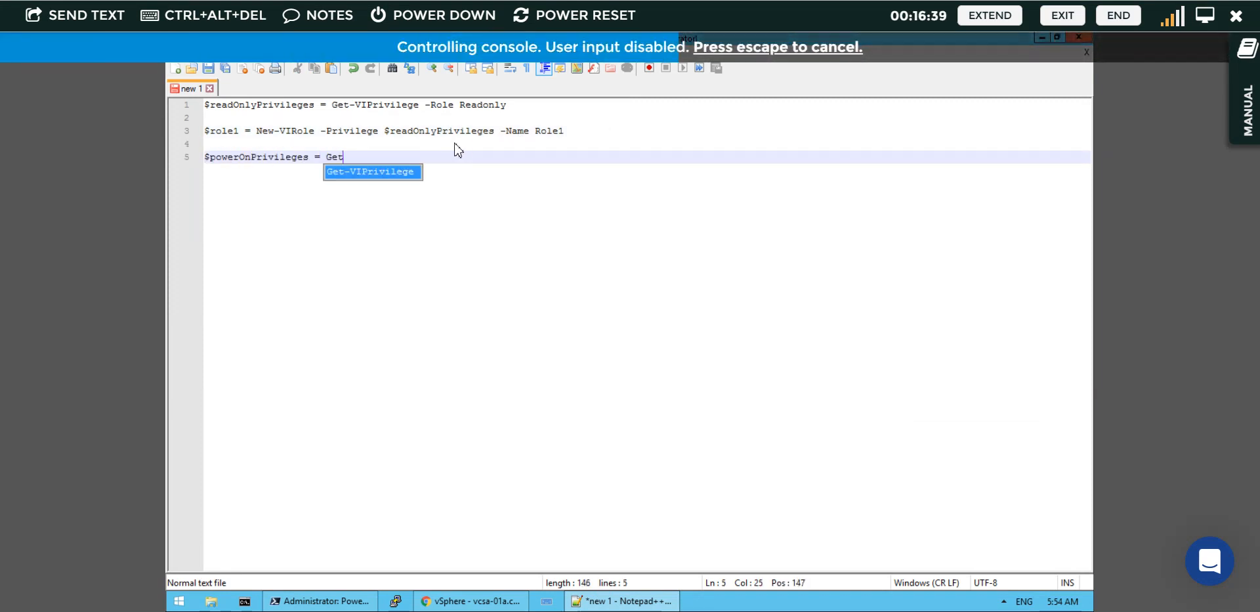
pyautogui.write('-VIPrivilege -Name "PowerOn"')
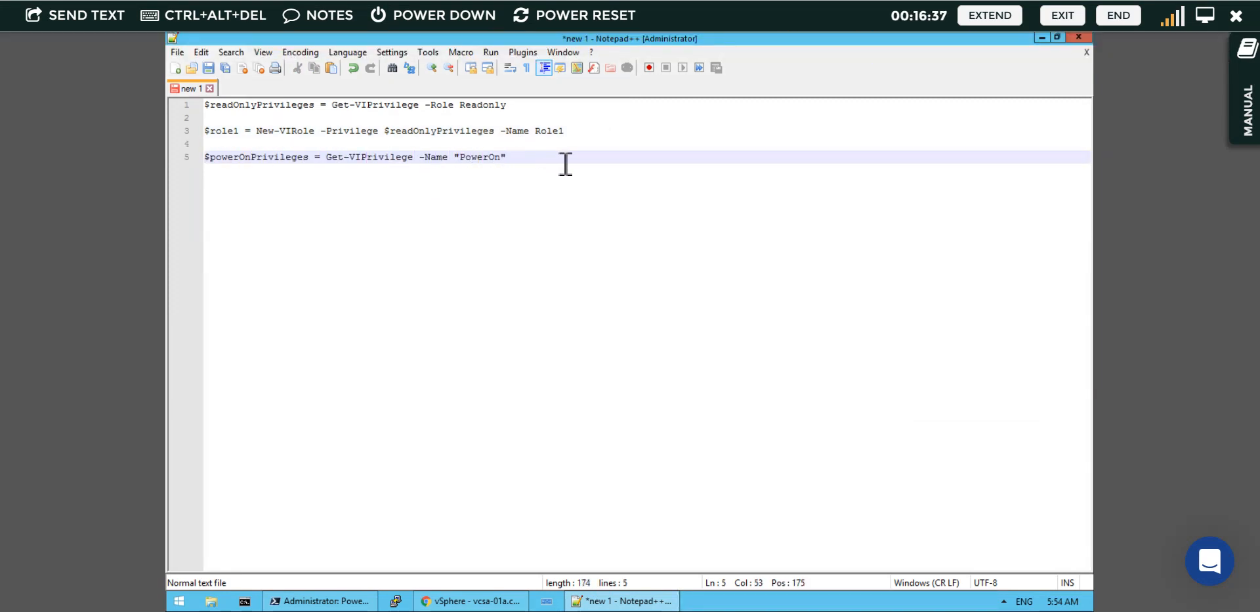
# - Copy the $powerOnPrivileges command from Notepad++ and run Get-VIPrivilege -Name "PowerOn" in PowerShell
pyautogui.moveTo(524, 160); pyautogui.dragTo(189, 158)
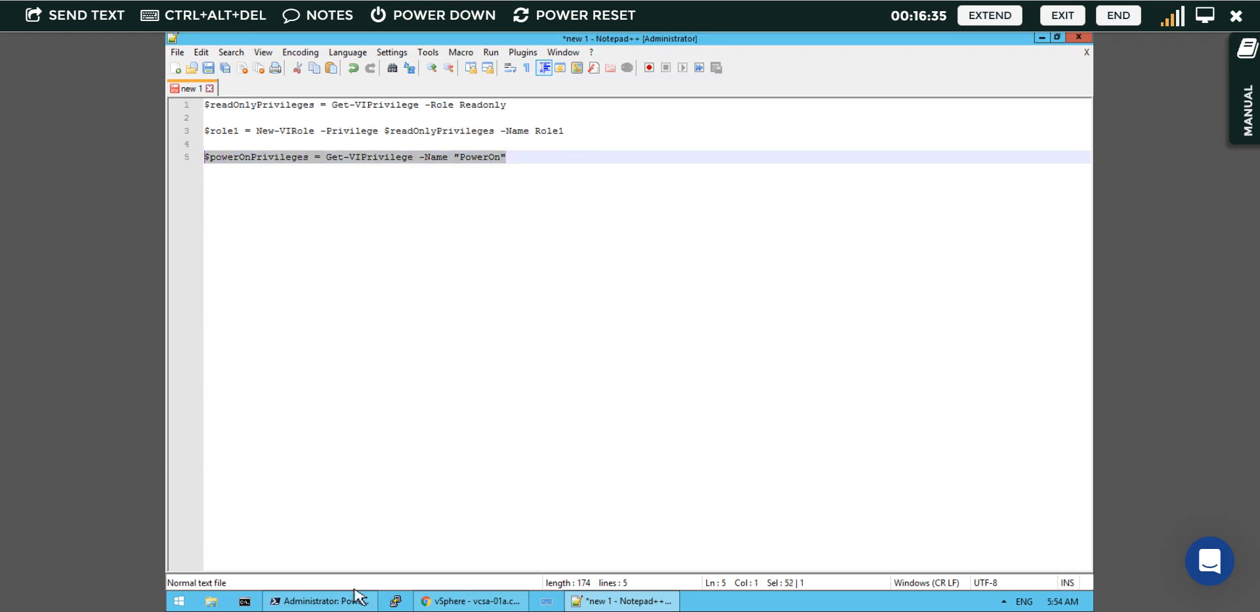
pyautogui.click(343, 607)
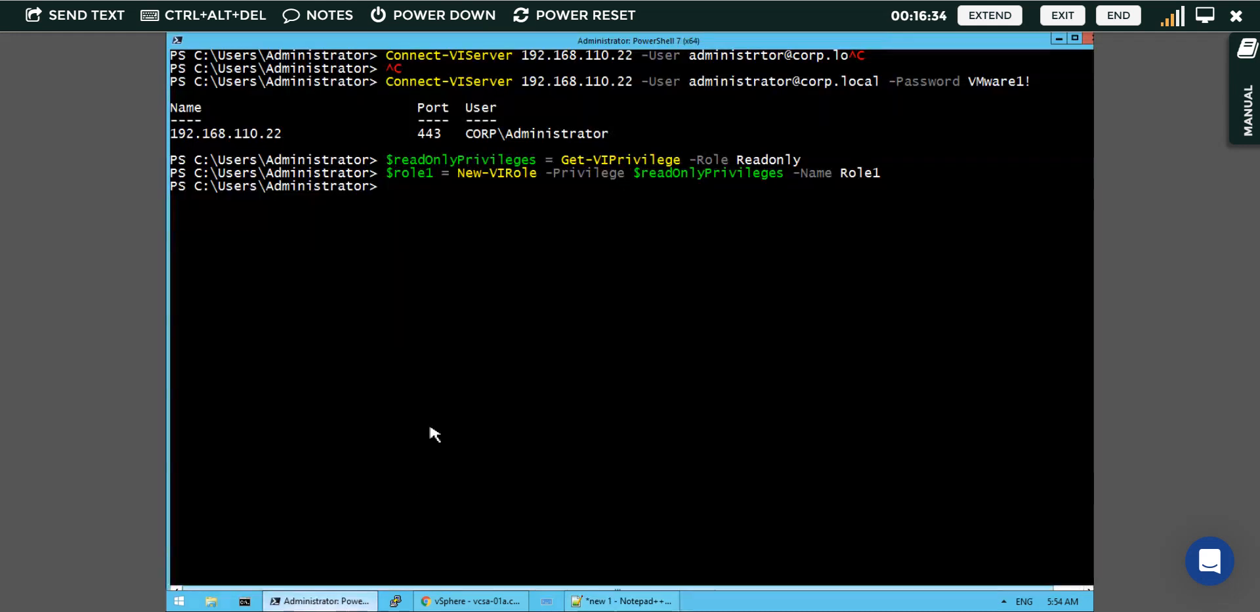
pyautogui.rightClick(394, 196)
pyautogui.click(432, 236)
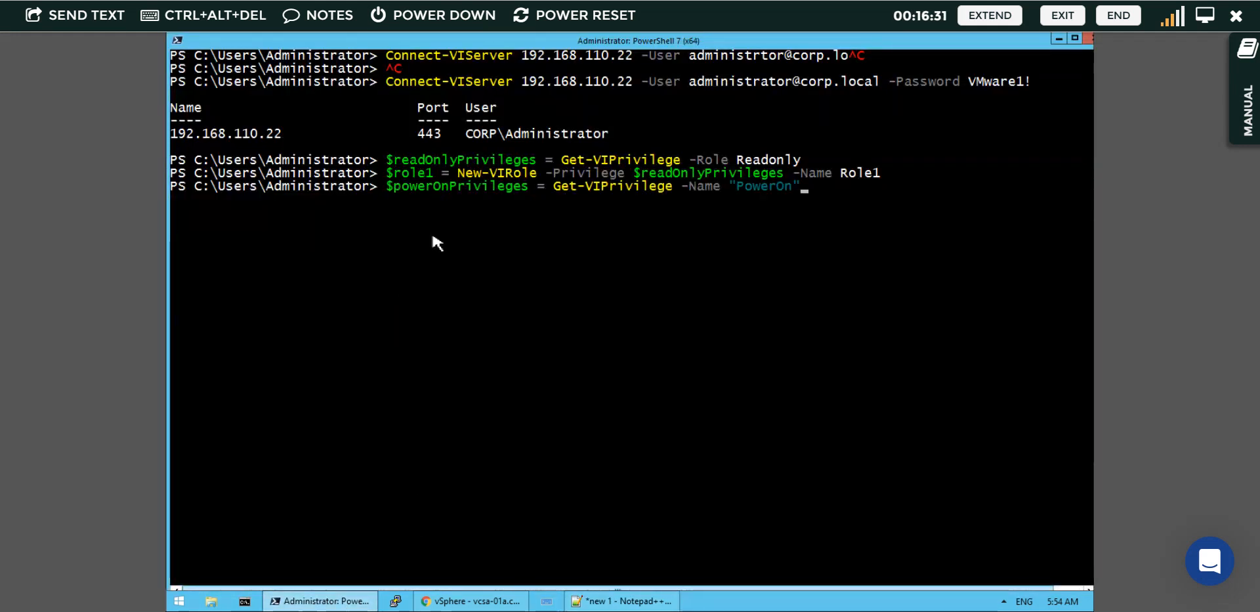
pyautogui.press('Return')
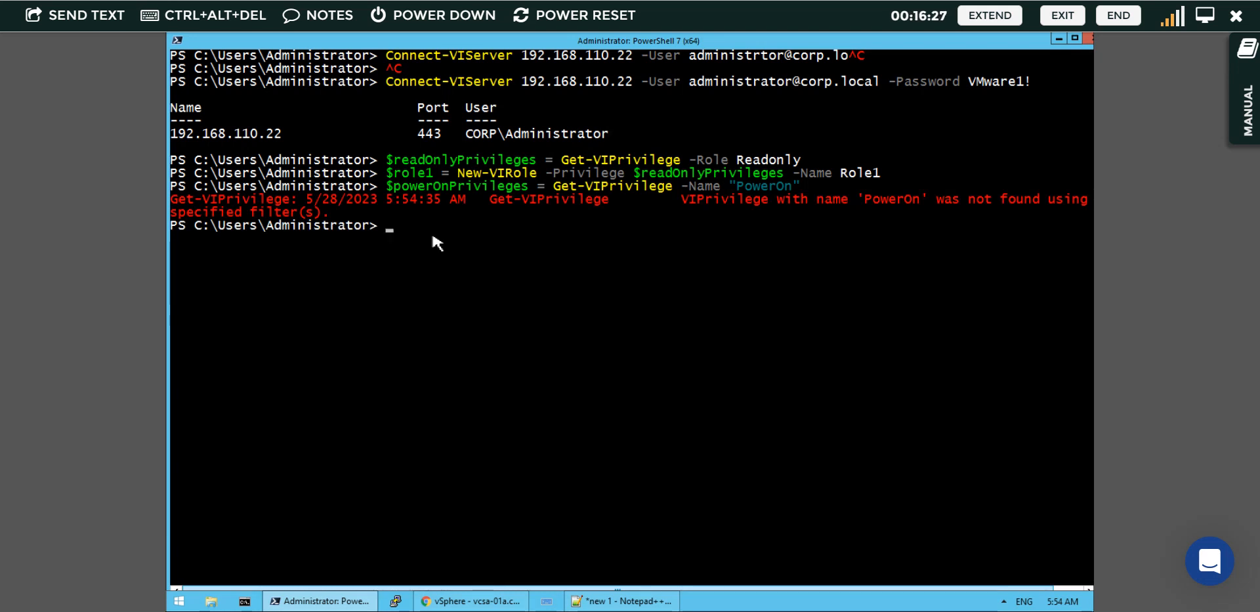
# - Look up the NsxAuditors group and its role in the vSphere Client permissions list, and return to PowerShell
pyautogui.click(469, 600)
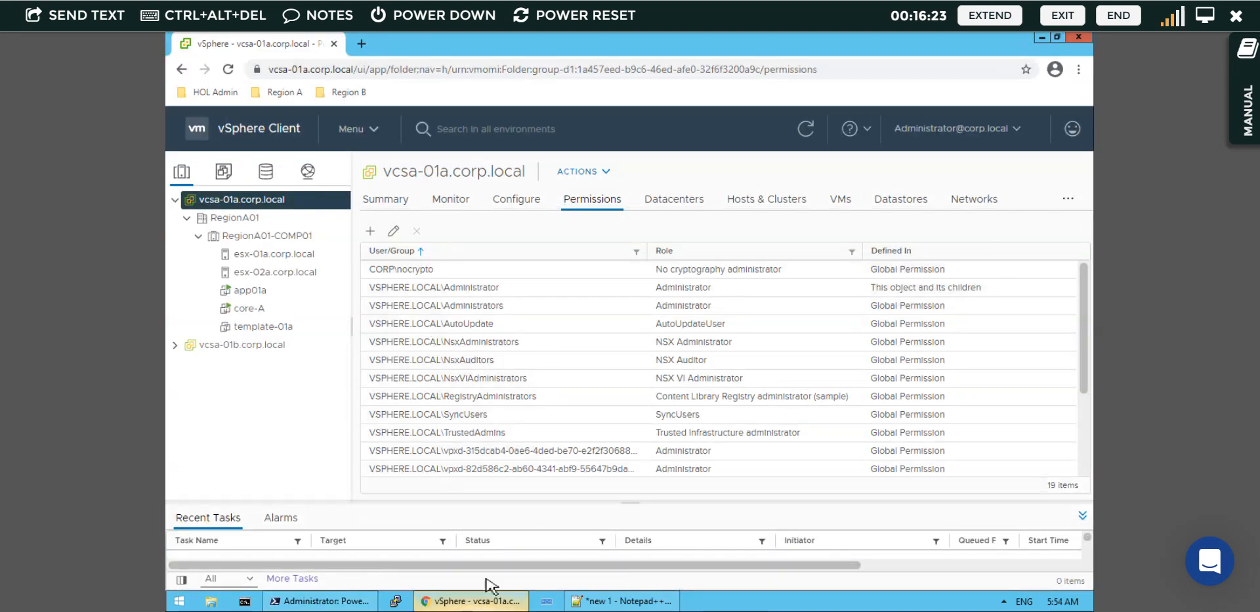
pyautogui.click(736, 361)
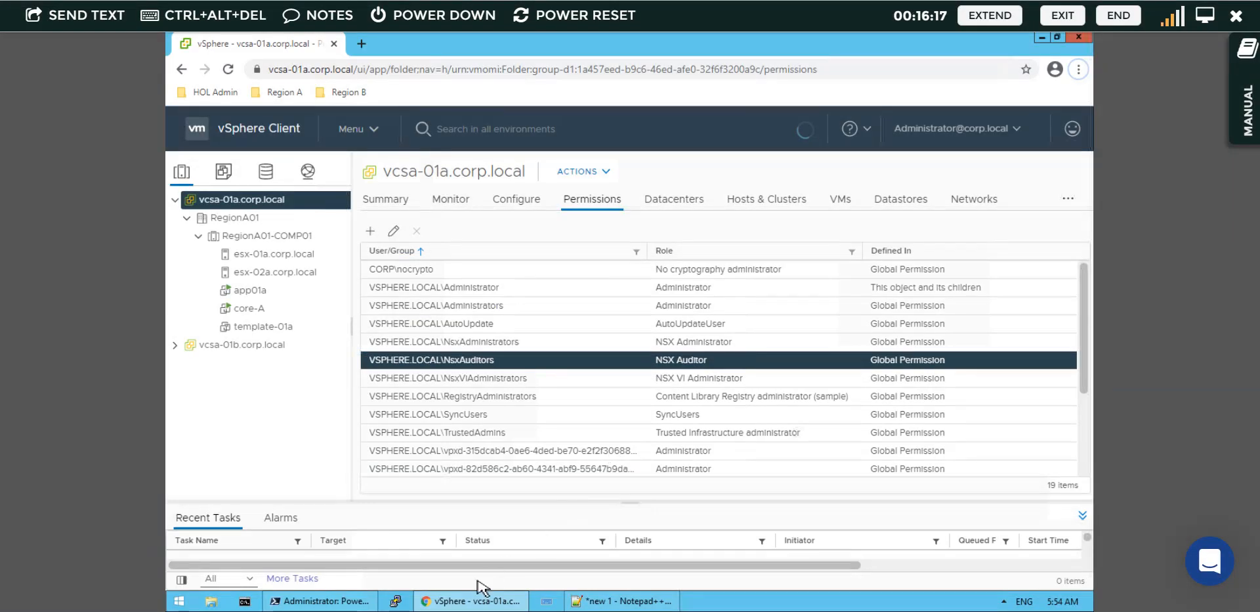
pyautogui.click(321, 602)
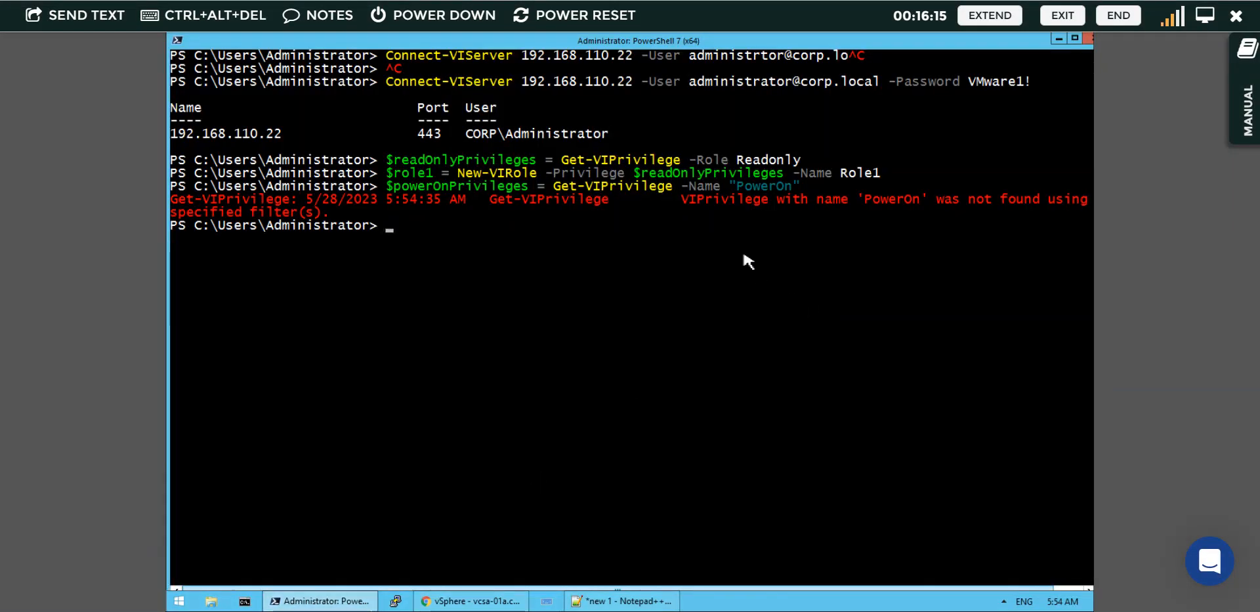
# - Try to run the recalled Get-VIPrivilege command with the privilege name replaced by "NSXAuditor"
pyautogui.press('Up')
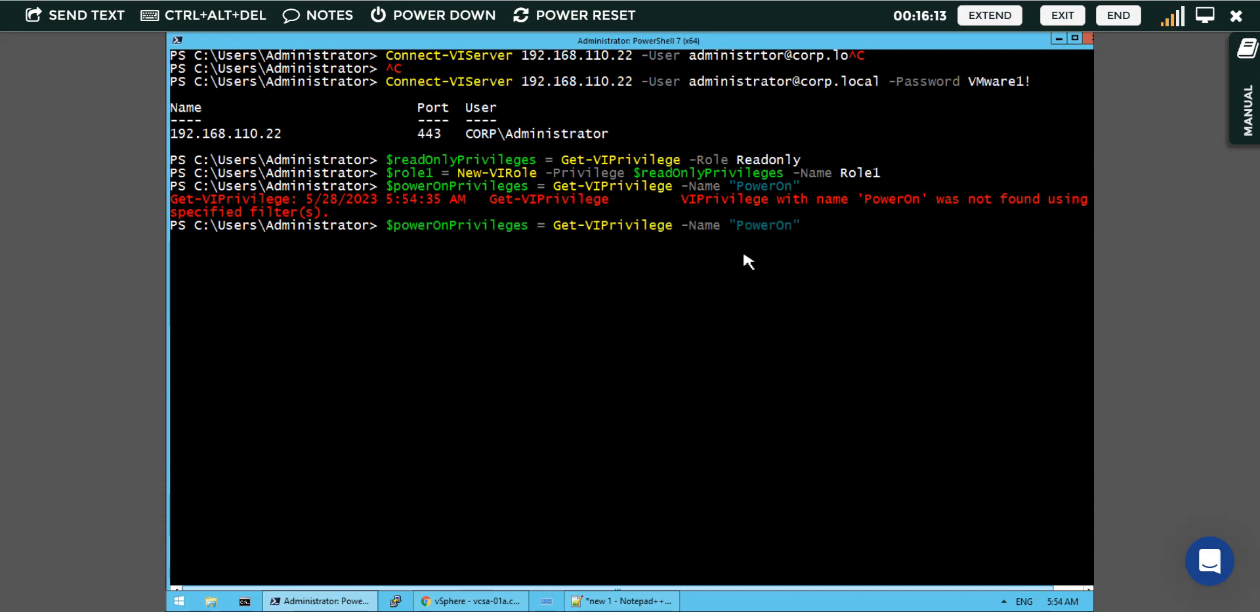
pyautogui.press('Left')
pyautogui.press('BackSpace')
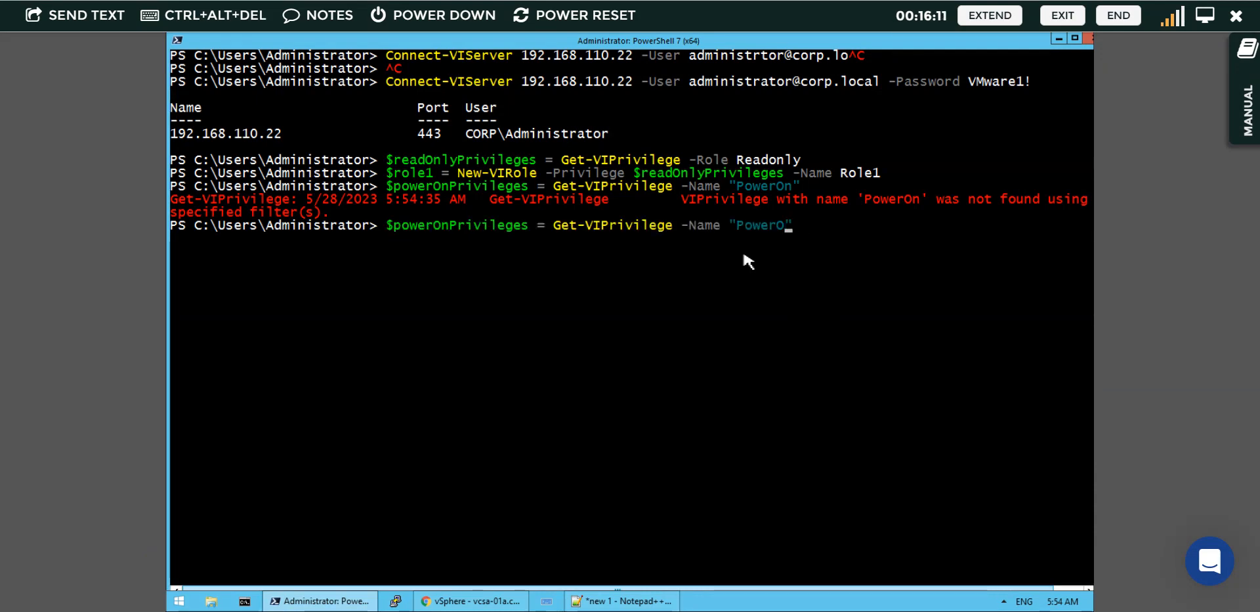
pyautogui.press('BackSpace')
pyautogui.press('BackSpace')
pyautogui.press('BackSpace')
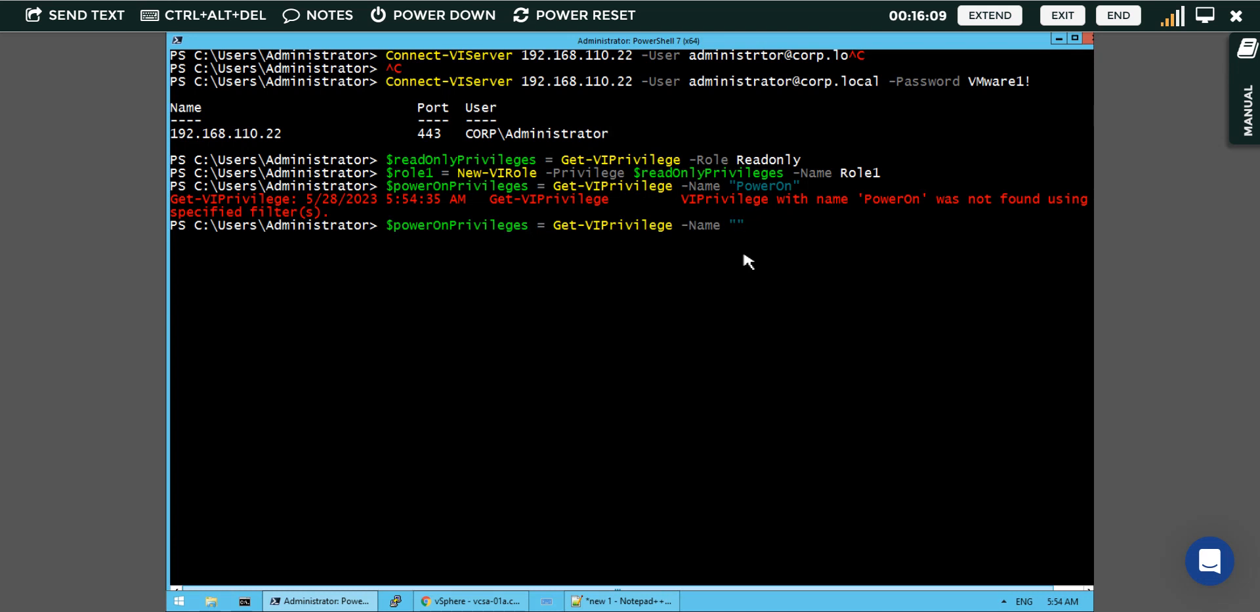
pyautogui.write('NSCA')
pyautogui.press('BackSpace')
pyautogui.press('BackSpace')
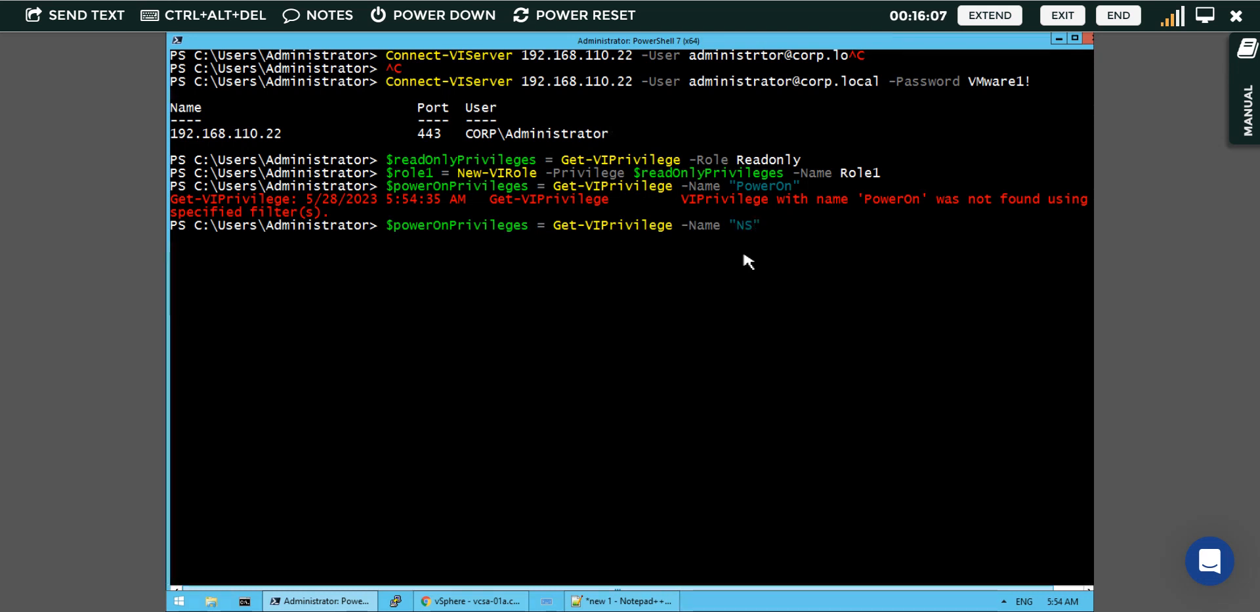
pyautogui.write('XAu')
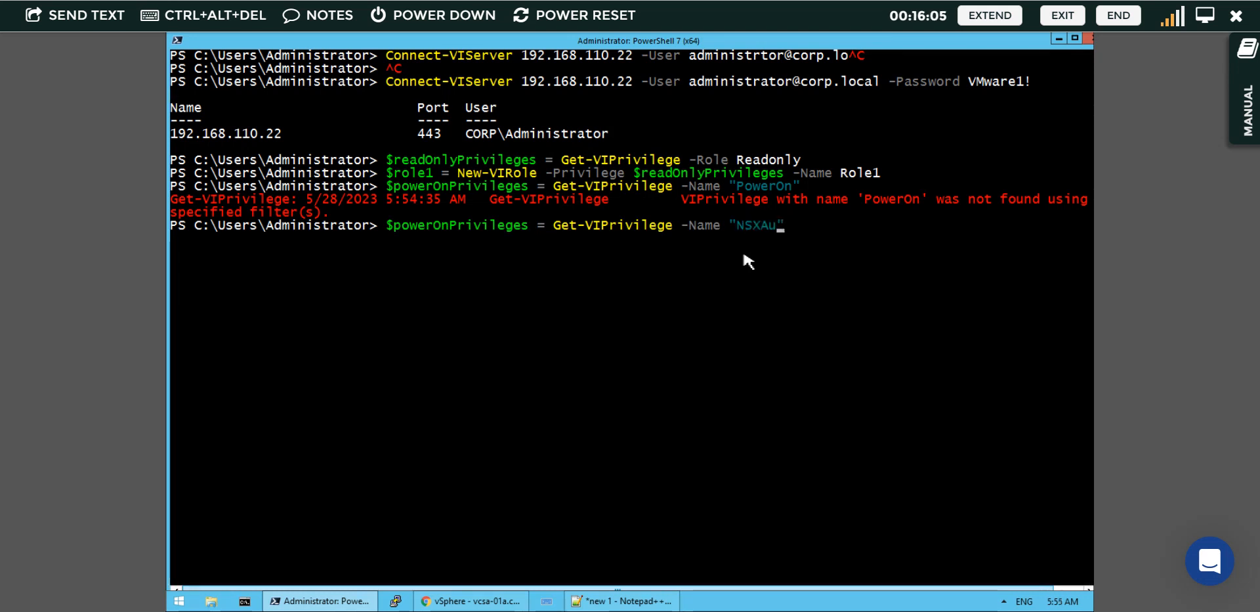
pyautogui.write('ditor')
pyautogui.press('Return')
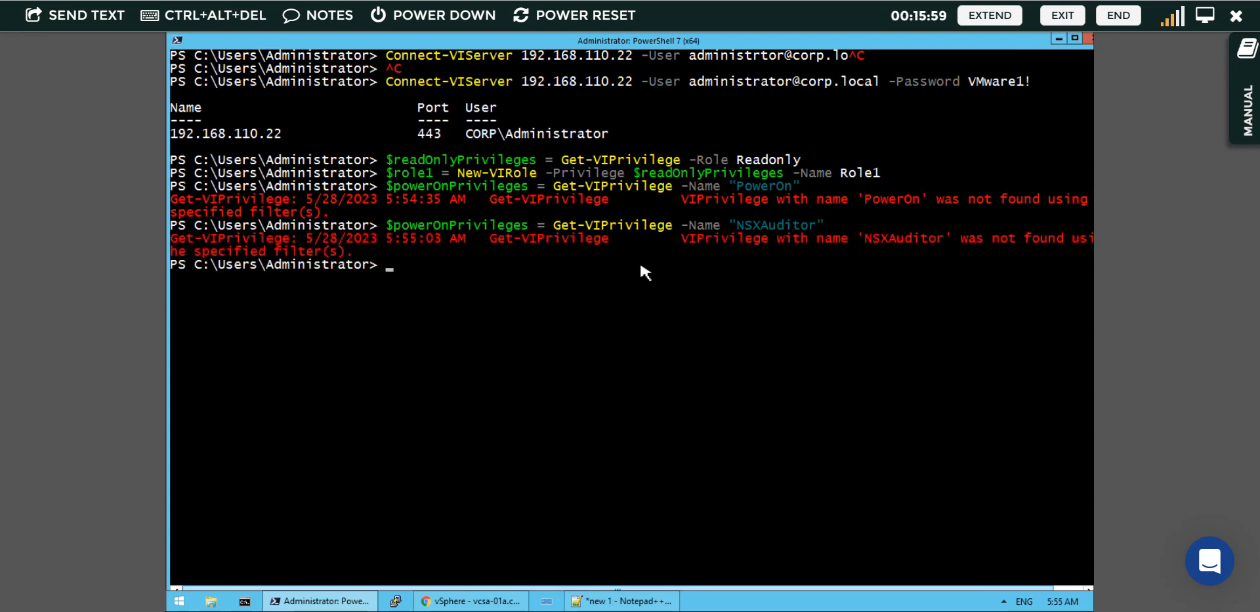
# - Cut the recalled command down to $powerOnPrivileges and run it to display the variable's contents
pyautogui.press('Up')
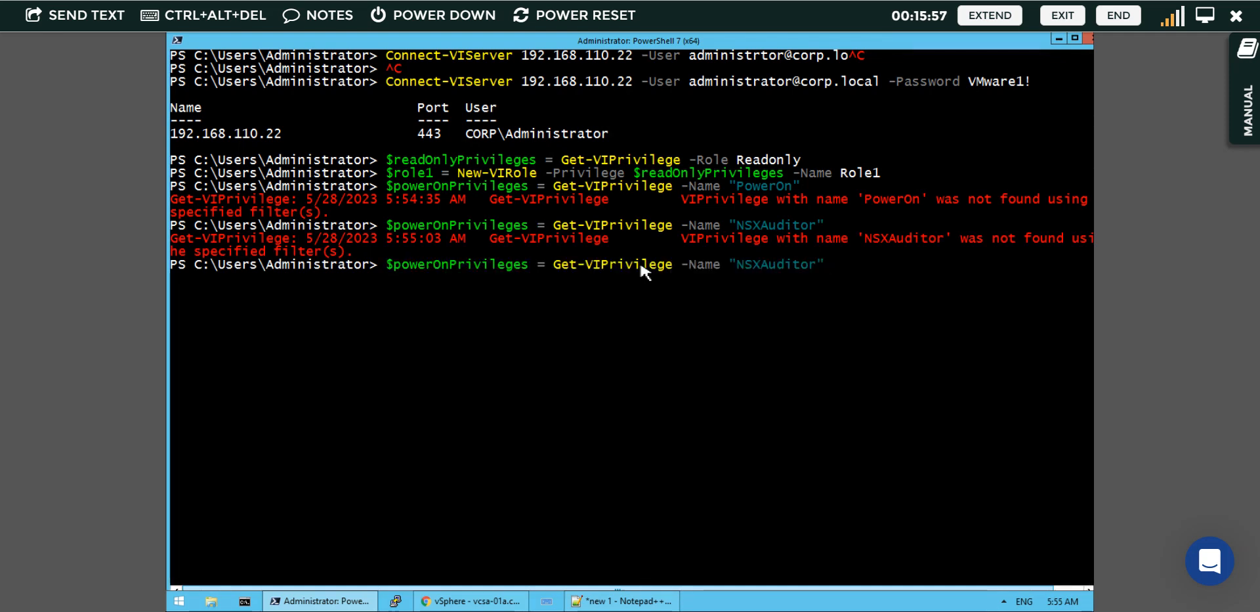
pyautogui.press('BackSpace')
pyautogui.press('BackSpace')
pyautogui.press('BackSpace')
pyautogui.press('BackSpace')
pyautogui.press('BackSpace')
pyautogui.press('BackSpace')
pyautogui.press('BackSpace')
pyautogui.press('BackSpace')
pyautogui.press('BackSpace')
pyautogui.press('BackSpace')
pyautogui.press('BackSpace')
pyautogui.press('BackSpace')
pyautogui.press('BackSpace')
pyautogui.press('BackSpace')
pyautogui.press('BackSpace')
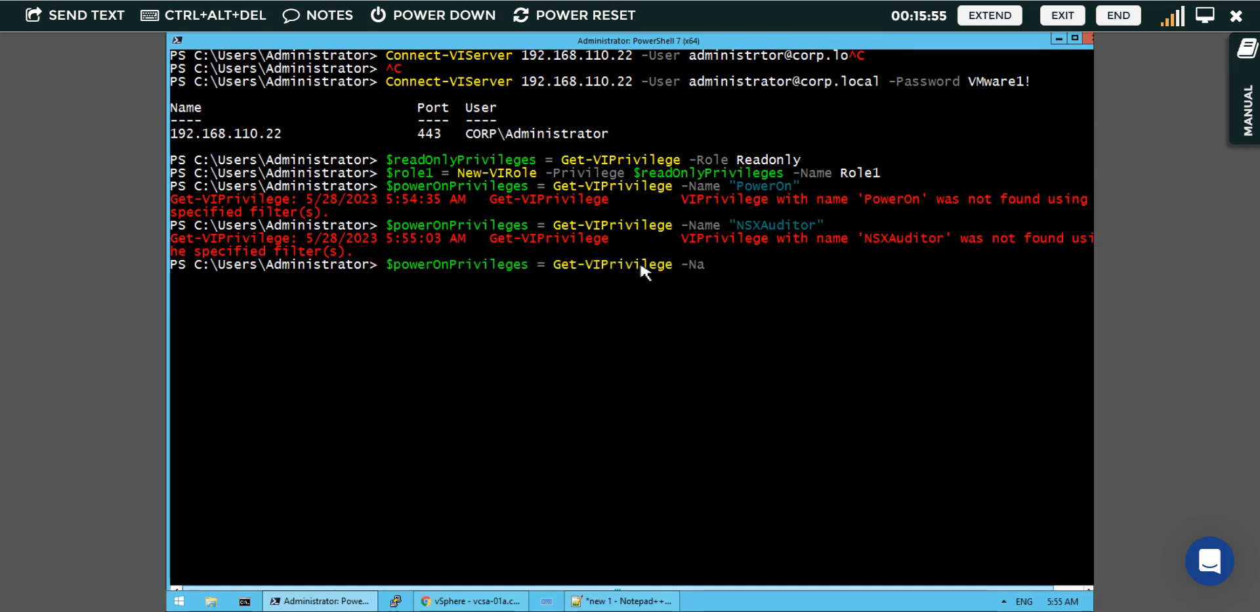
pyautogui.press('BackSpace')
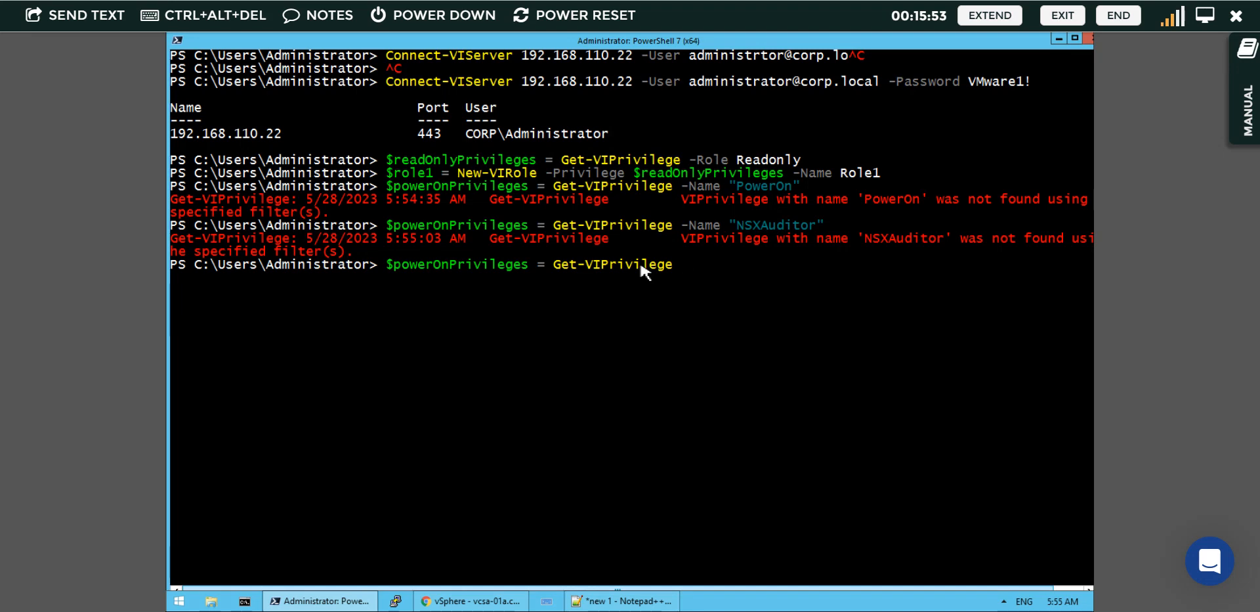
pyautogui.press('Left')
pyautogui.press('Left')
pyautogui.press('Left')
pyautogui.press('Left')
pyautogui.press('Left')
pyautogui.press('Left')
pyautogui.press('Left')
pyautogui.press('Left')
pyautogui.press('Left')
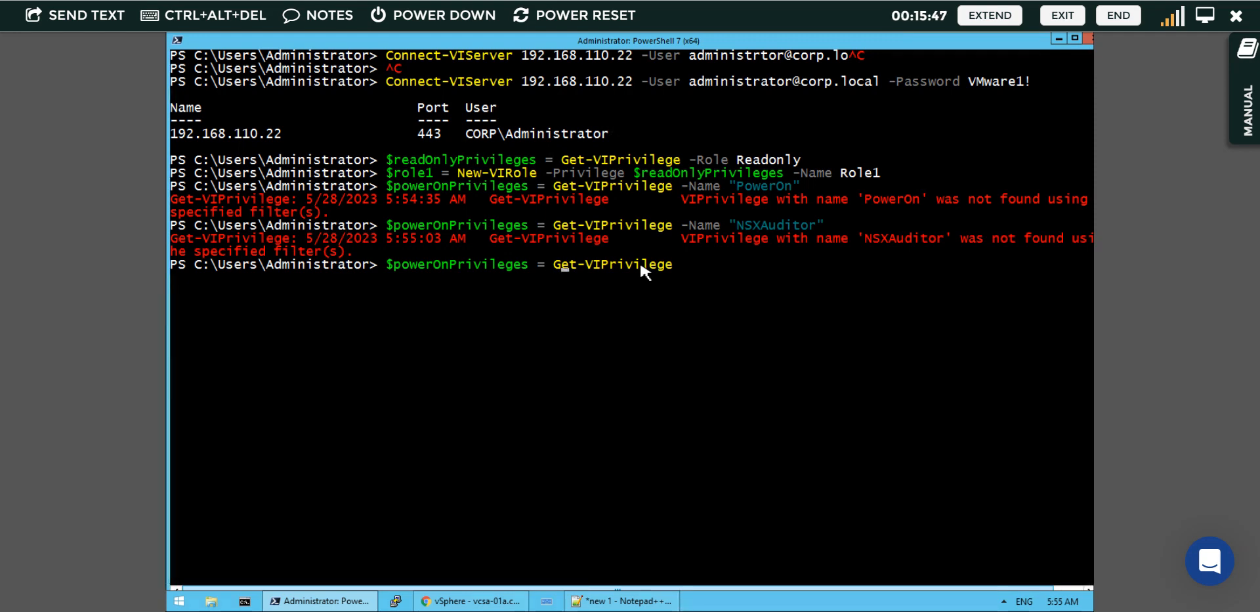
pyautogui.press('Right')
pyautogui.press('Right')
pyautogui.press('Right')
pyautogui.press('Right')
pyautogui.press('Right')
pyautogui.press('Right')
pyautogui.press('Right')
pyautogui.press('Right')
pyautogui.press('Right')
pyautogui.press('Right')
pyautogui.press('Right')
pyautogui.press('Right')
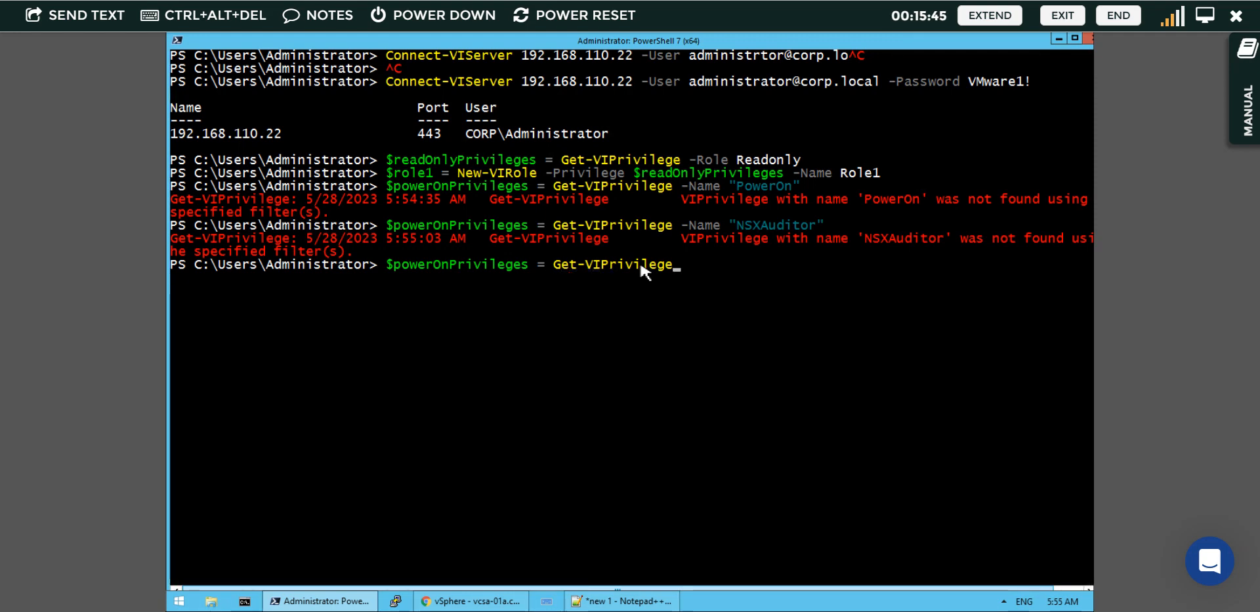
pyautogui.press('BackSpace')
pyautogui.press('BackSpace')
pyautogui.press('BackSpace')
pyautogui.press('BackSpace')
pyautogui.press('BackSpace')
pyautogui.press('BackSpace')
pyautogui.press('BackSpace')
pyautogui.press('BackSpace')
pyautogui.press('BackSpace')
pyautogui.press('BackSpace')
pyautogui.press('BackSpace')
pyautogui.press('BackSpace')
pyautogui.press('BackSpace')
pyautogui.press('BackSpace')
pyautogui.press('BackSpace')
pyautogui.press('BackSpace')
pyautogui.press('BackSpace')
pyautogui.press('BackSpace')
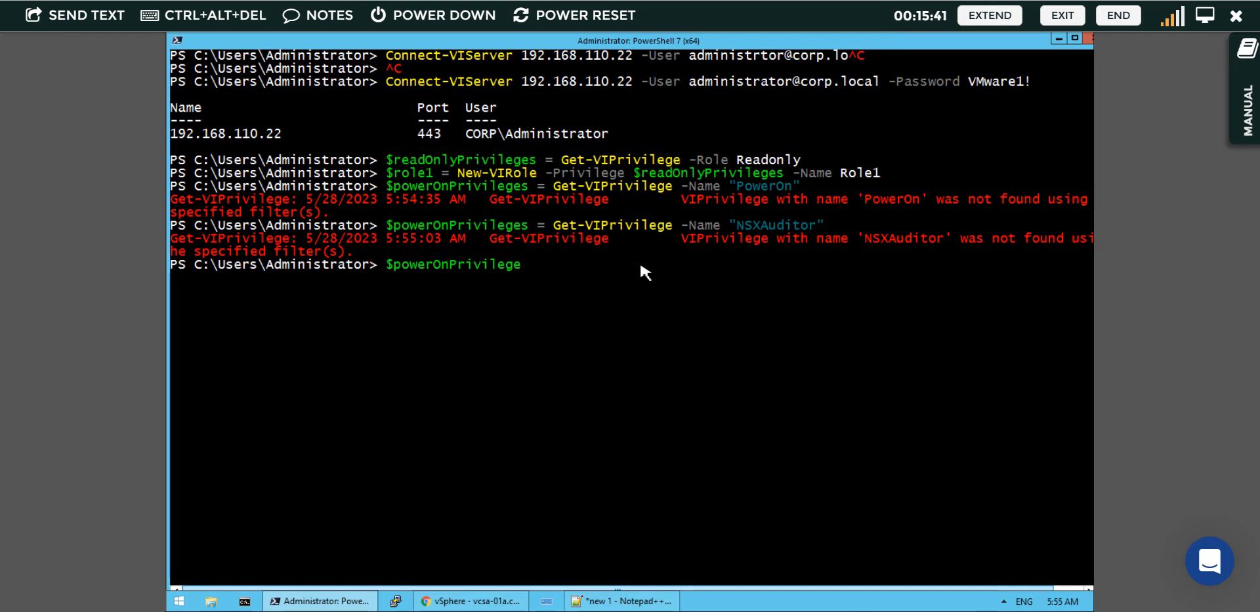
pyautogui.press('Return')
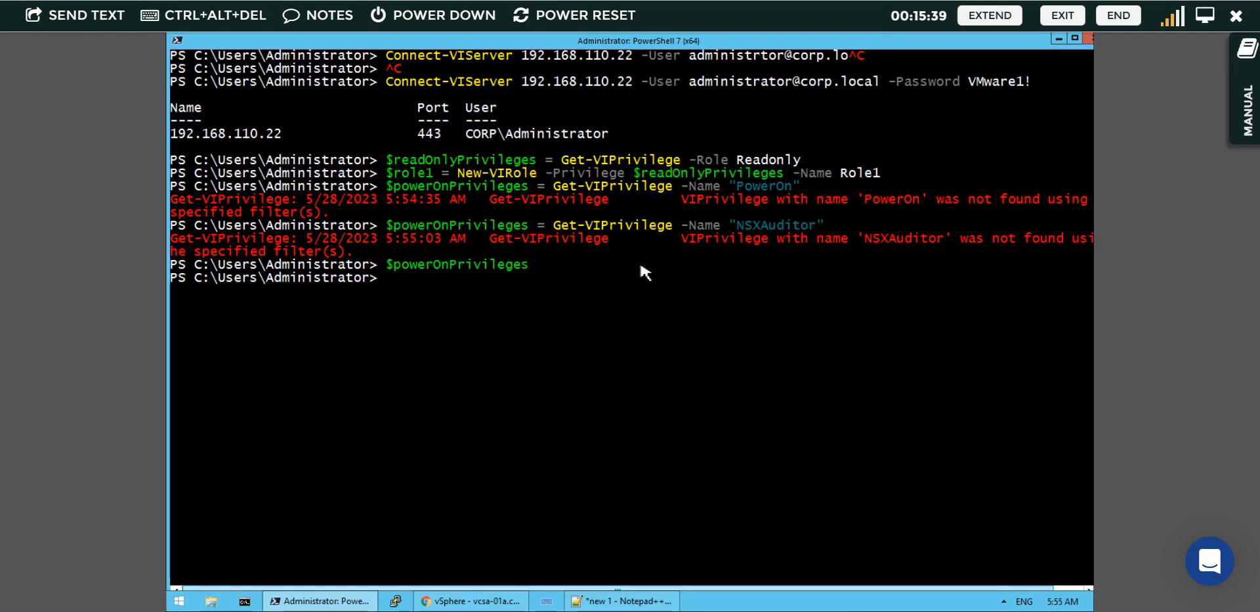
# - Try to display the variable's contents by running $powerOnPrivileges -List, and clear the recalled command from the prompt
pyautogui.press('Up')
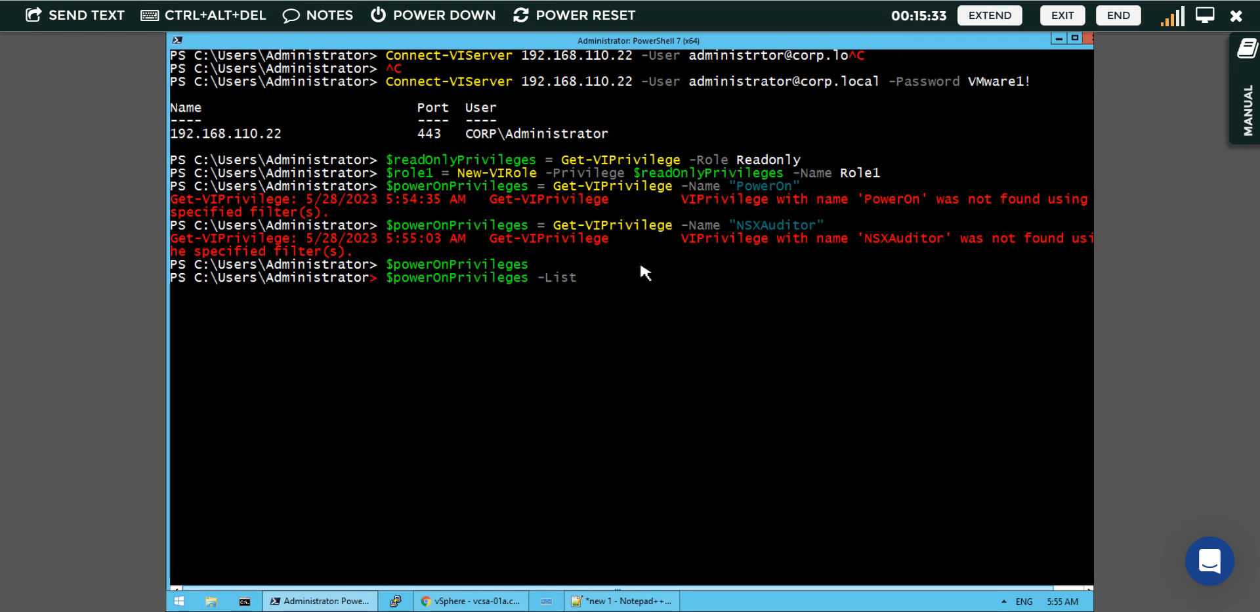
pyautogui.press('Return')
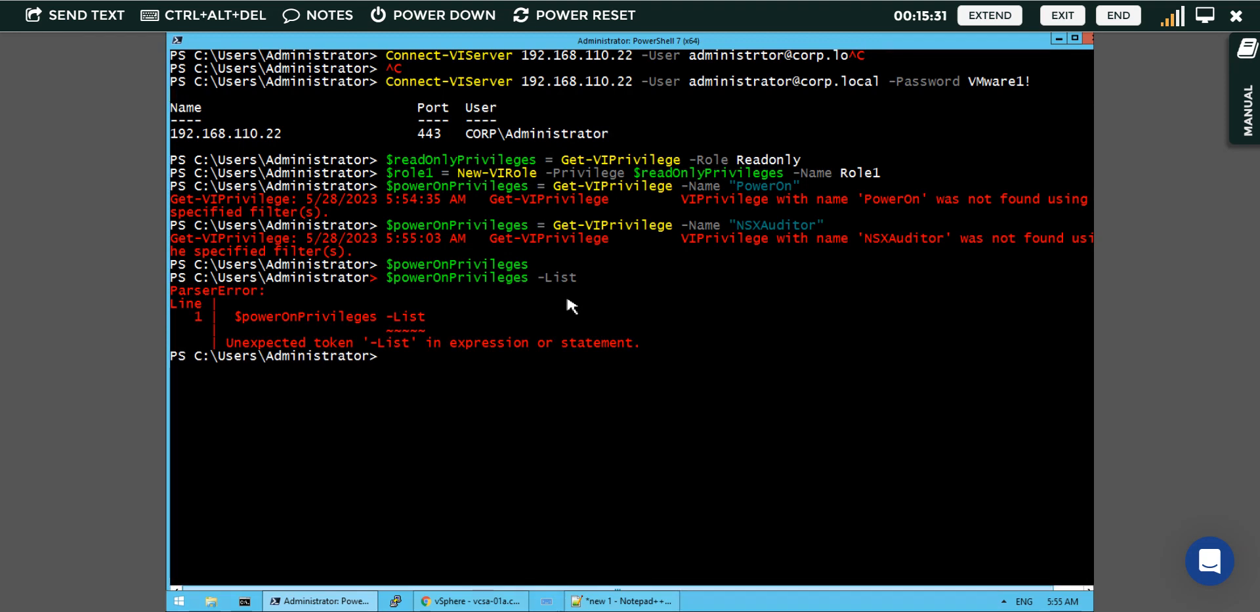
pyautogui.press('Up')
pyautogui.press('BackSpace')
pyautogui.press('BackSpace')
pyautogui.press('BackSpace')
pyautogui.press('BackSpace')
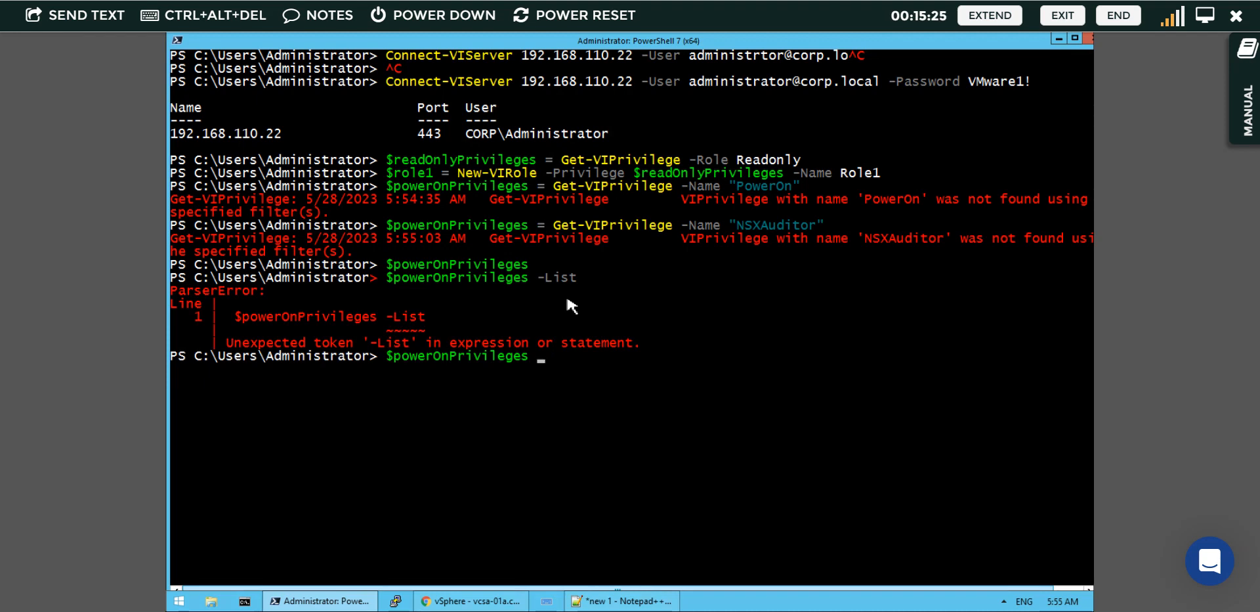
pyautogui.press('BackSpace')
pyautogui.press('BackSpace')
pyautogui.press('BackSpace')
pyautogui.press('BackSpace')
pyautogui.press('BackSpace')
pyautogui.press('BackSpace')
pyautogui.press('BackSpace')
pyautogui.press('BackSpace')
pyautogui.press('BackSpace')
pyautogui.press('BackSpace')
pyautogui.press('BackSpace')
pyautogui.press('BackSpace')
pyautogui.press('BackSpace')
pyautogui.press('BackSpace')
pyautogui.press('BackSpace')
pyautogui.press('BackSpace')
pyautogui.press('BackSpace')
pyautogui.press('BackSpace')
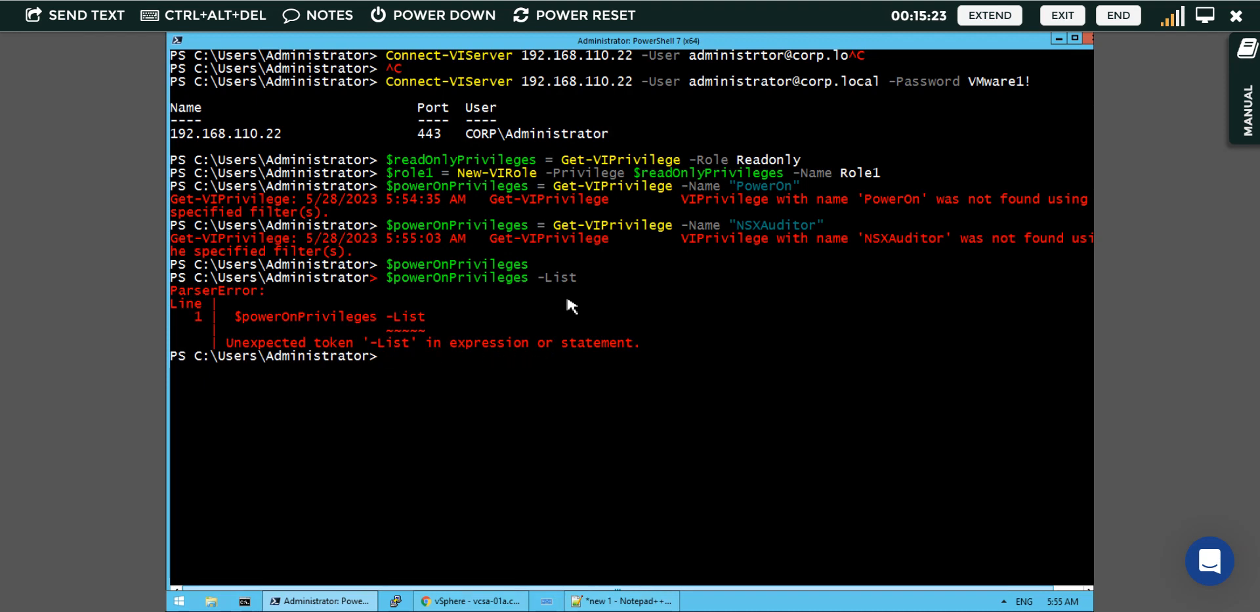
pyautogui.press('Up')
pyautogui.press('Up')
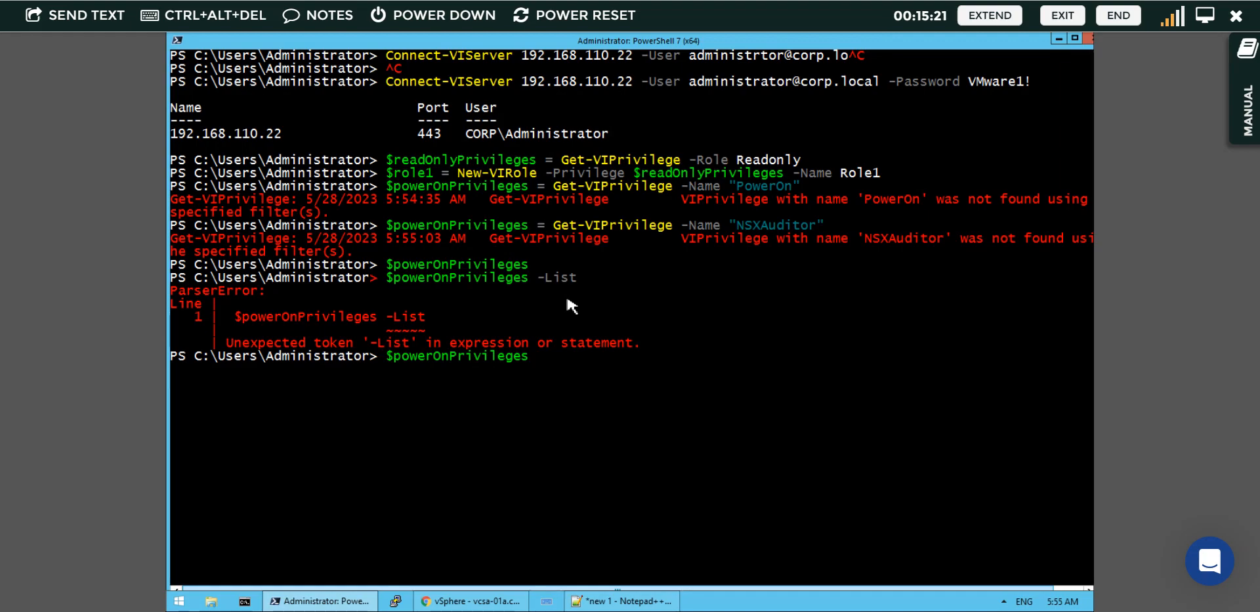
pyautogui.press('Up')
# - Copy the $role1 = Set-VIRole command from the Word procedure into Notepad++ below the $powerOnPrivileges line
pyautogui.hotkey('alt', 'Tab')
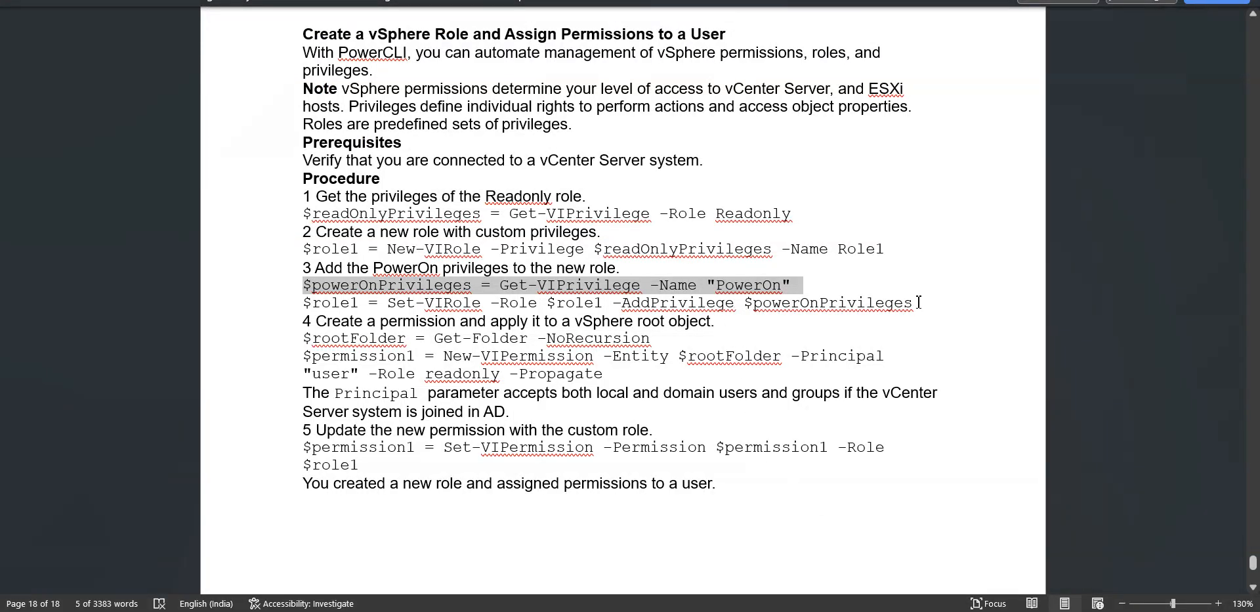
pyautogui.moveTo(919, 302); pyautogui.dragTo(287, 304)
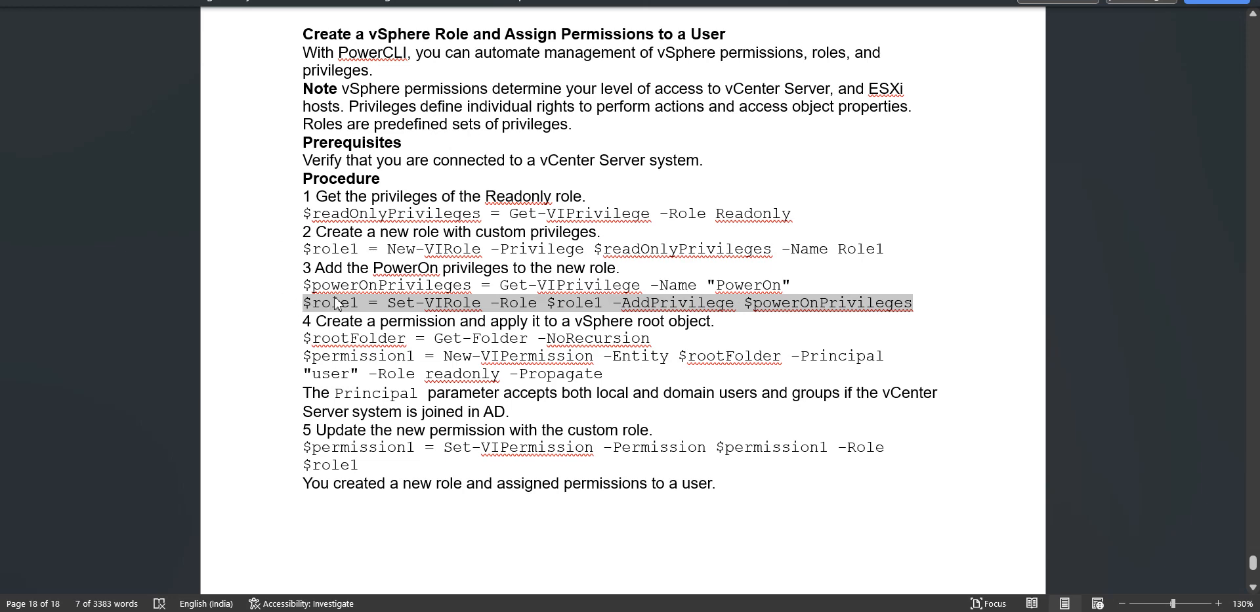
pyautogui.rightClick(336, 303)
pyautogui.click(463, 38)
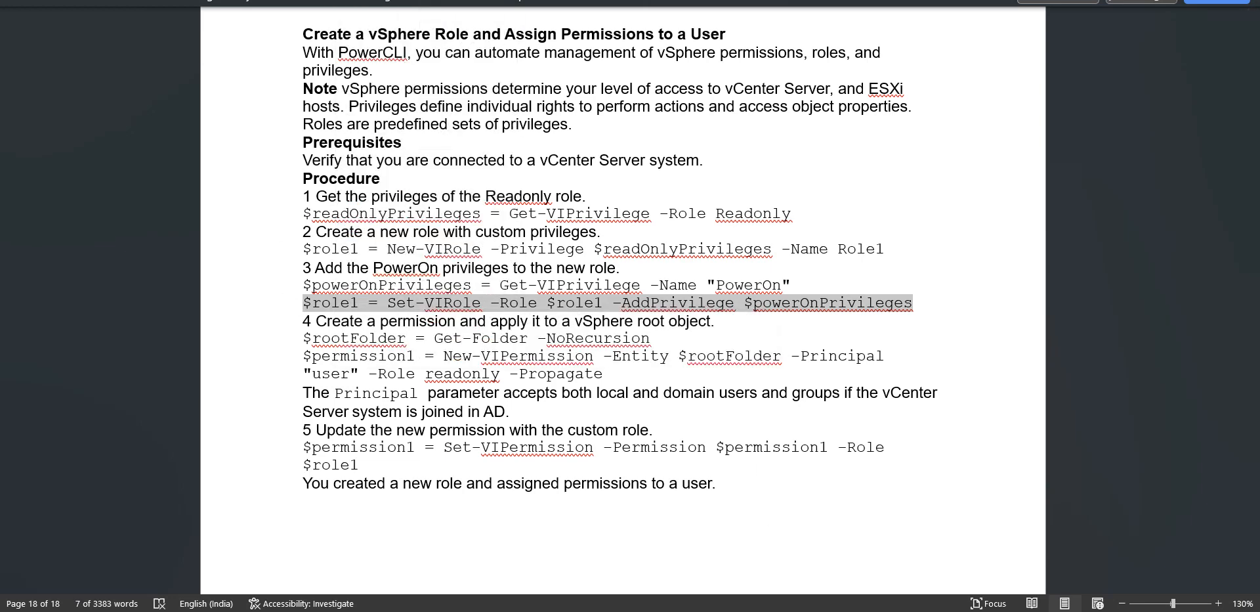
pyautogui.hotkey('alt', 'Tab')
pyautogui.click(603, 600)
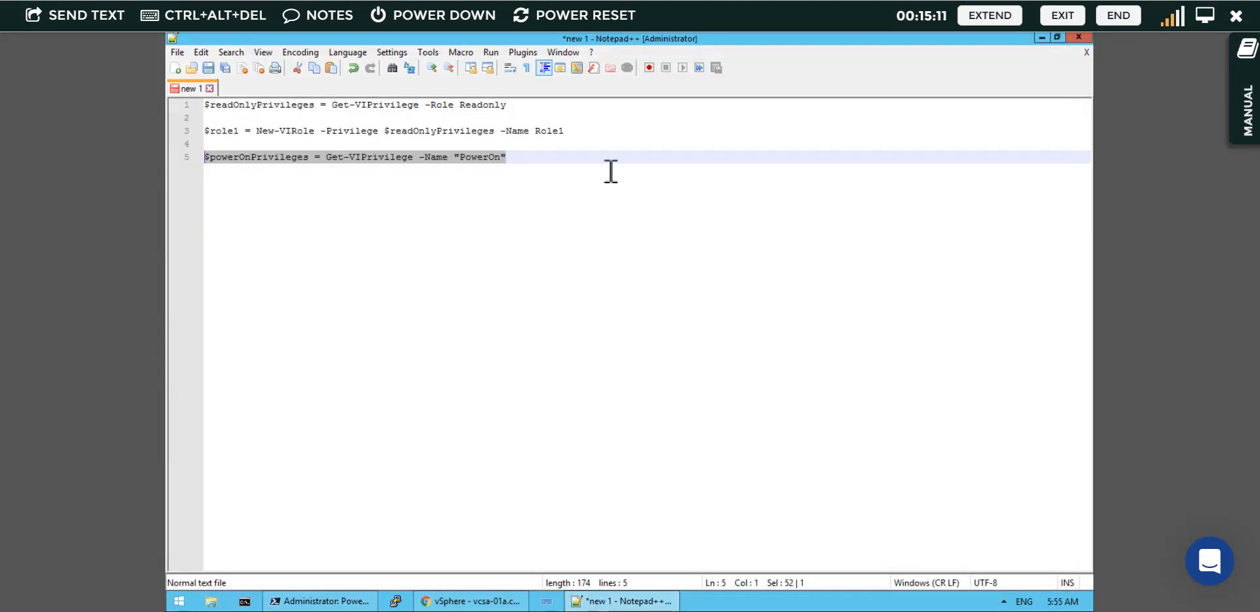
pyautogui.click(612, 171)
pyautogui.press('Return')
pyautogui.press('Return')
pyautogui.write('$rol')
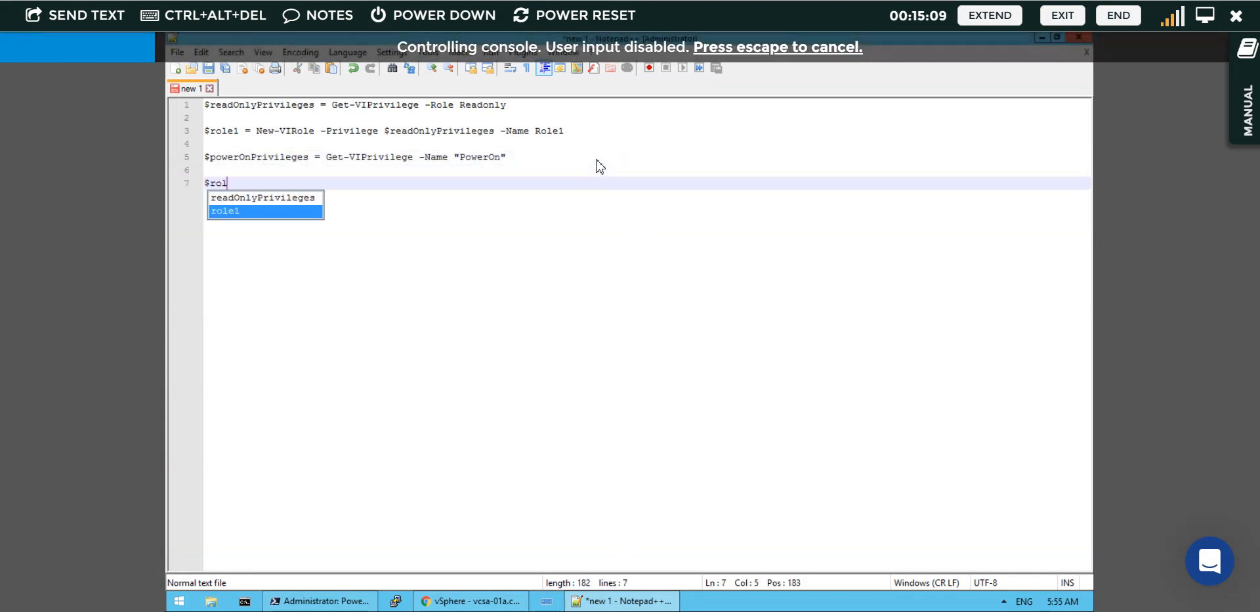
pyautogui.write('e1 = Set-VIRole Role $role1 Ad')
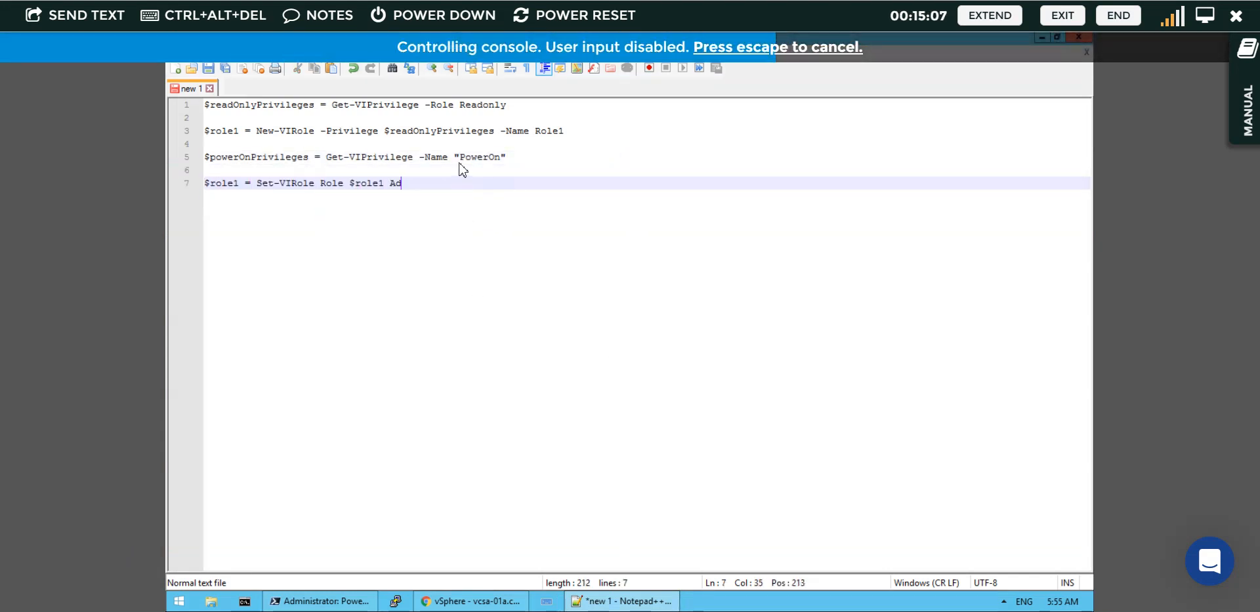
pyautogui.write('dPrivilege $powerOnPrivileges')
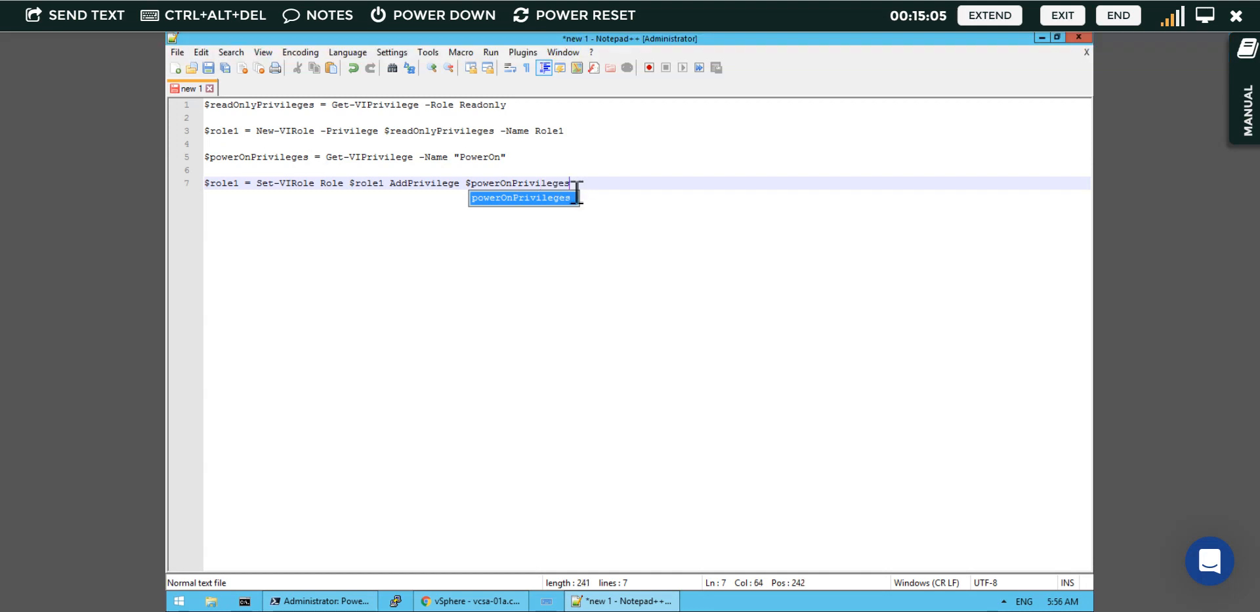
# - Copy the Set-VIRole line from Notepad++, cancel the pending PowerShell command and try to run $role1 = Set-VIRole Role $role1 AddPrivilege $powerOnPrivileges
pyautogui.keyDown('shift'); pyautogui.click(206, 192); pyautogui.keyUp('shift')
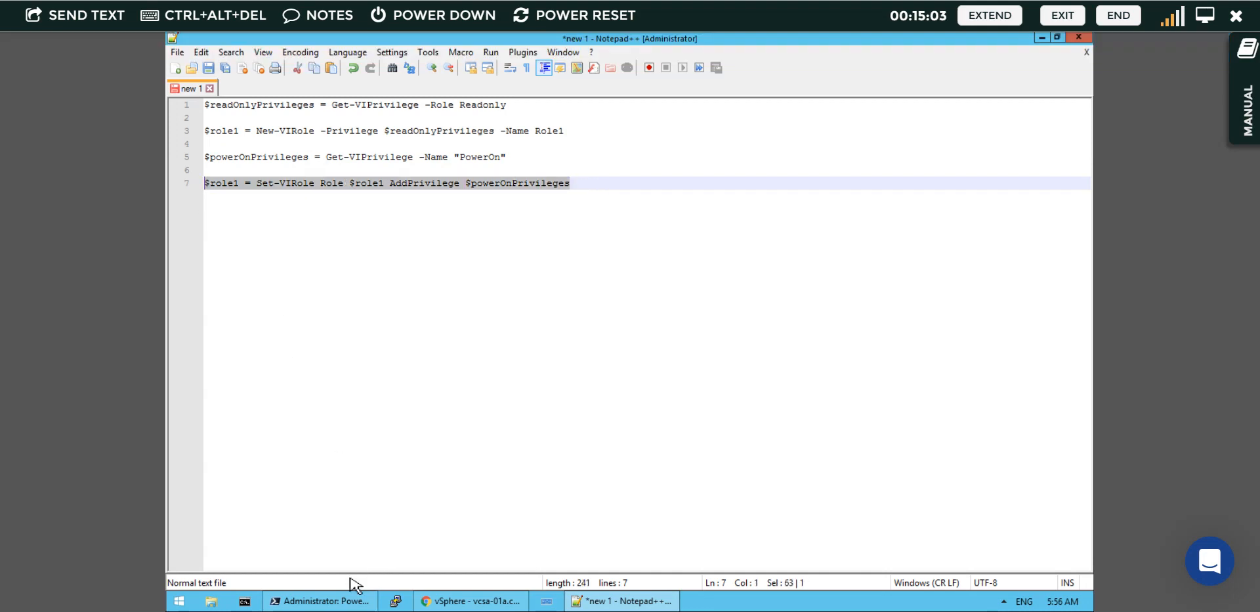
pyautogui.click(357, 600)
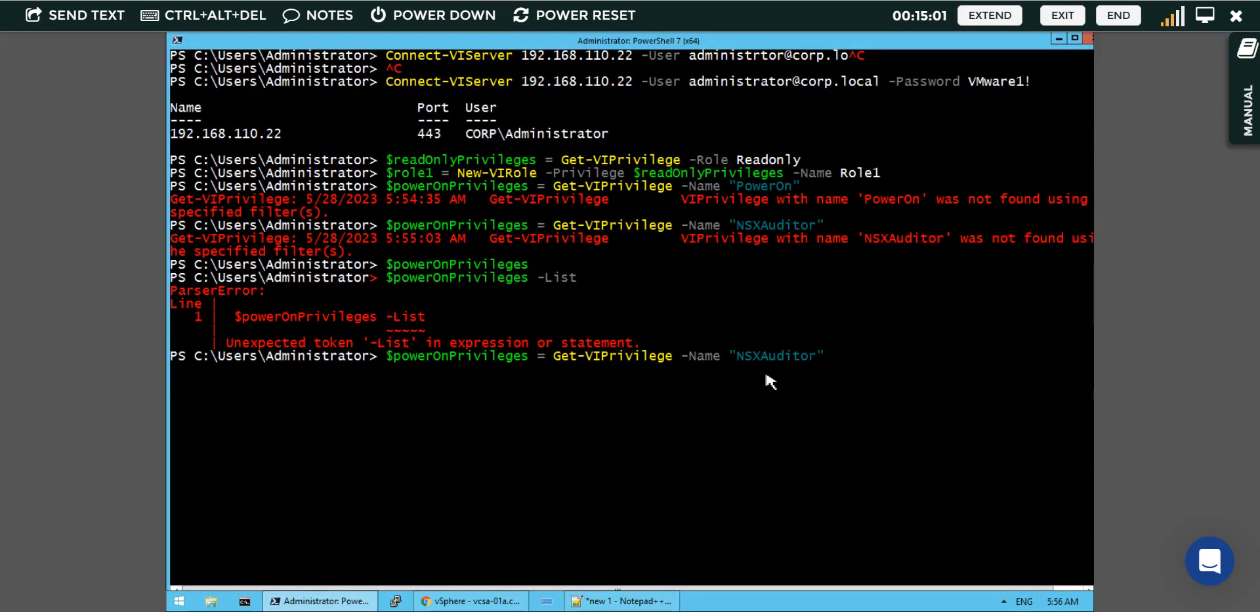
pyautogui.hotkey('ctrl', 'c')
pyautogui.rightClick(425, 382)
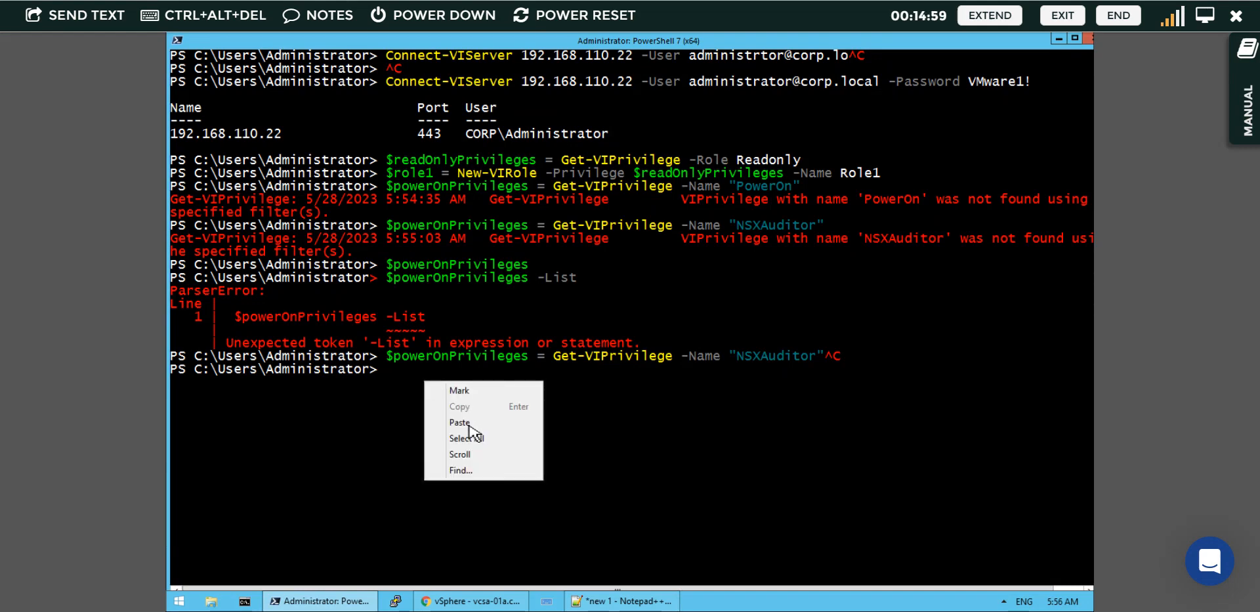
pyautogui.click(470, 426)
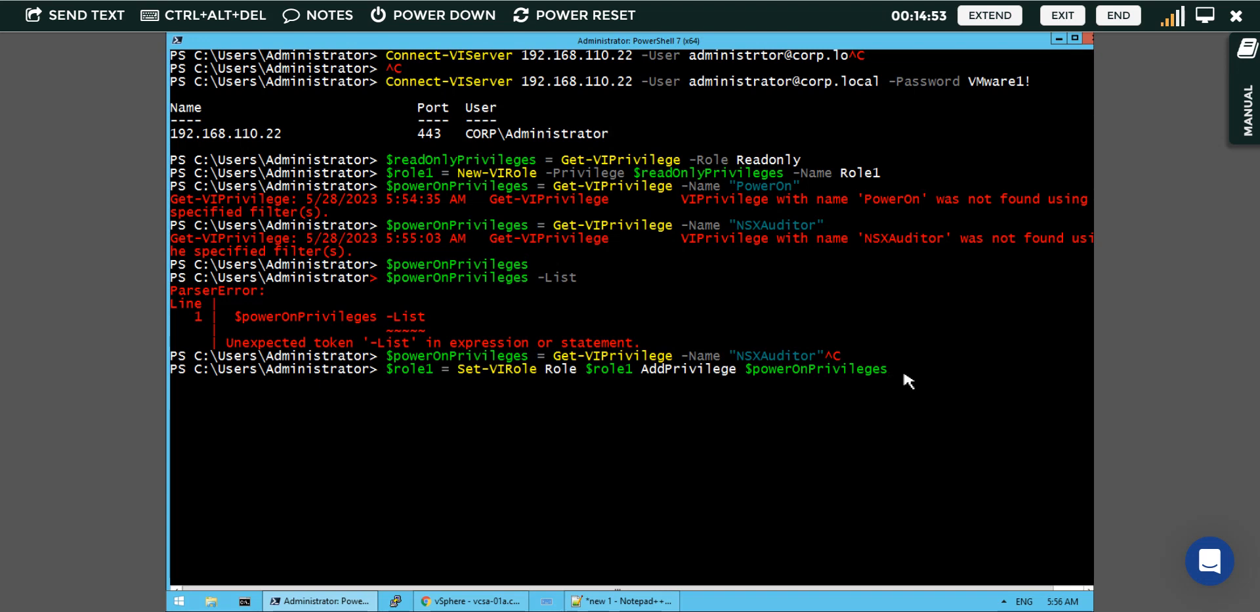
pyautogui.press('Return')
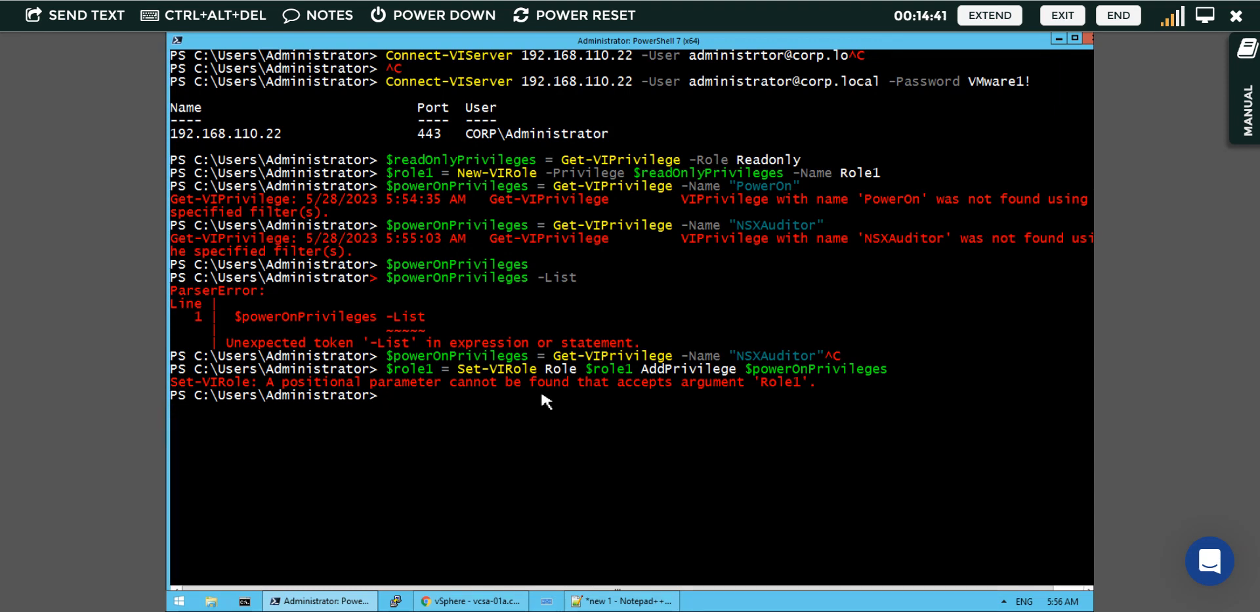
# - Recall the New-VIRole command, check the role names in the vSphere Client, and try to run it with the name NSXAuditor
pyautogui.press('Up')
pyautogui.press('Up')
pyautogui.press('Up')
pyautogui.press('Up')
pyautogui.press('Up')
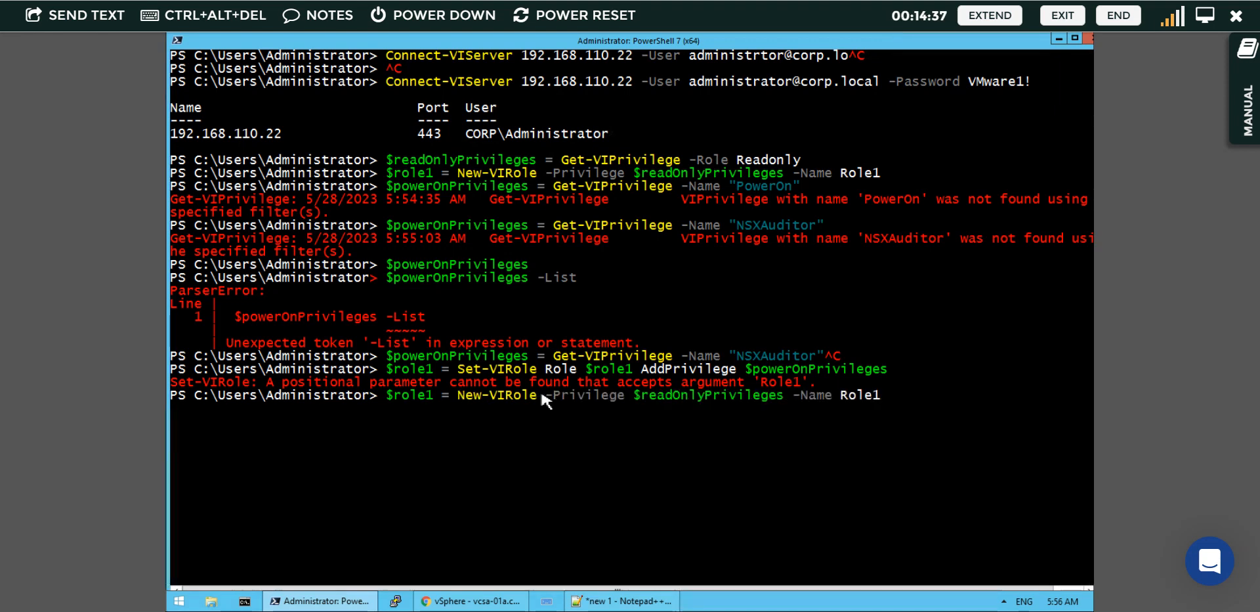
pyautogui.press('BackSpace')
pyautogui.press('BackSpace')
pyautogui.press('BackSpace')
pyautogui.press('BackSpace')
pyautogui.press('BackSpace')
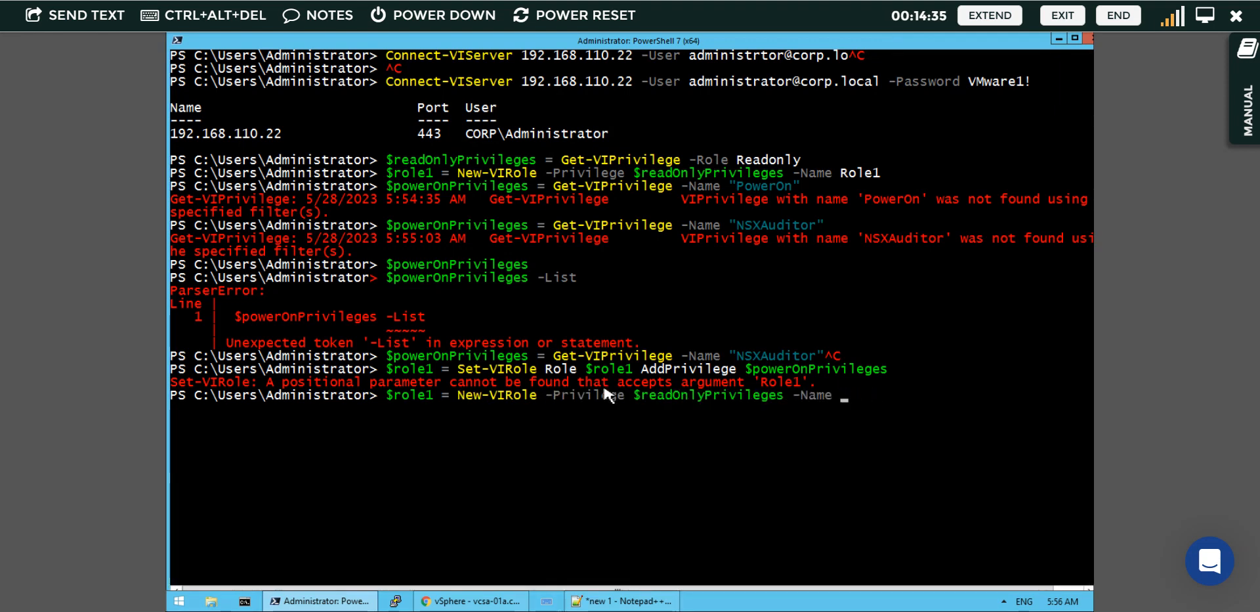
pyautogui.click(489, 601)
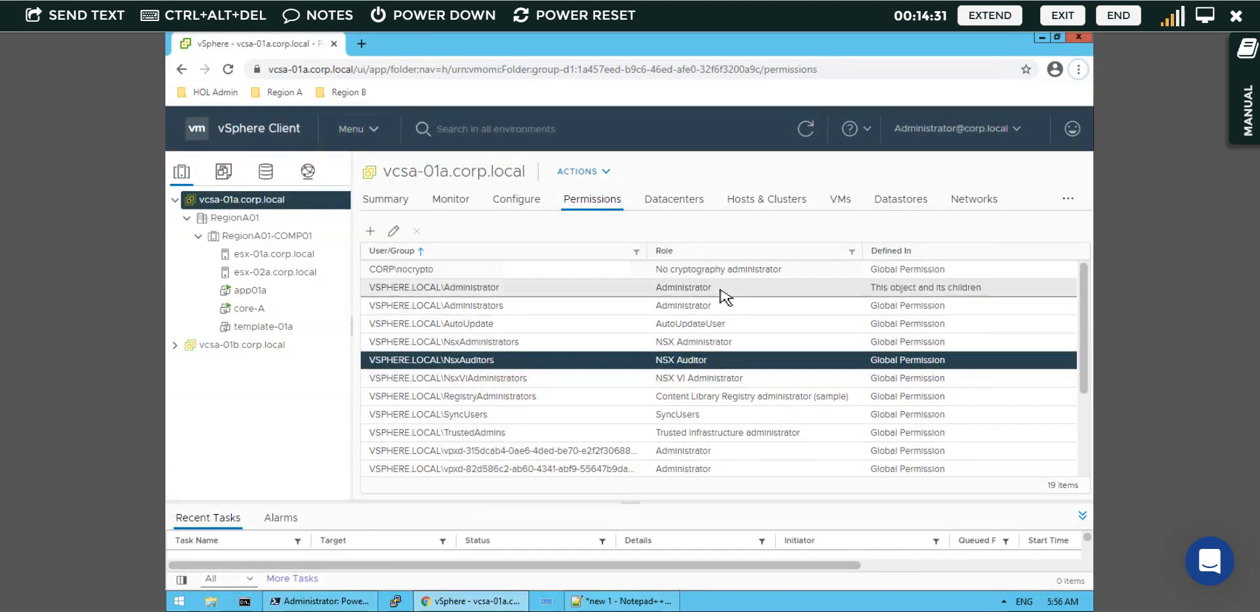
pyautogui.click(366, 603)
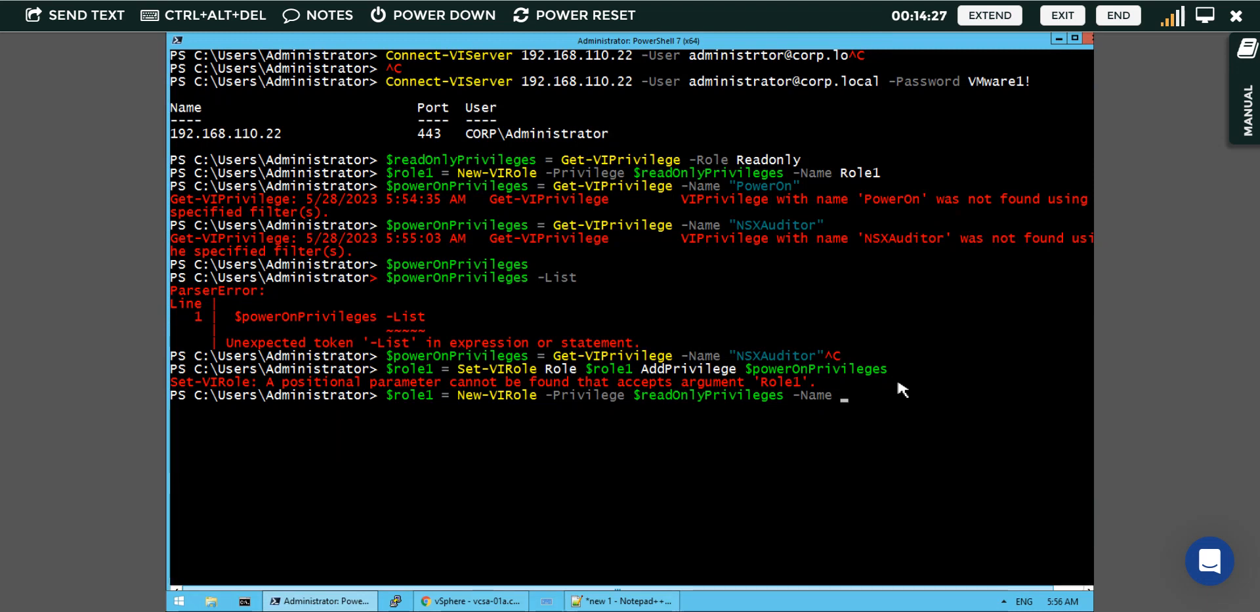
pyautogui.write('NSXAu')
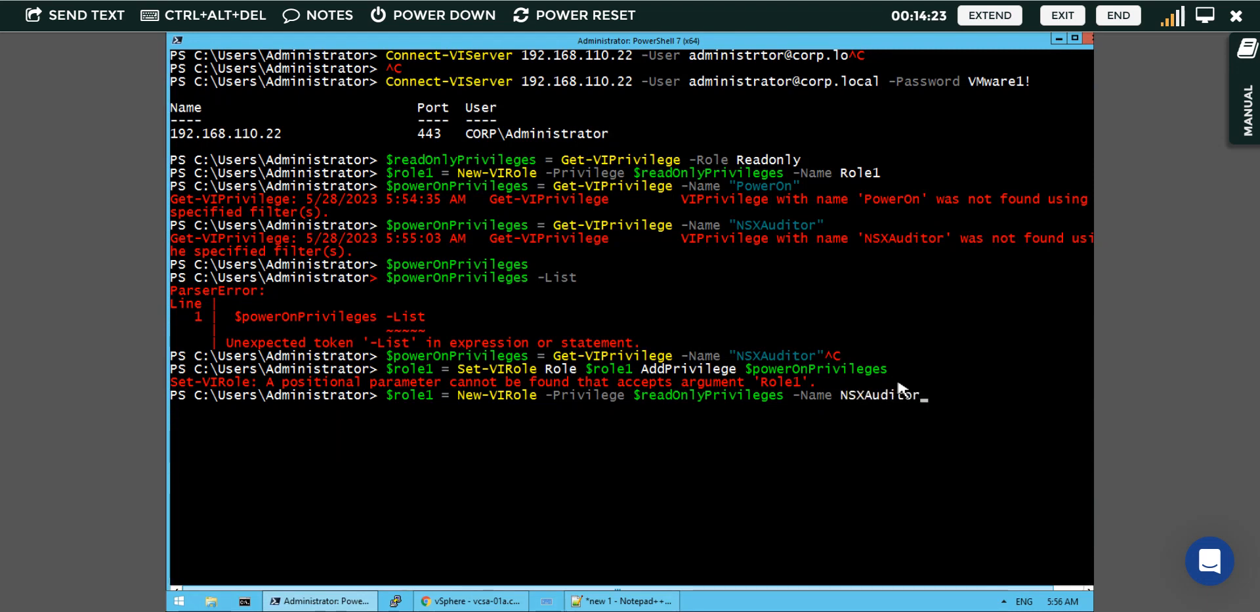
pyautogui.write('ditor')
pyautogui.press('Return')
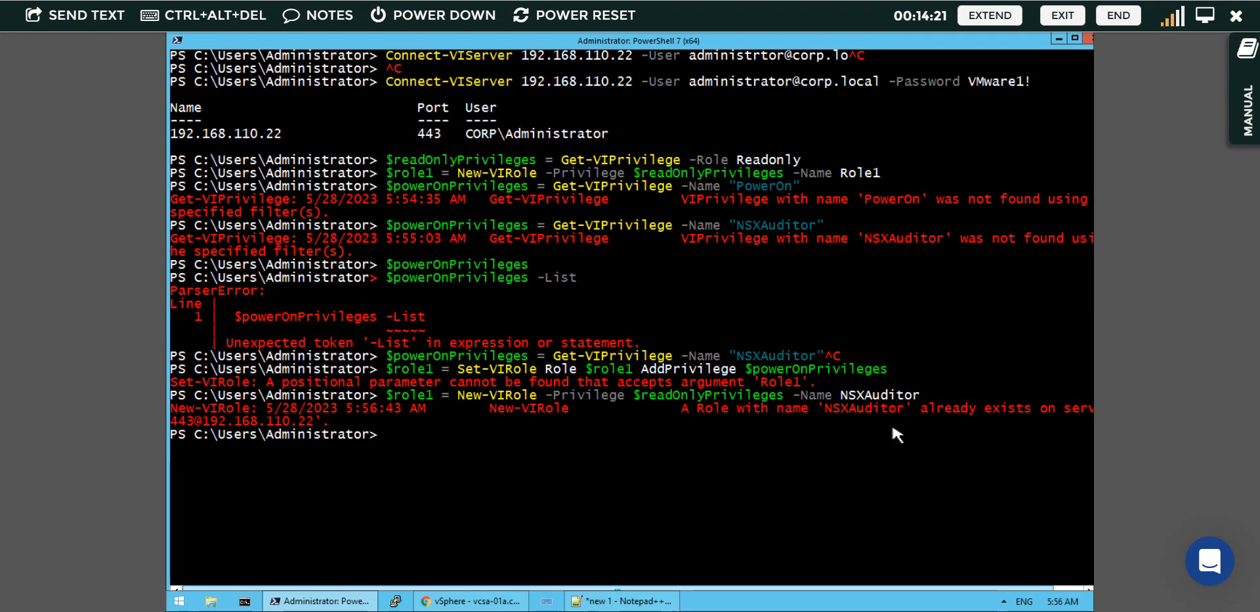
pyautogui.press('Up')
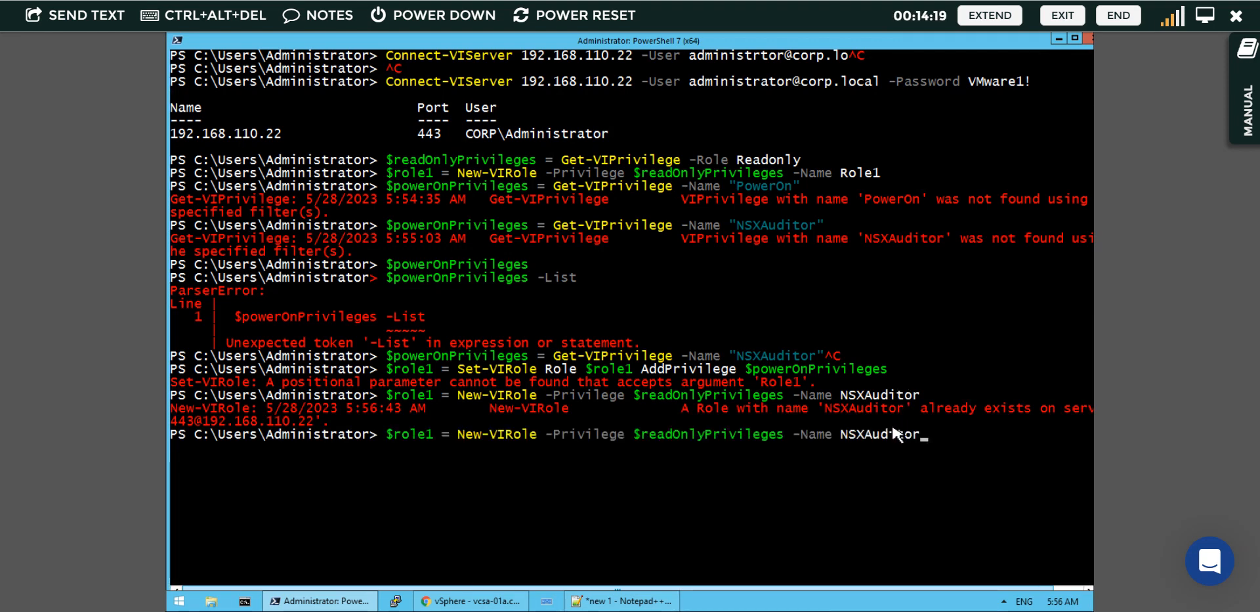
pyautogui.press('BackSpace')
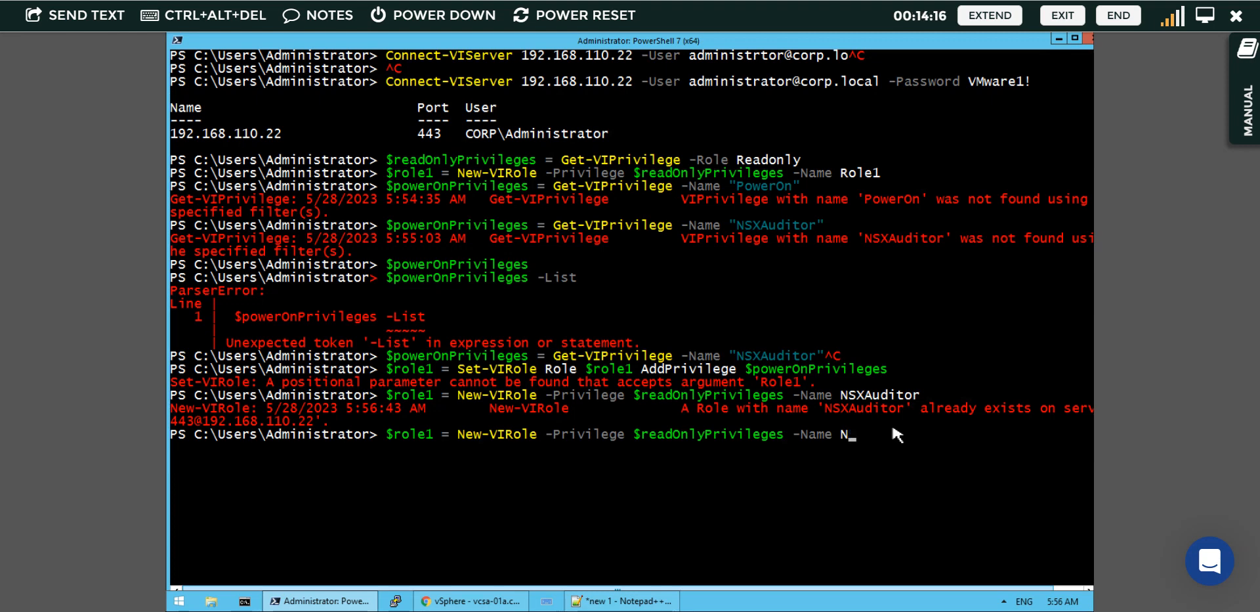
pyautogui.press('BackSpace')
pyautogui.press('BackSpace')
pyautogui.press('BackSpace')
pyautogui.press('BackSpace')
pyautogui.press('BackSpace')
pyautogui.press('BackSpace')
pyautogui.press('BackSpace')
pyautogui.press('BackSpace')
pyautogui.press('BackSpace')
pyautogui.press('BackSpace')
pyautogui.press('BackSpace')
pyautogui.press('BackSpace')
pyautogui.press('BackSpace')
pyautogui.press('BackSpace')
pyautogui.press('BackSpace')
pyautogui.press('BackSpace')
pyautogui.press('BackSpace')
pyautogui.press('BackSpace')
pyautogui.press('BackSpace')
pyautogui.press('BackSpace')
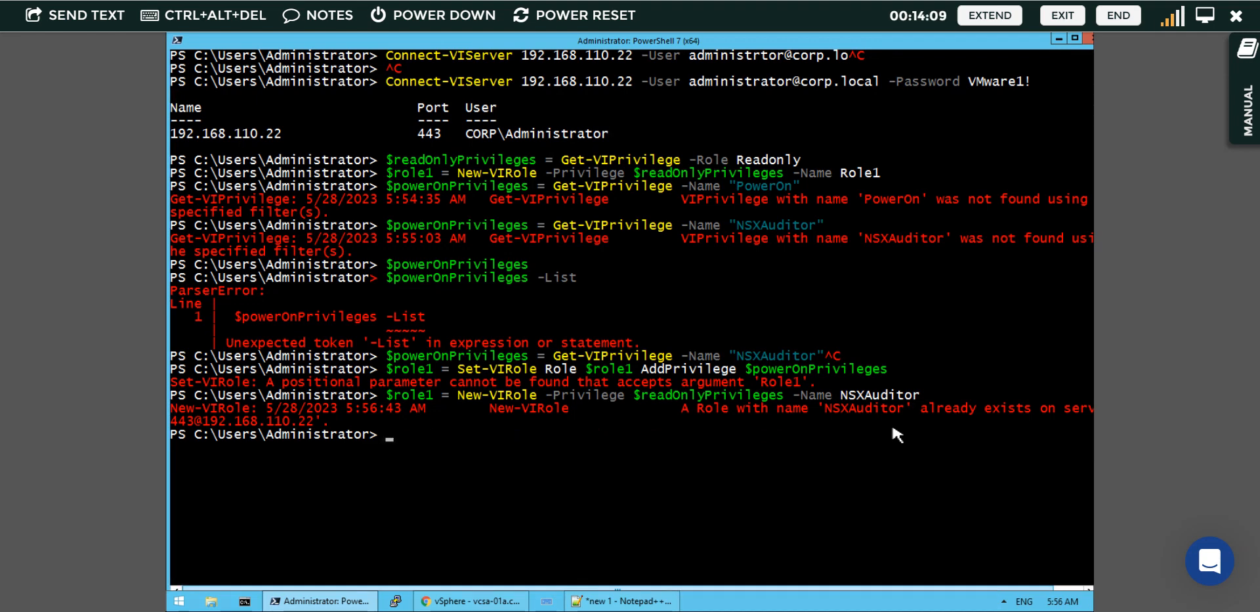
# - Copy the $rootFolder and $permission1 commands of procedure step 4 from Word into Notepad++ below the Set-VIRole line
pyautogui.hotkey('alt', 'Tab')
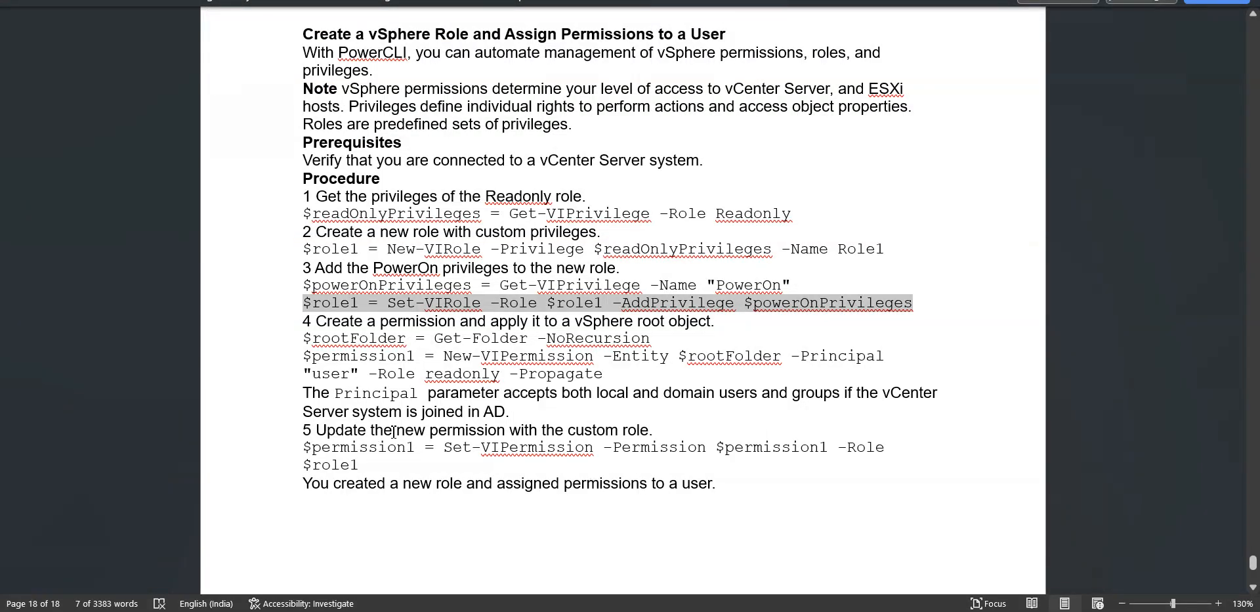
pyautogui.click(298, 336)
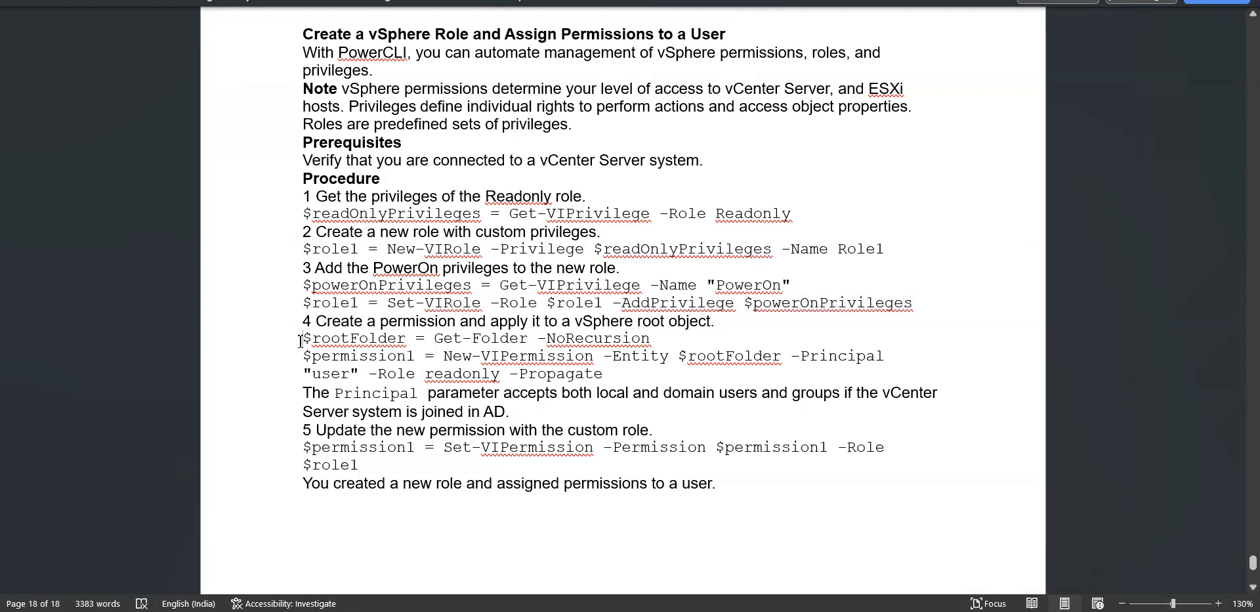
pyautogui.moveTo(298, 335); pyautogui.dragTo(632, 372)
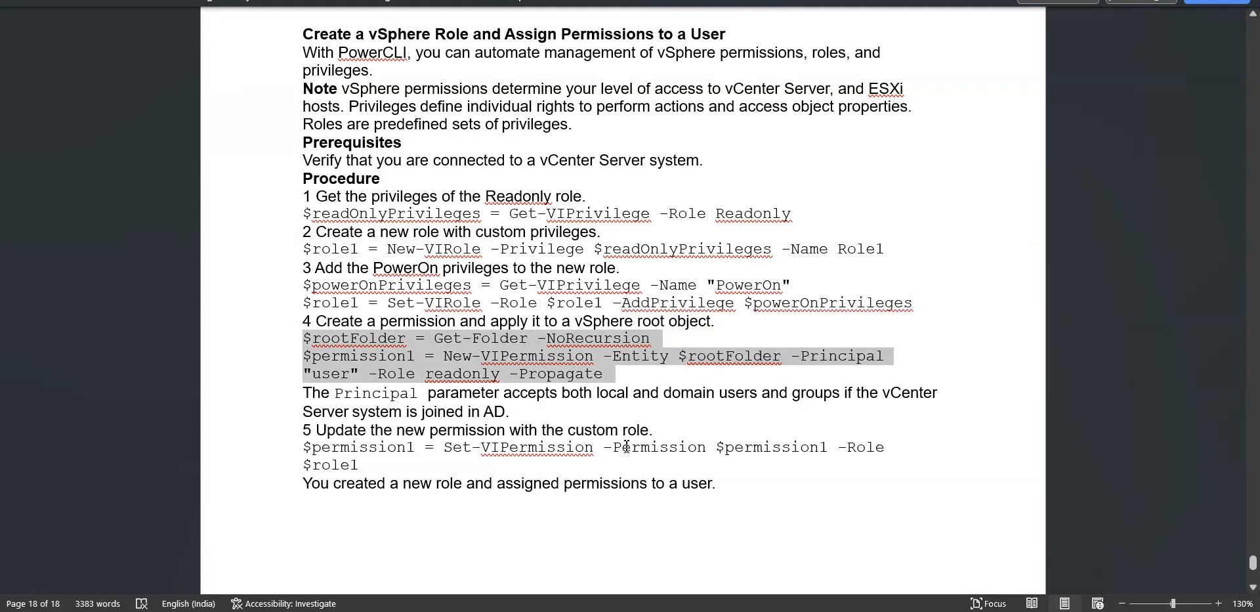
pyautogui.hotkey('alt', 'Tab')
pyautogui.click(611, 601)
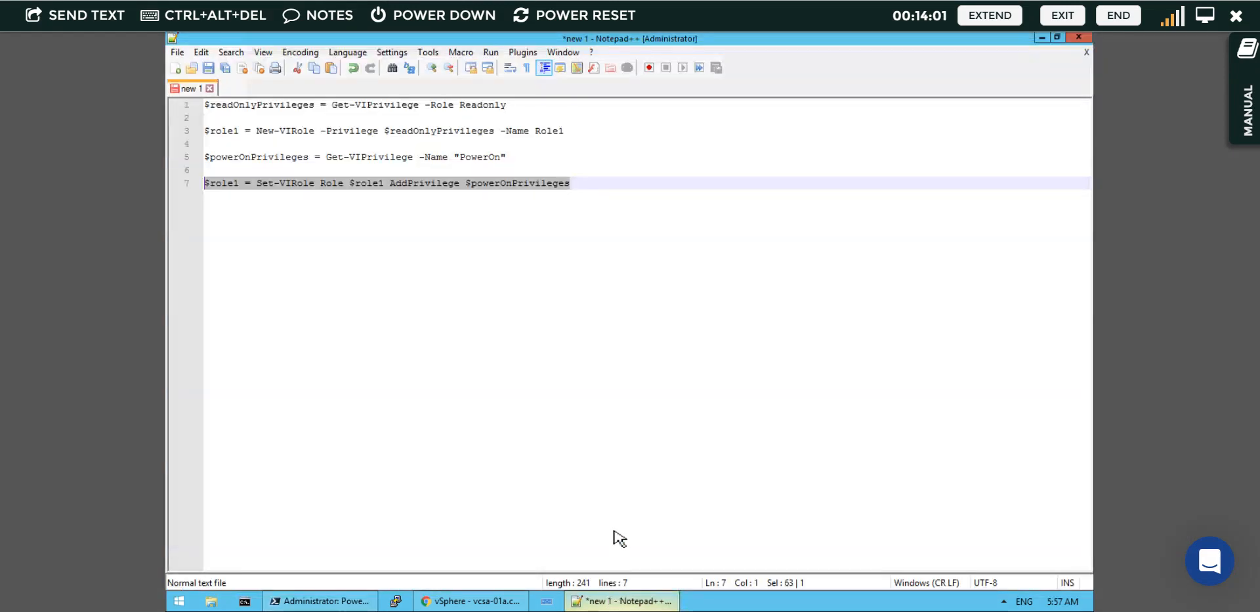
pyautogui.click(602, 196)
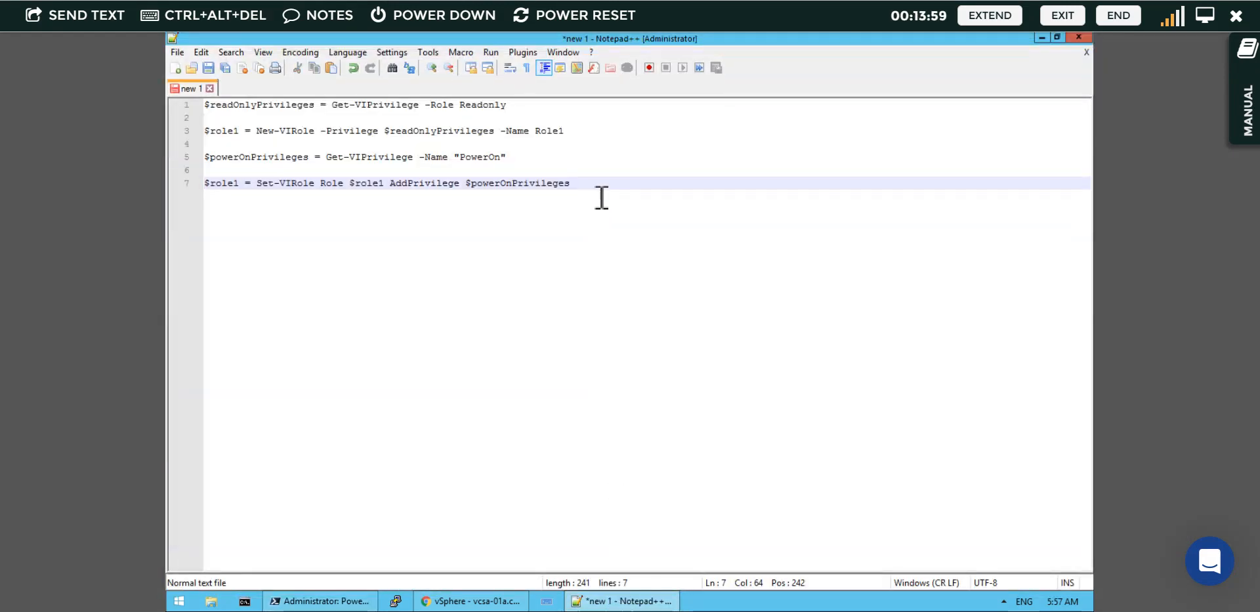
pyautogui.press('Return')
pyautogui.press('Return')
pyautogui.write('$rootFolder -Principal "user" -Role readonly -Propaga')
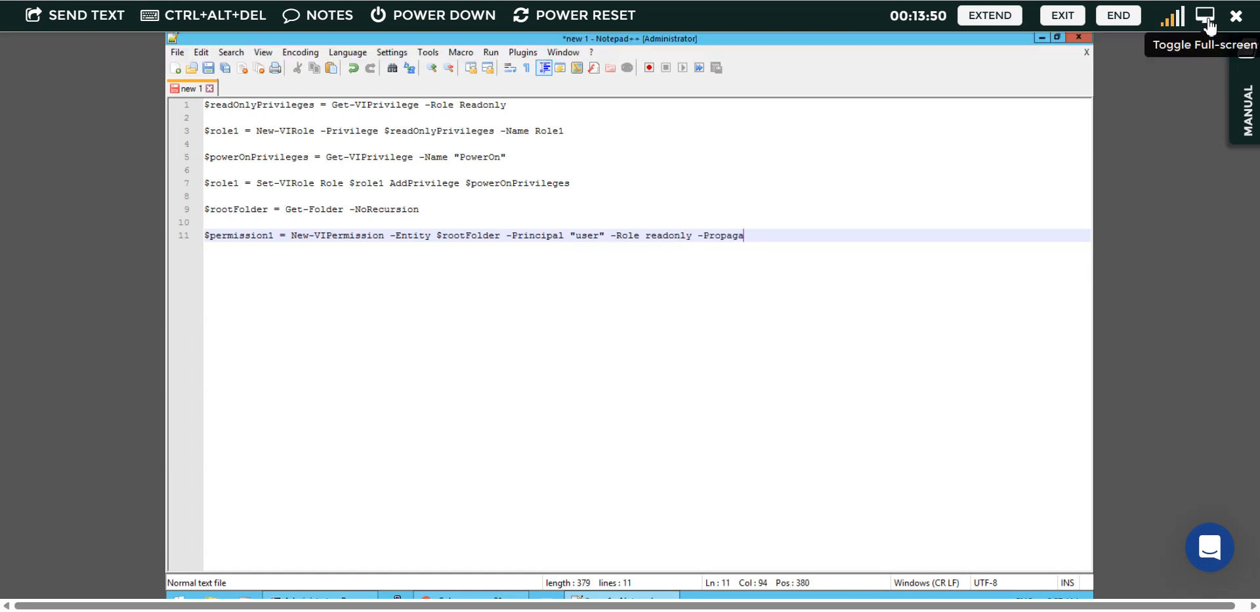
# - Copy the $rootFolder = Get-Folder -NoRecursion line in Notepad++, checking it against step 4 of the Word procedure
pyautogui.click(1205, 15)
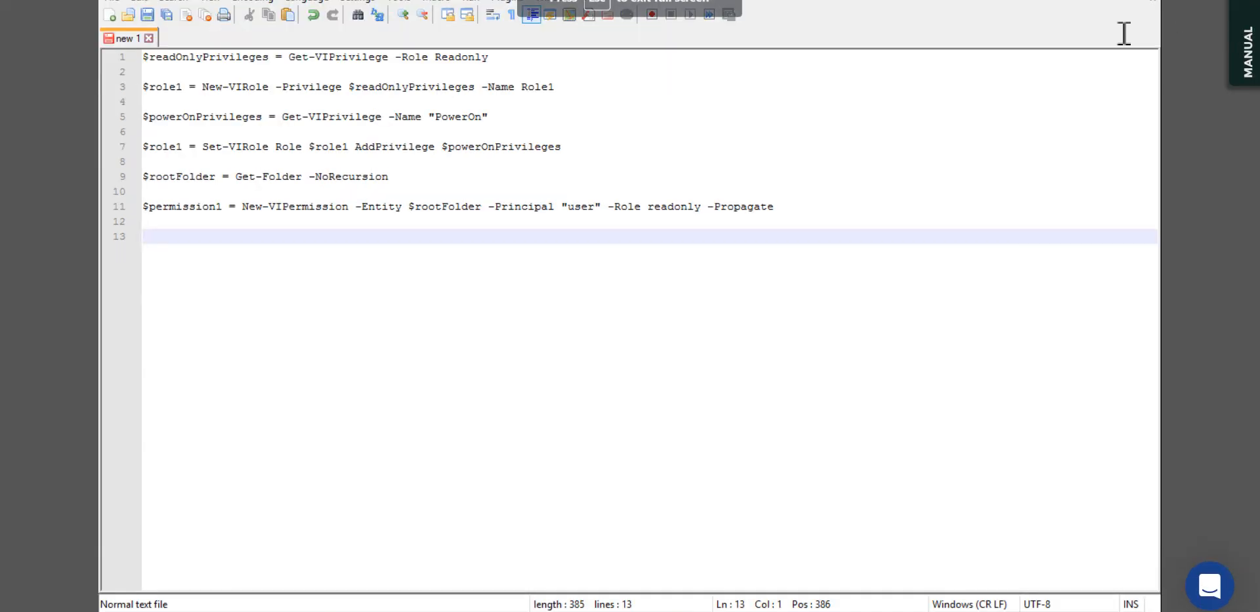
pyautogui.click(792, 215)
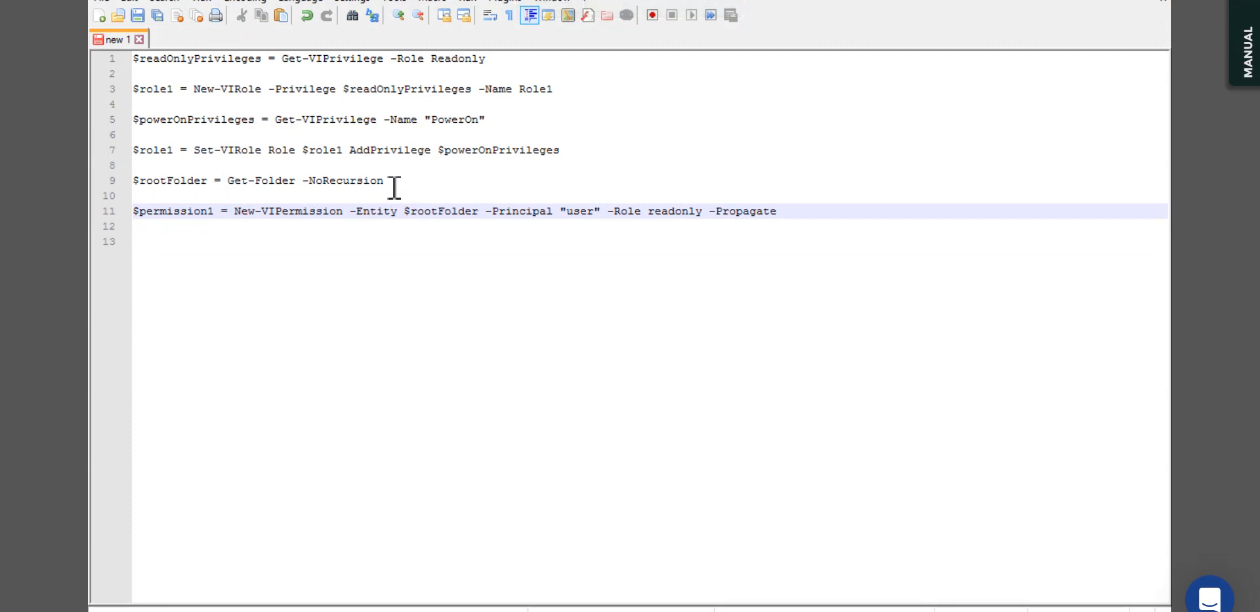
pyautogui.moveTo(394, 187); pyautogui.dragTo(135, 188)
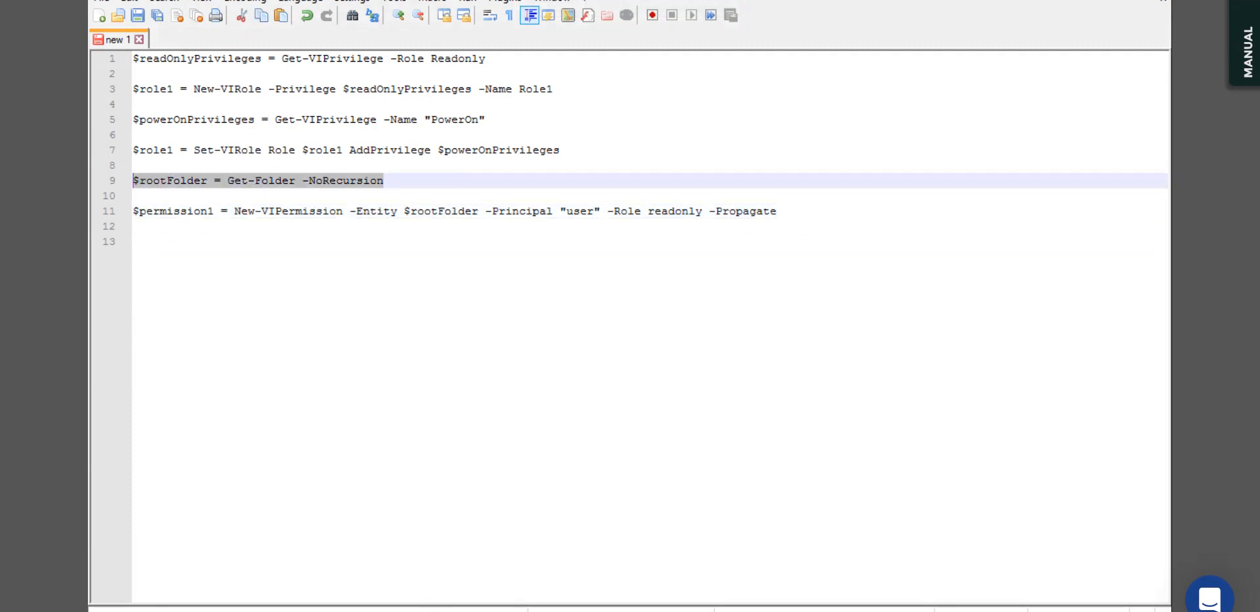
pyautogui.click(1206, 15)
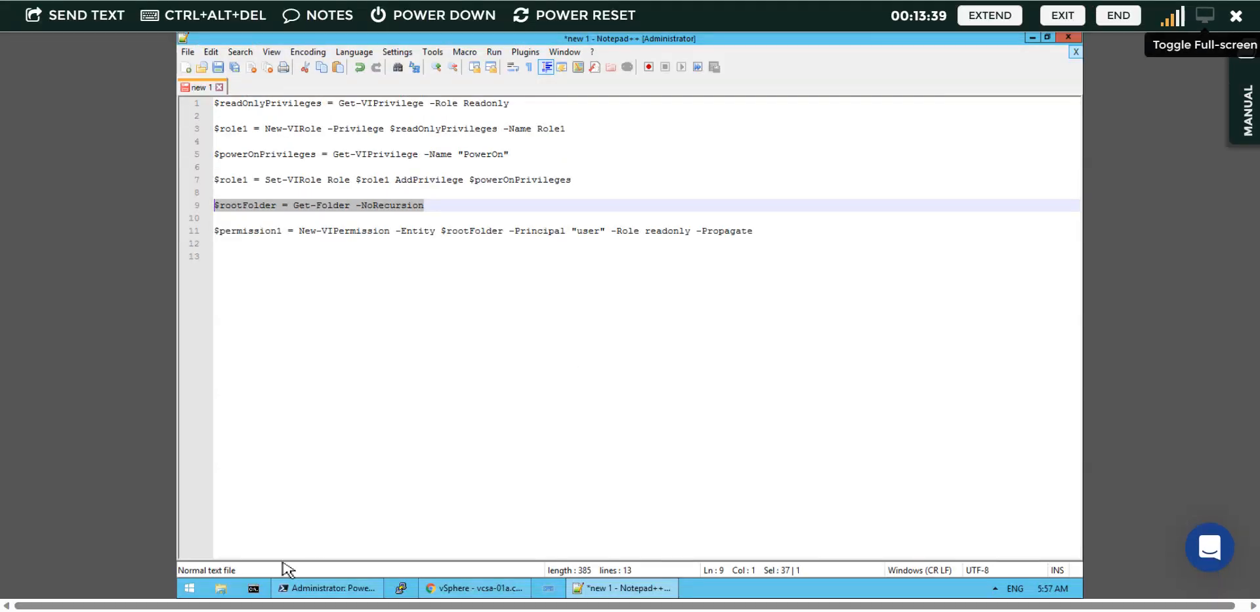
pyautogui.click(333, 603)
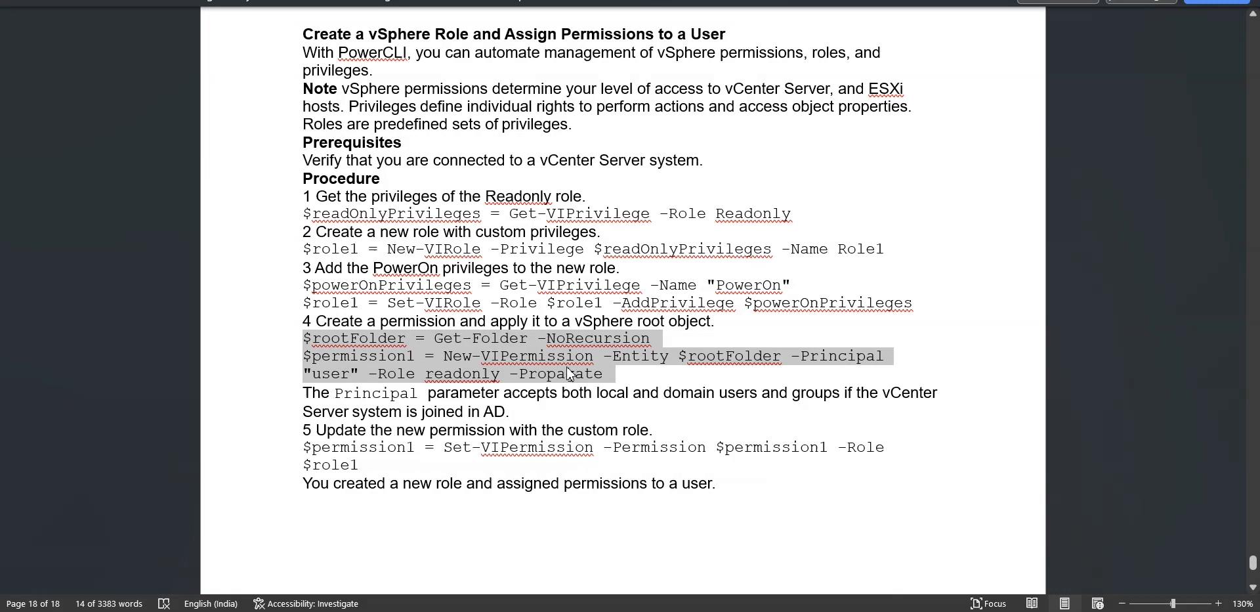
pyautogui.click(575, 345)
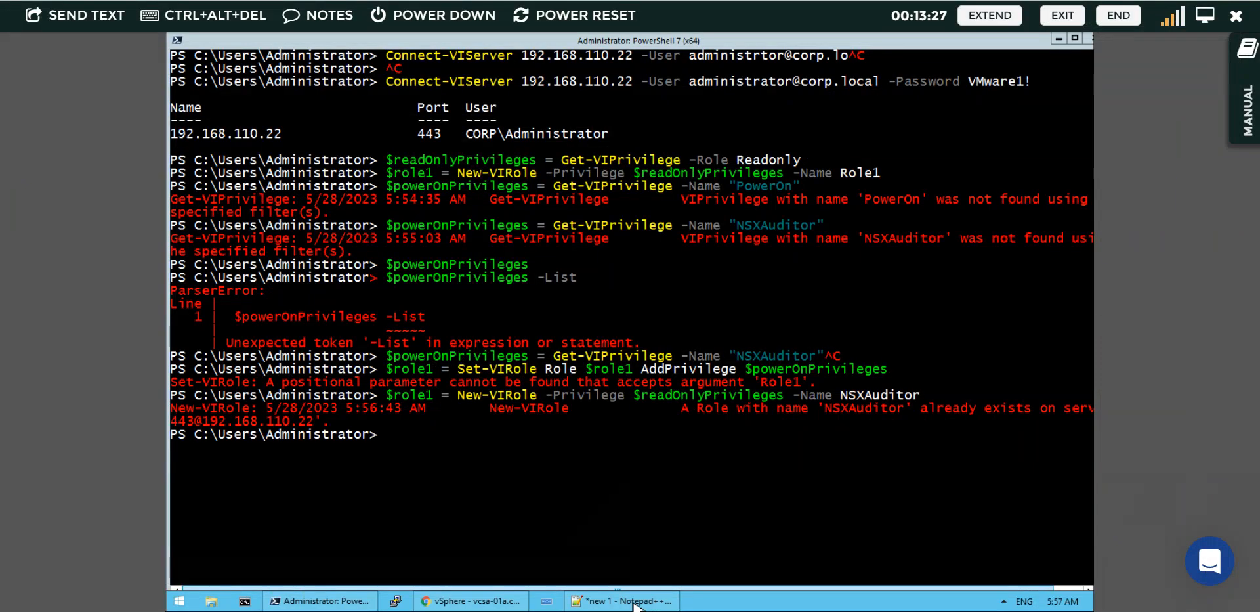
pyautogui.click(622, 602)
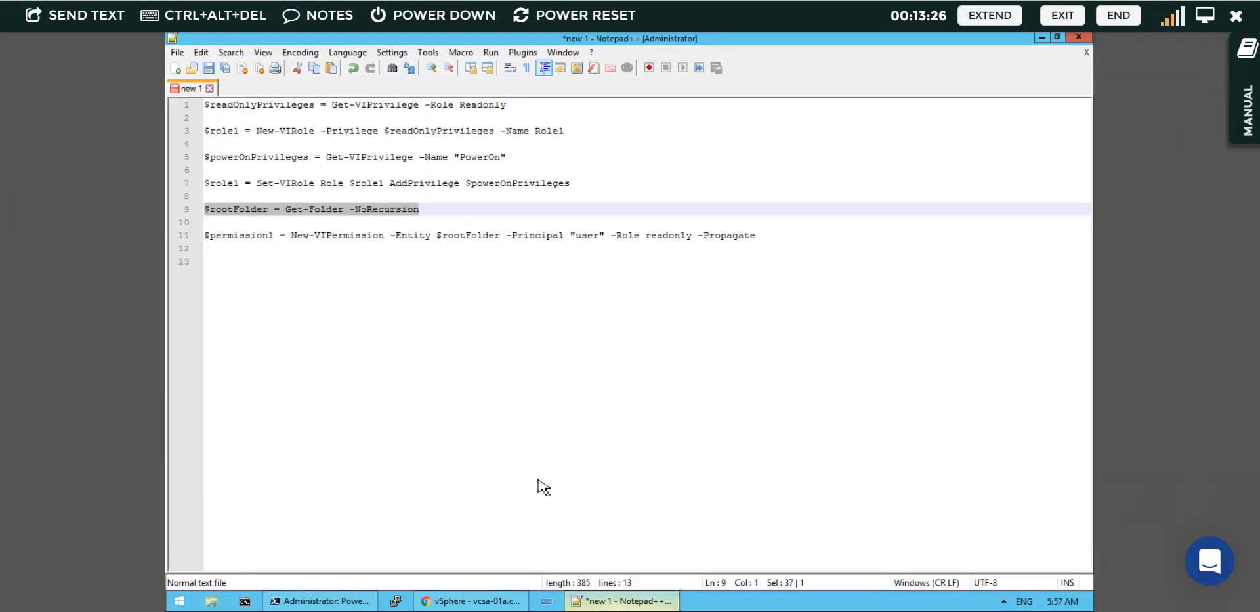
pyautogui.rightClick(411, 210)
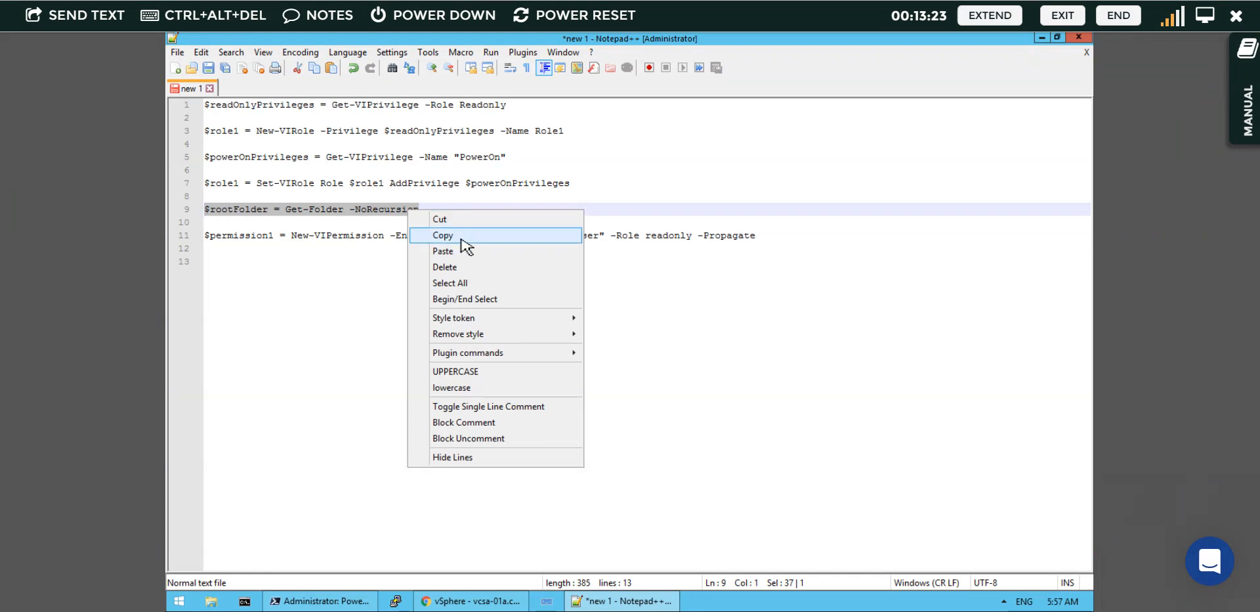
pyautogui.click(461, 240)
# - Switch to the PowerShell window and run the copied command $rootFolder = Get-Folder -NoRecursion
pyautogui.click(354, 594)
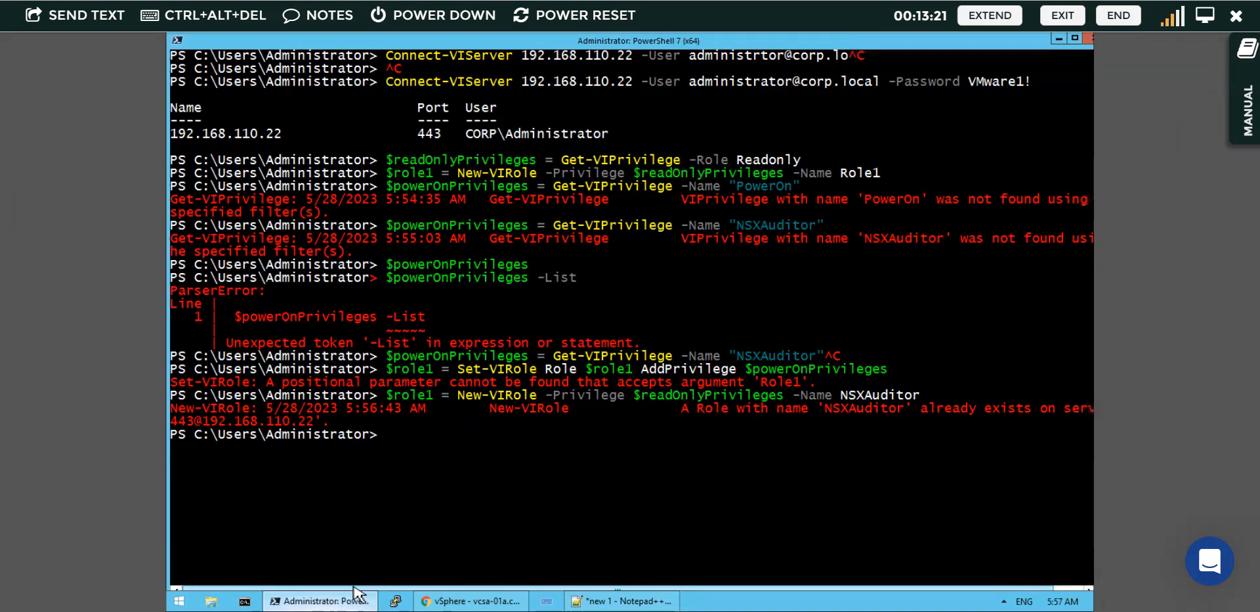
pyautogui.rightClick(406, 437)
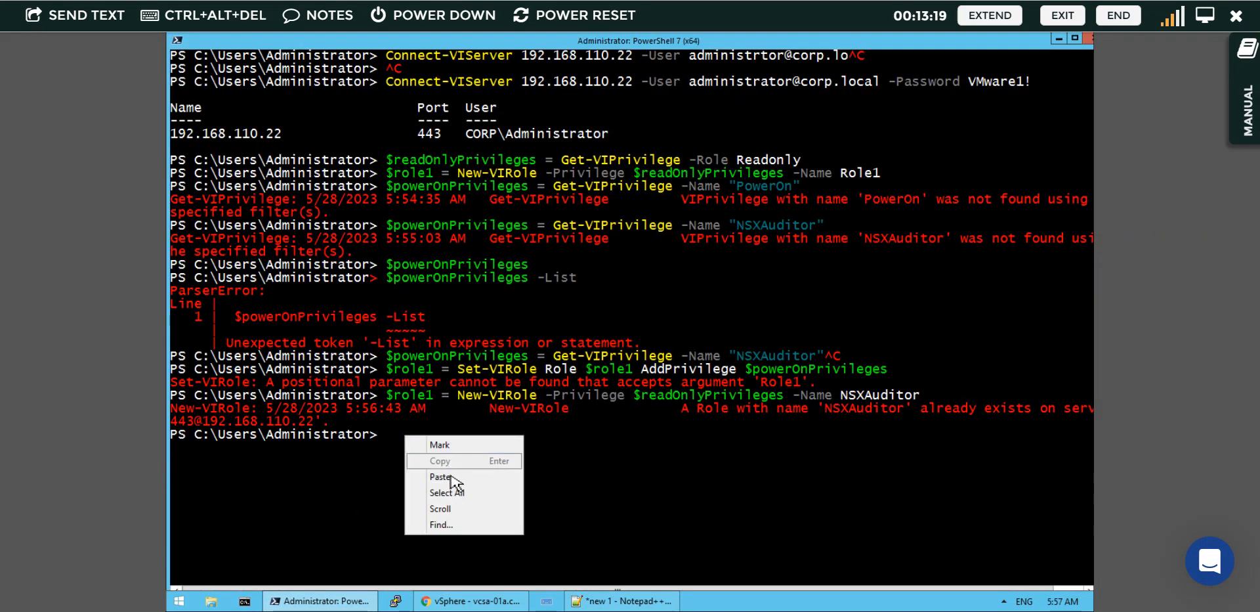
pyautogui.moveTo(921, 601)
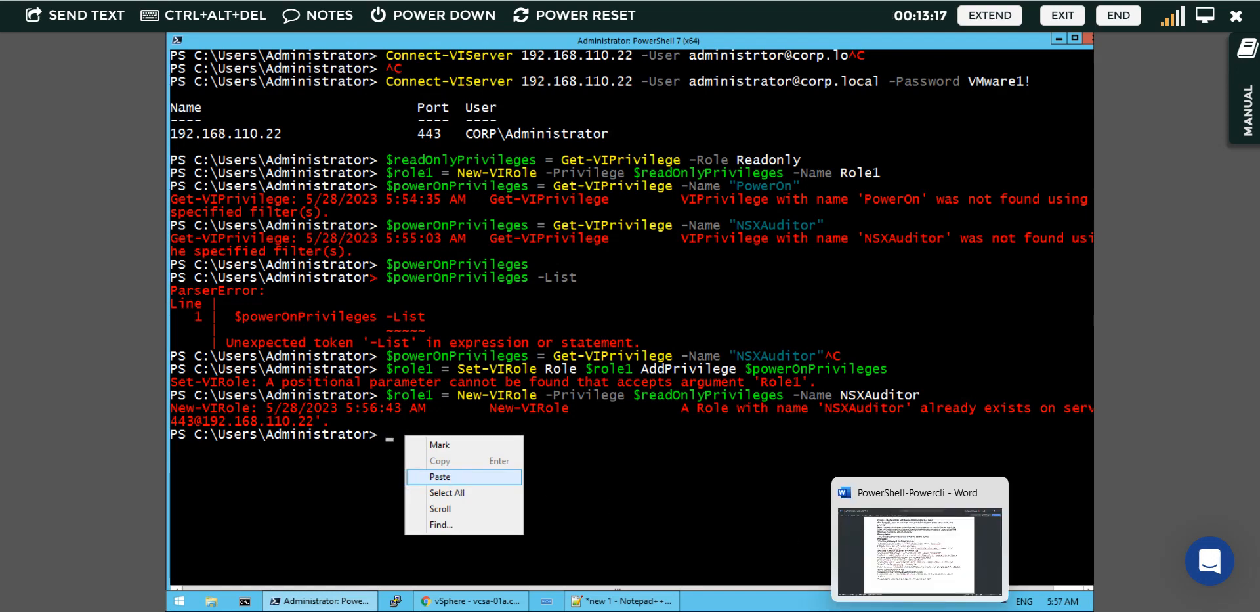
pyautogui.click(920, 552)
pyautogui.hotkey('alt', 'Tab')
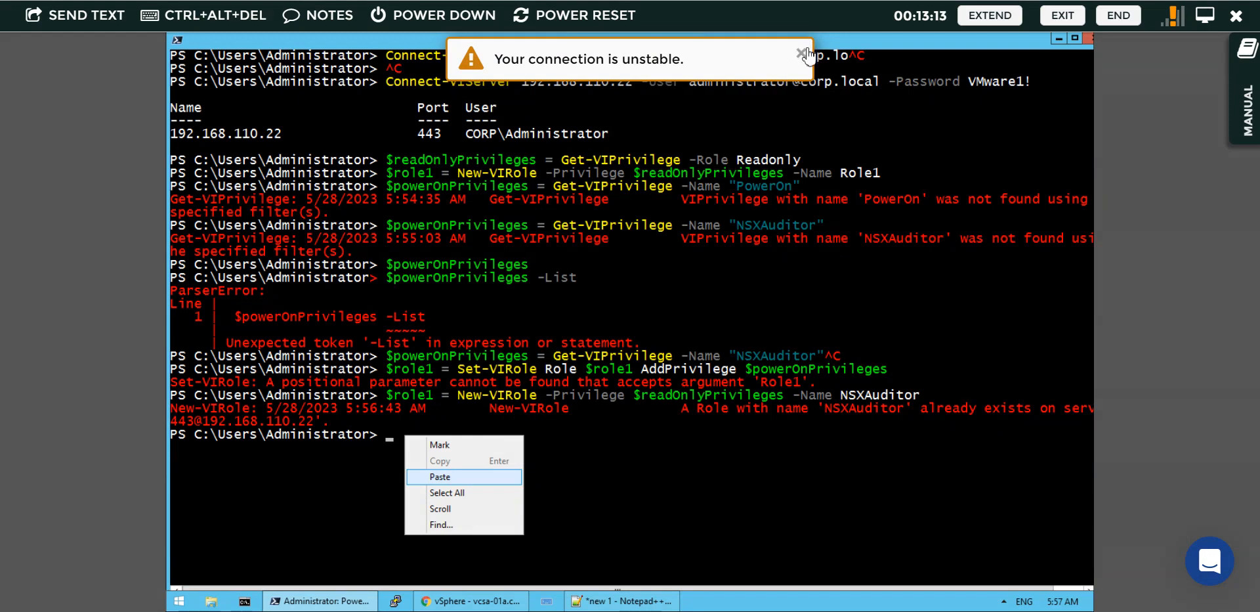
pyautogui.click(450, 483)
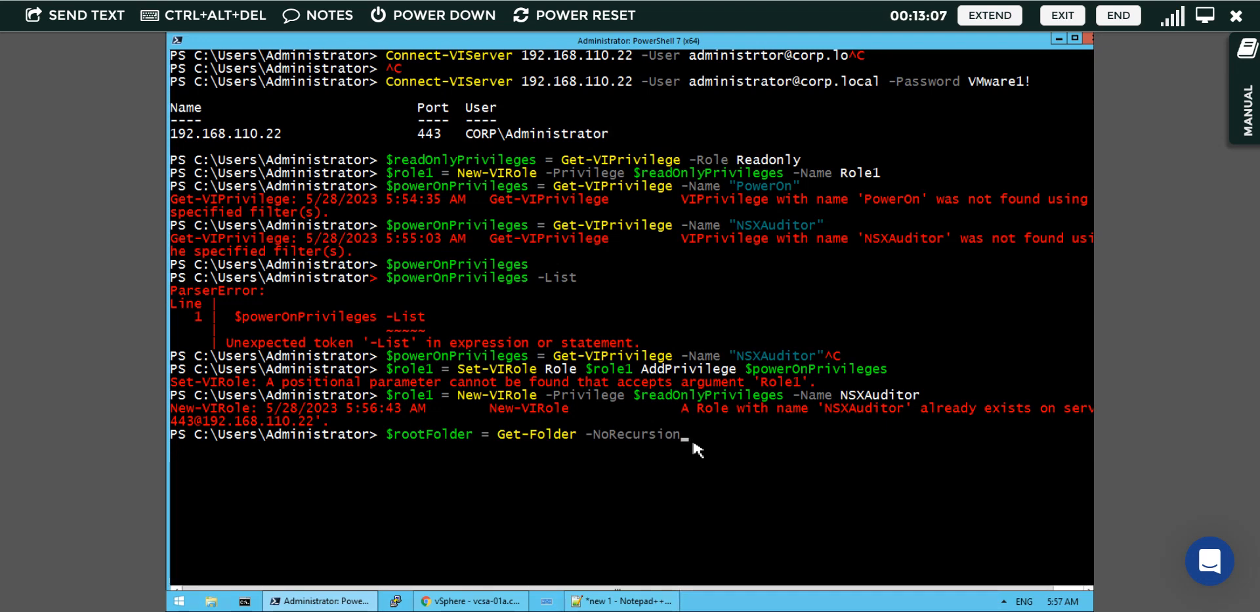
pyautogui.press('Return')
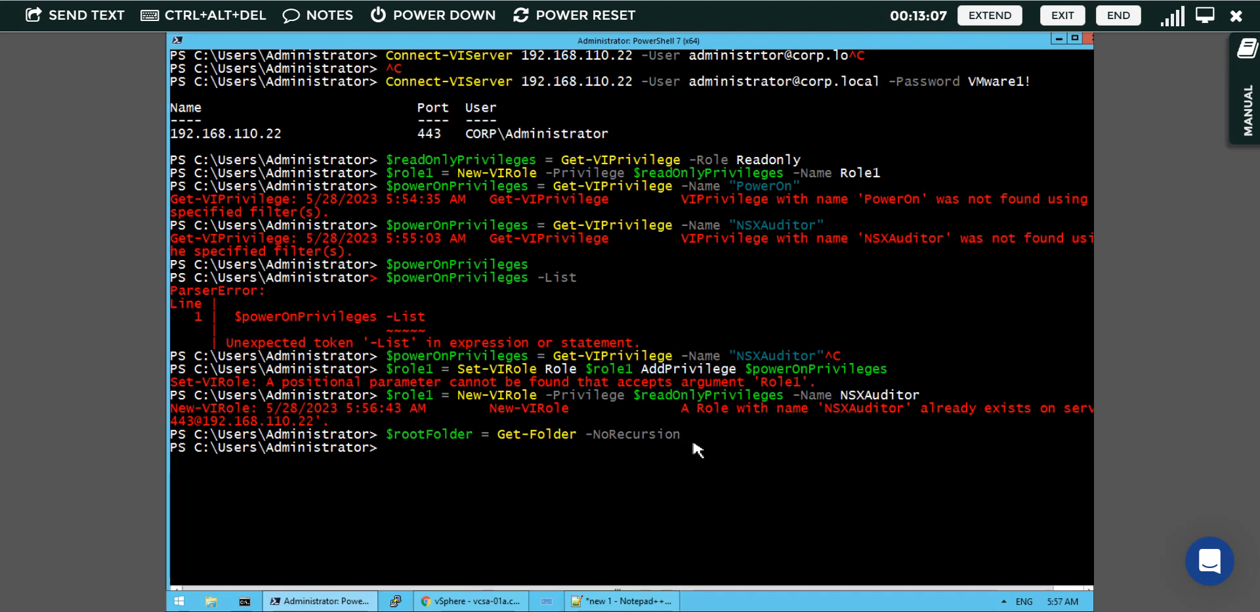
# - Copy the New-VIPermission line from Notepad++ and try to run it in PowerShell with principal "user", role readonly and -Propagate
pyautogui.click(630, 601)
pyautogui.click(805, 250)
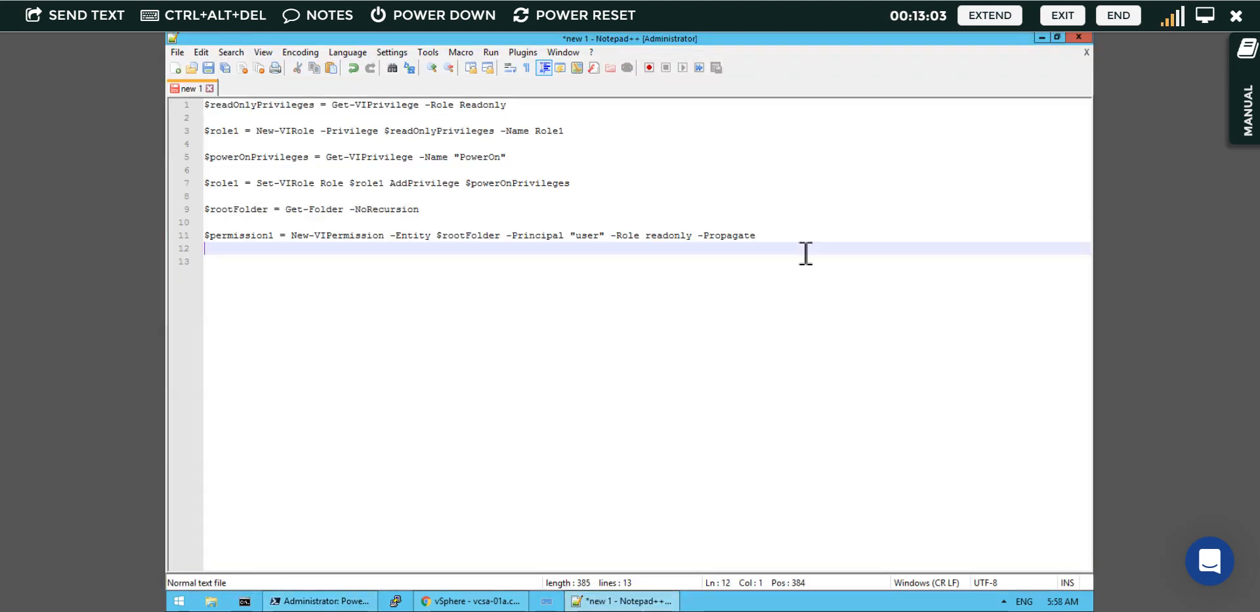
pyautogui.moveTo(768, 239); pyautogui.dragTo(222, 238)
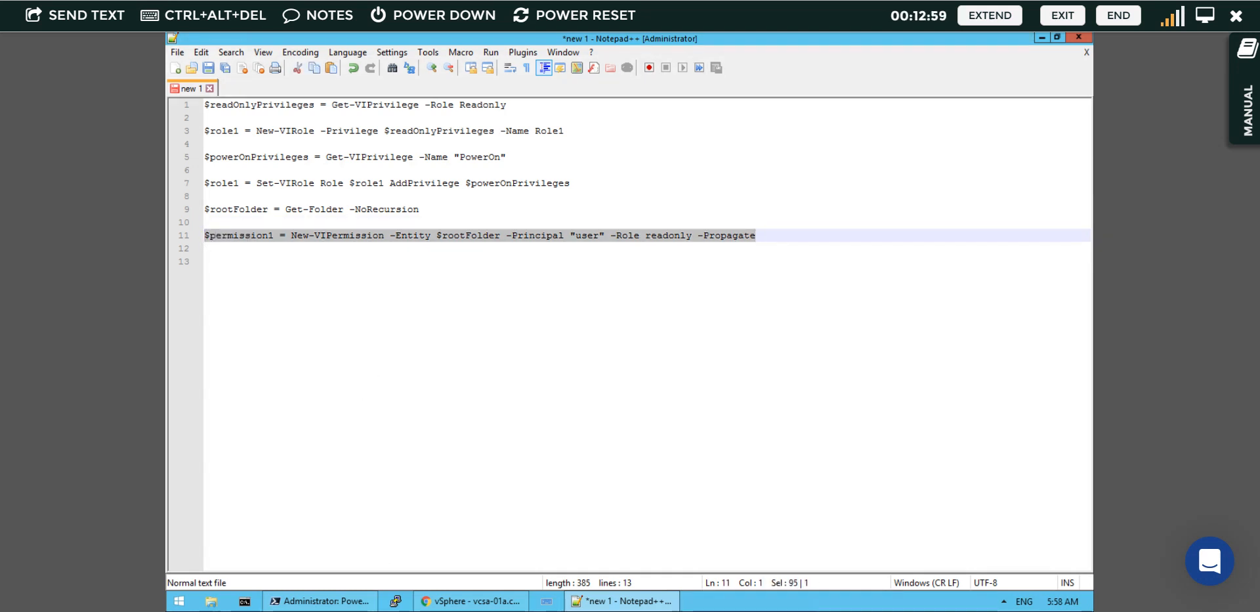
pyautogui.click(361, 603)
pyautogui.rightClick(424, 468)
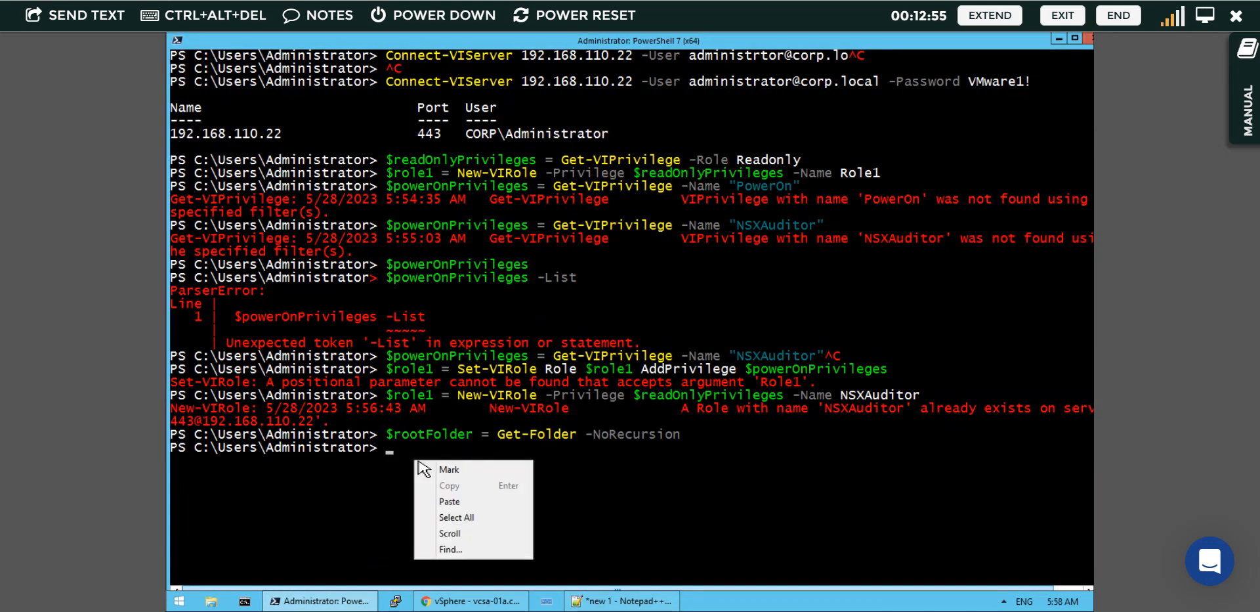
pyautogui.click(469, 509)
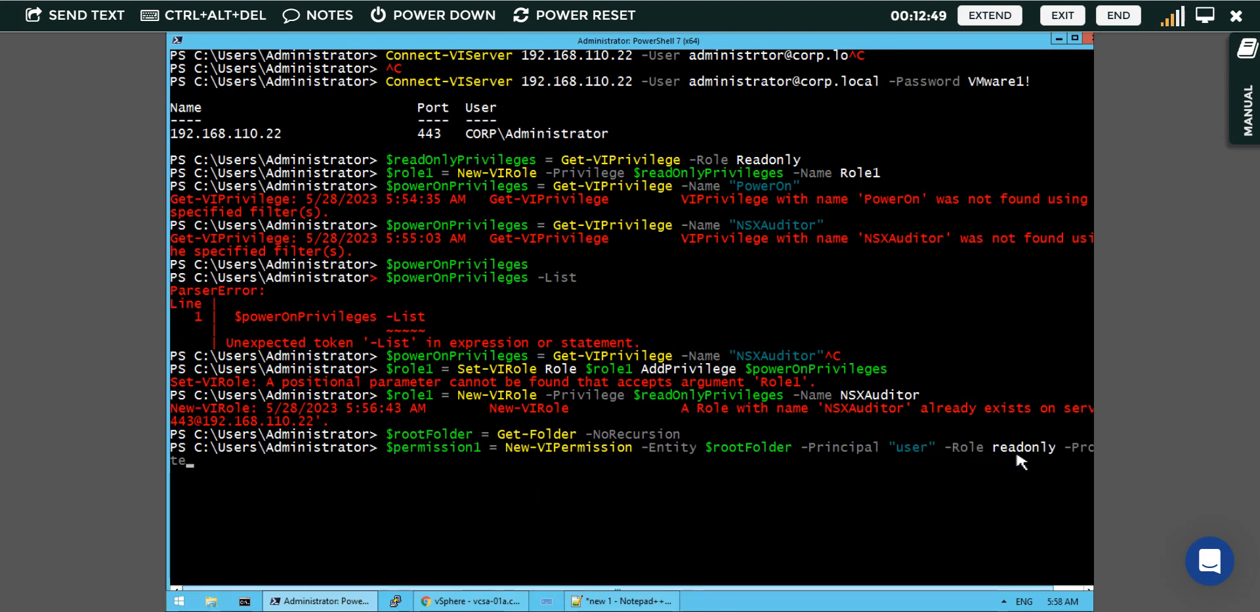
pyautogui.press('Return')
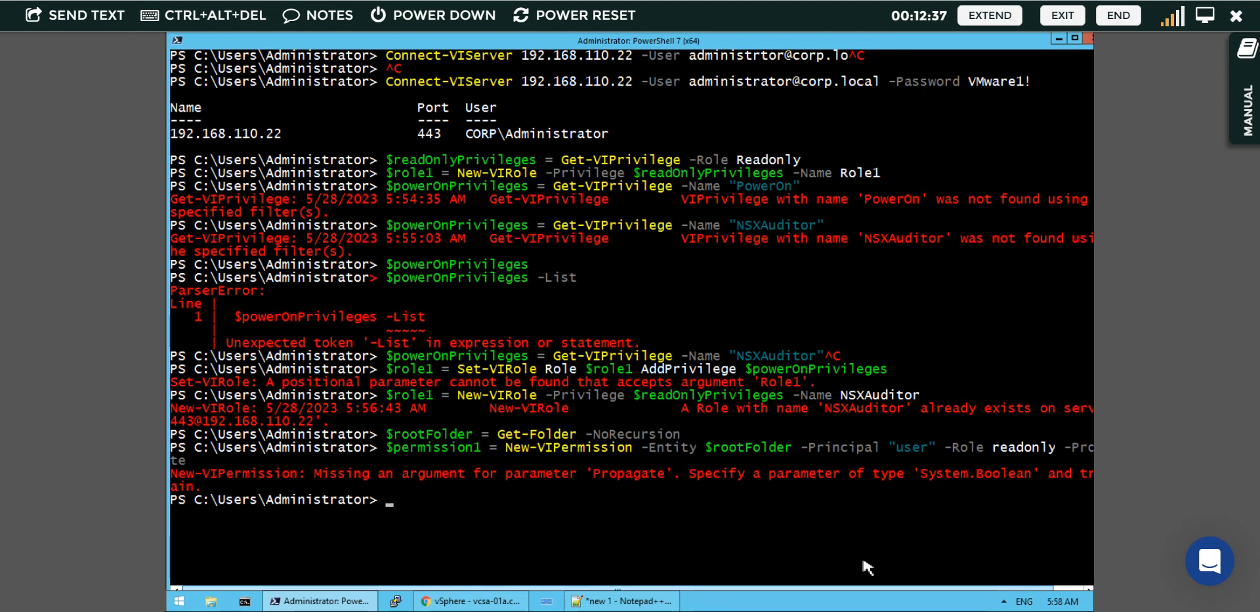
# - Read the Principal parameter note in the Word procedure and examine the users and groups under vcsa-01a.corp.local's permissions in the vSphere Client
pyautogui.hotkey('alt', 'Tab')
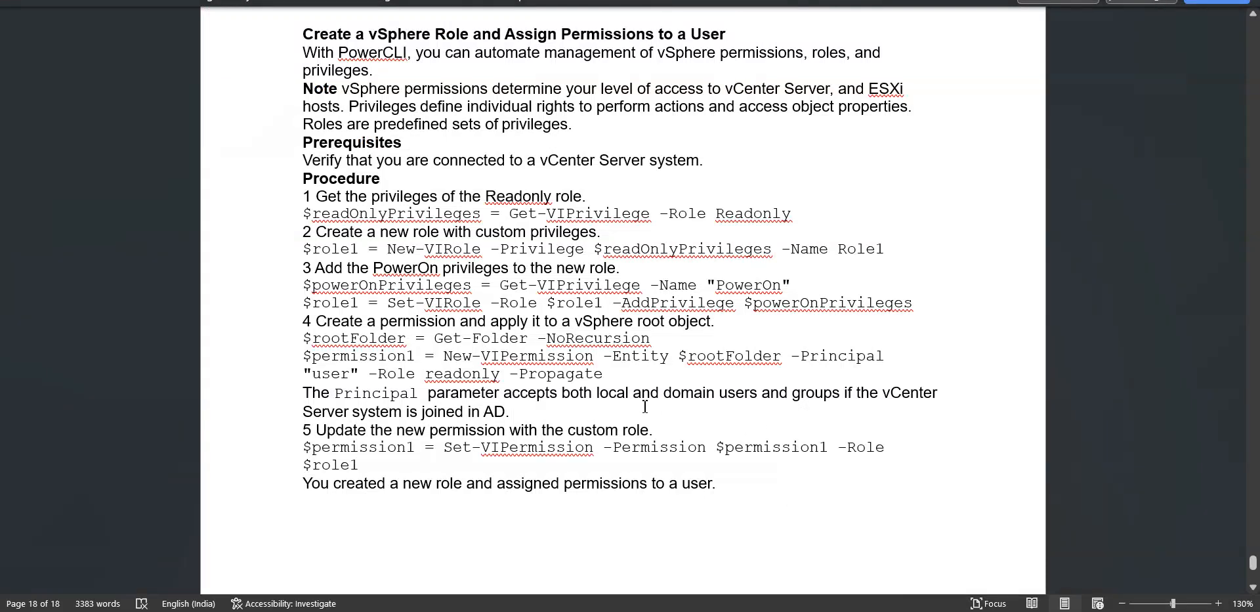
pyautogui.moveTo(514, 412); pyautogui.dragTo(424, 401)
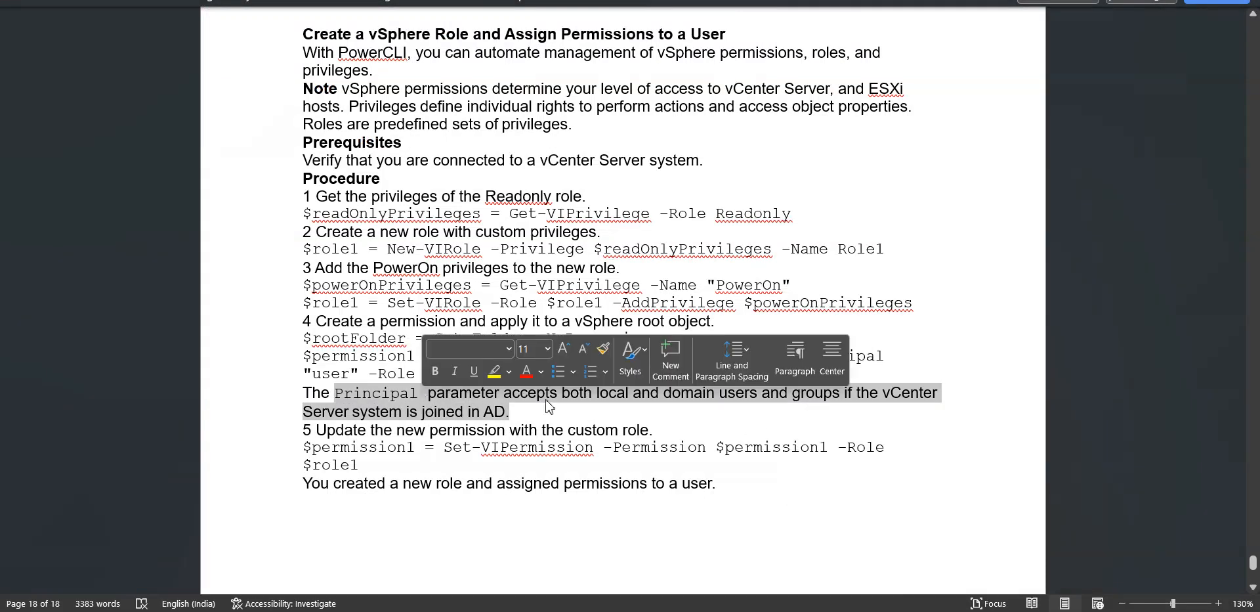
pyautogui.click(706, 415)
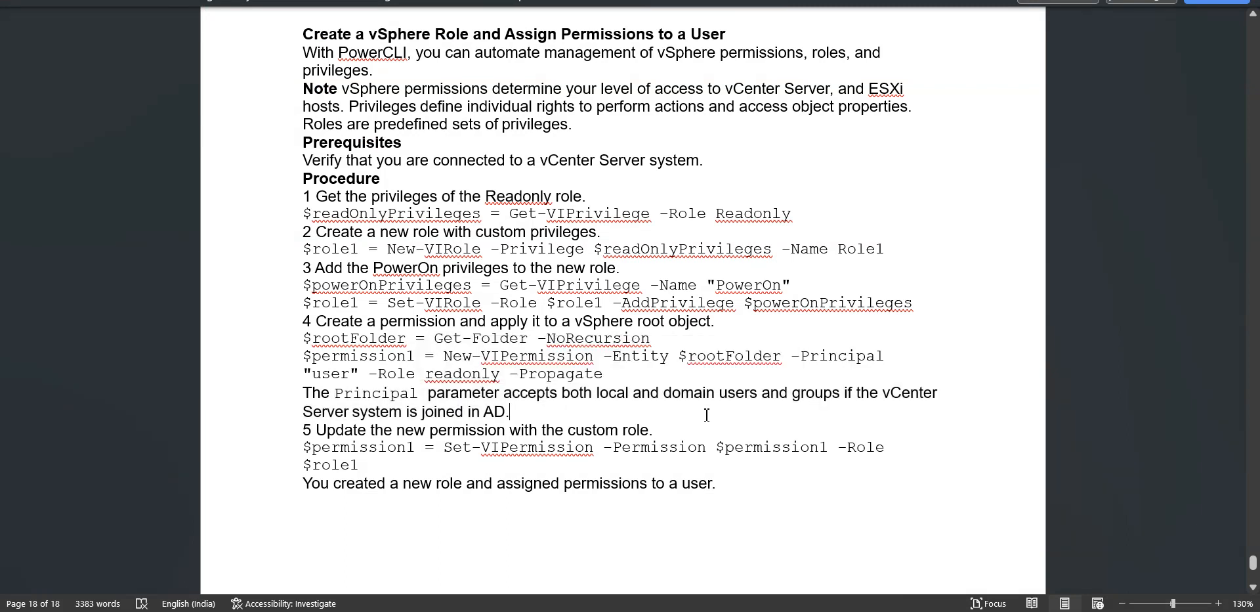
pyautogui.moveTo(501, 415); pyautogui.dragTo(303, 412)
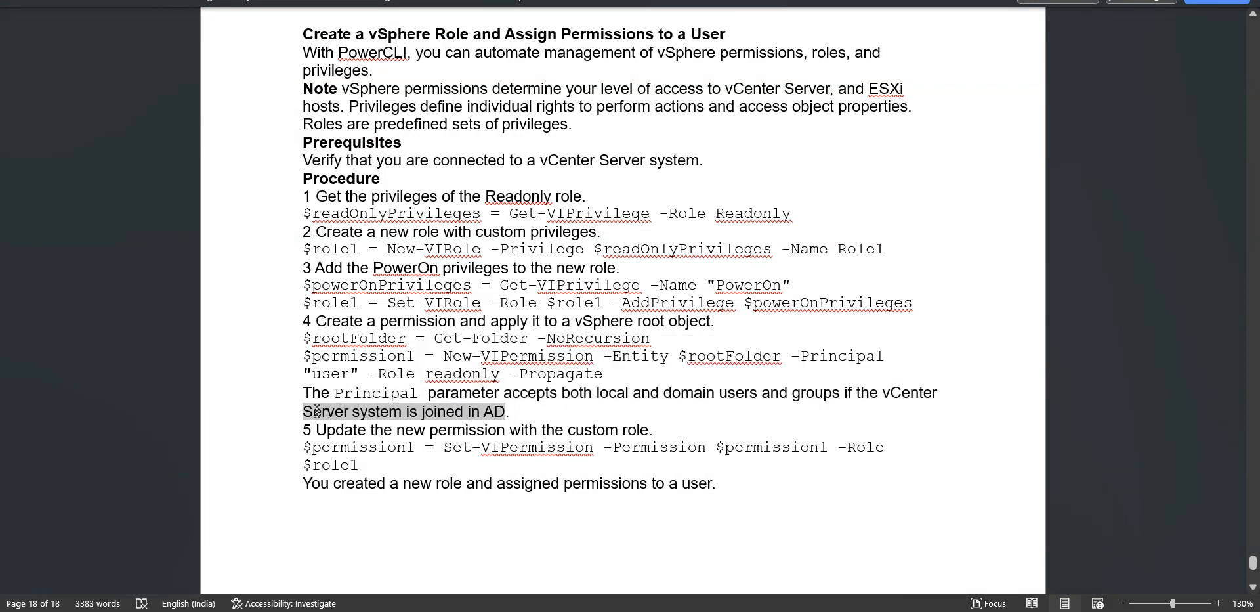
pyautogui.click(689, 431)
pyautogui.hotkey('alt', 'Tab')
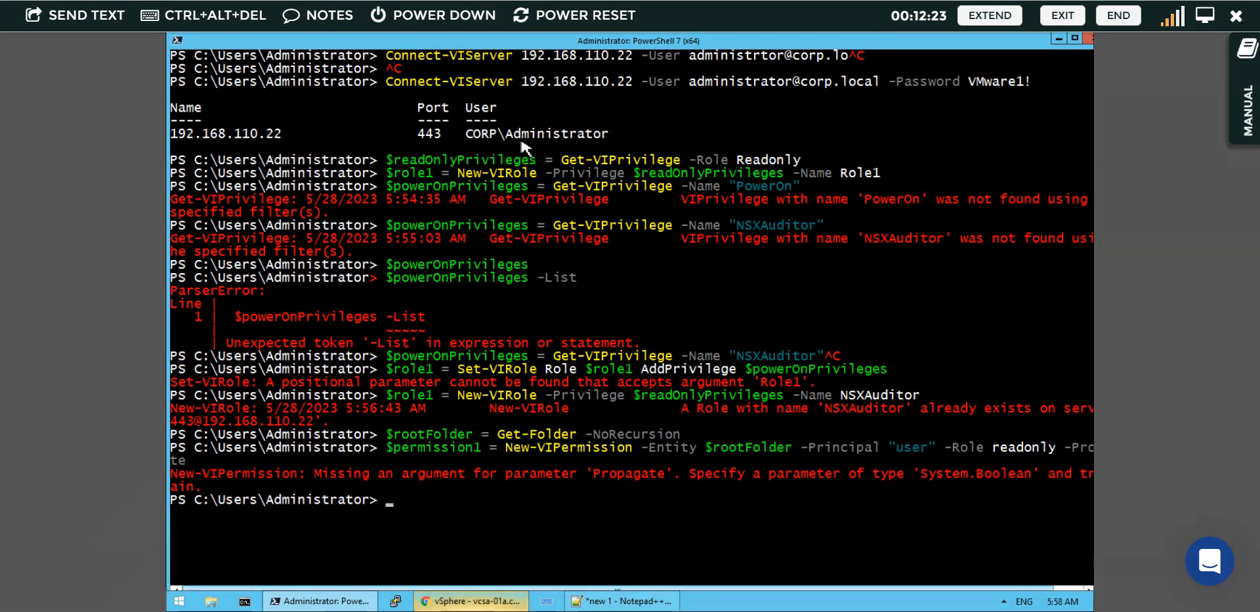
pyautogui.hotkey('alt', 'Tab')
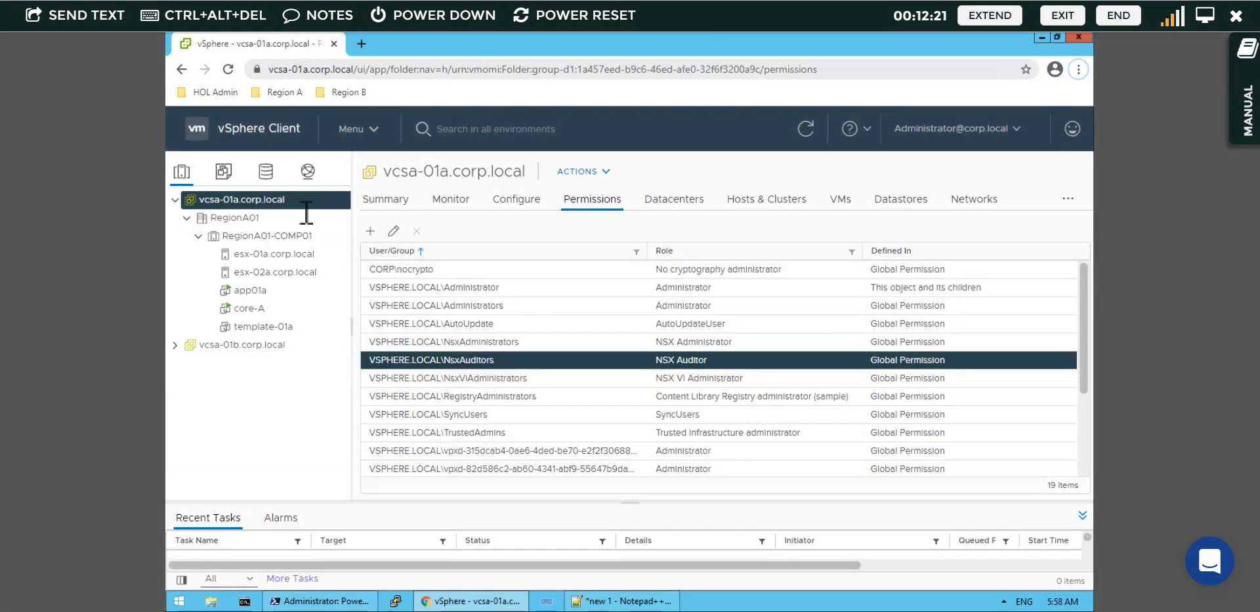
pyautogui.click(420, 275)
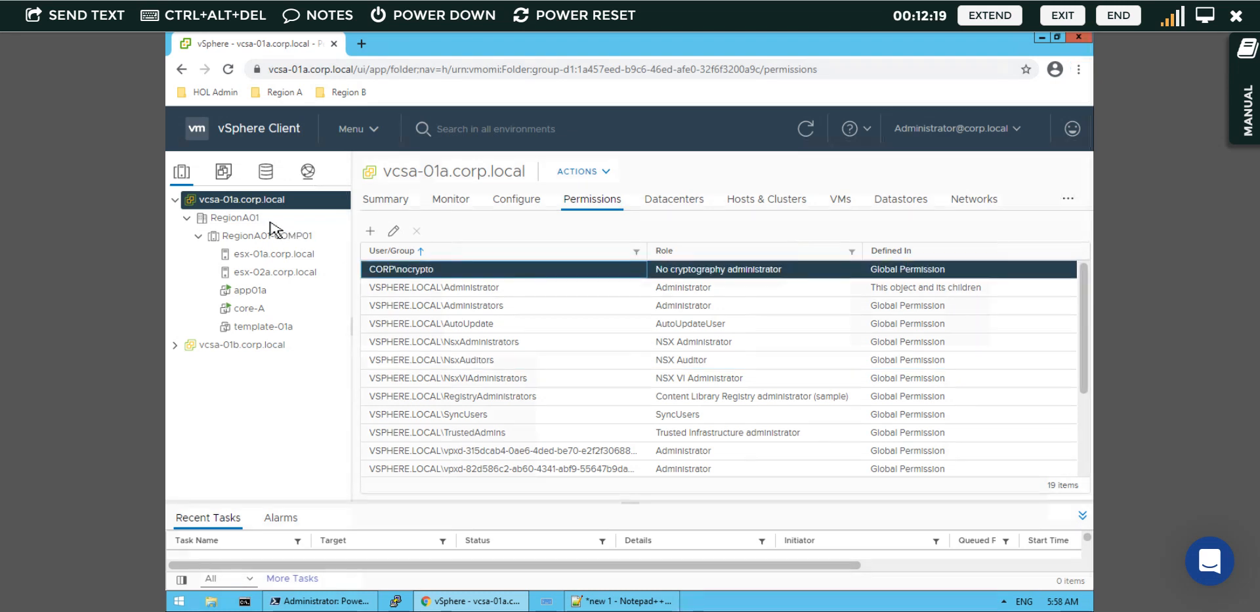
pyautogui.moveTo(525, 172); pyautogui.dragTo(387, 172)
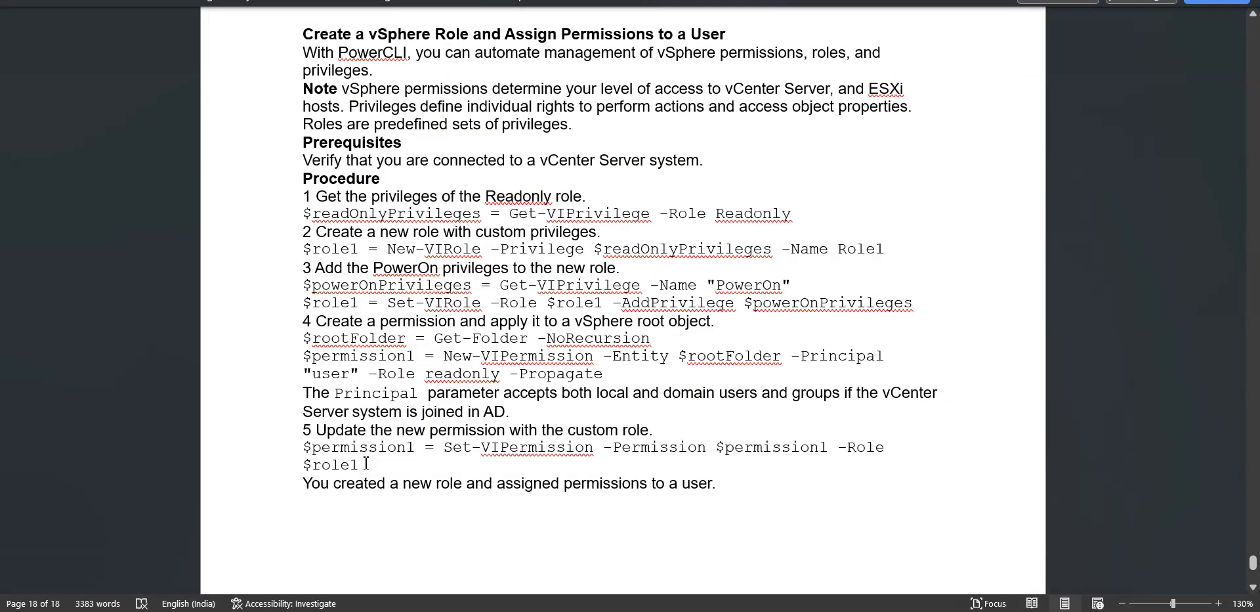
# - Copy $permission1 = Set-VIPermission -Permission $permission1 -Role $role1 from Word procedure step 5 into Notepad++ below the New-VIPermission line
pyautogui.moveTo(365, 463); pyautogui.dragTo(273, 444)
pyautogui.rightClick(303, 463)
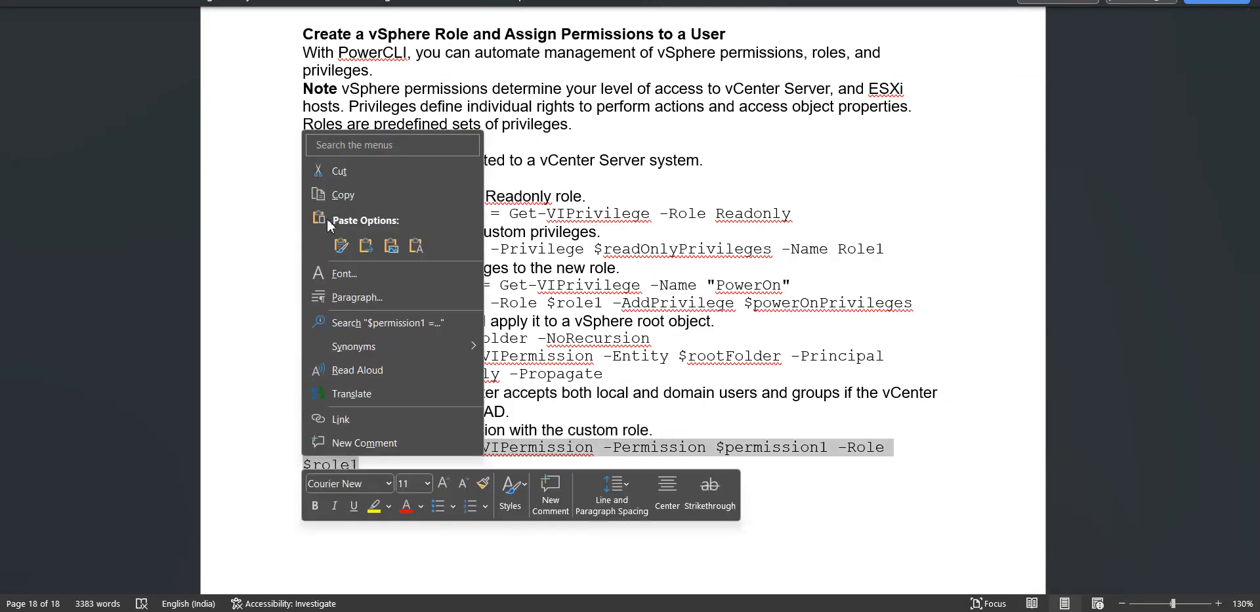
pyautogui.click(343, 195)
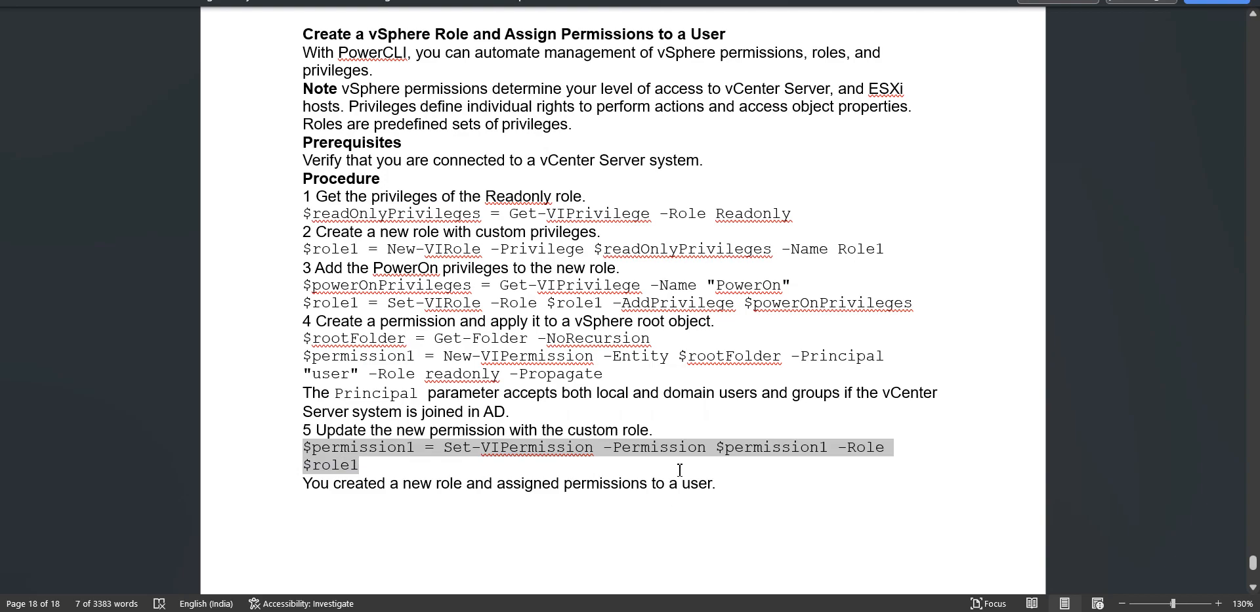
pyautogui.scroll(-3, 583, 492)
pyautogui.scroll(4, 690, 484)
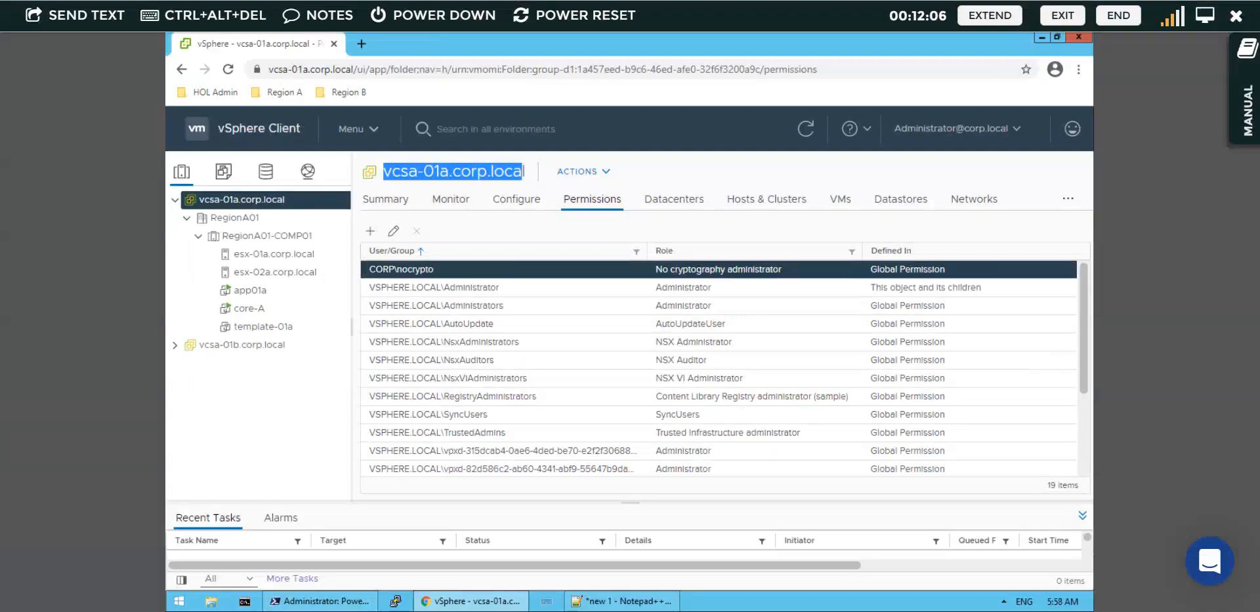
pyautogui.click(605, 601)
pyautogui.press('End')
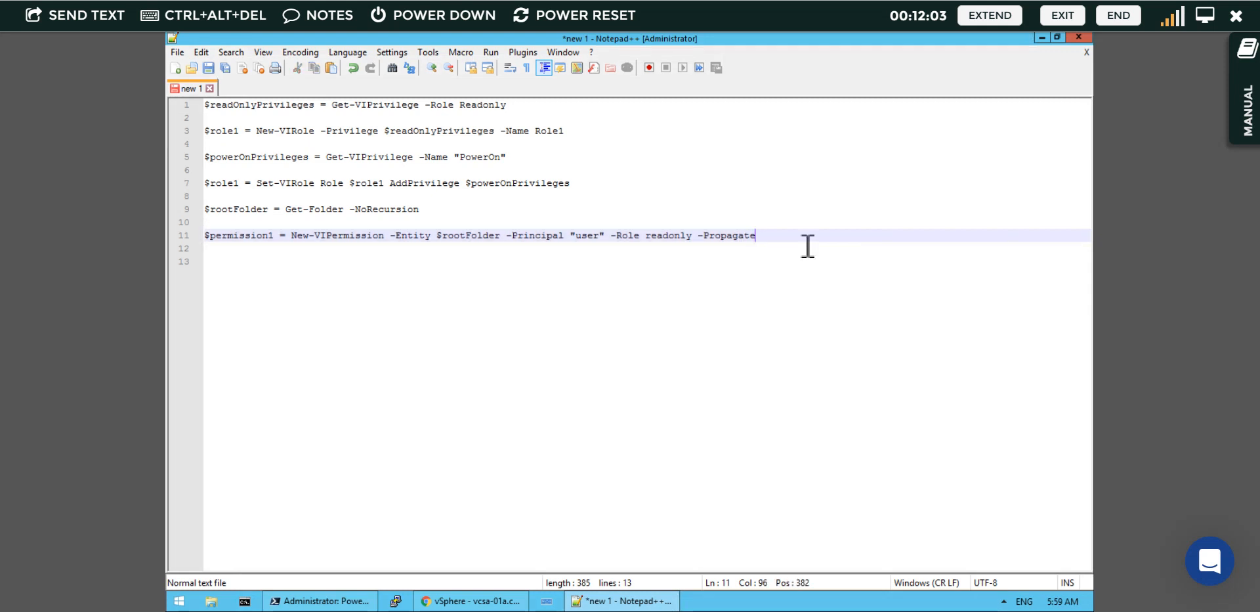
pyautogui.press('Return')
pyautogui.press('Return')
pyautogui.write('$permission1 = S')
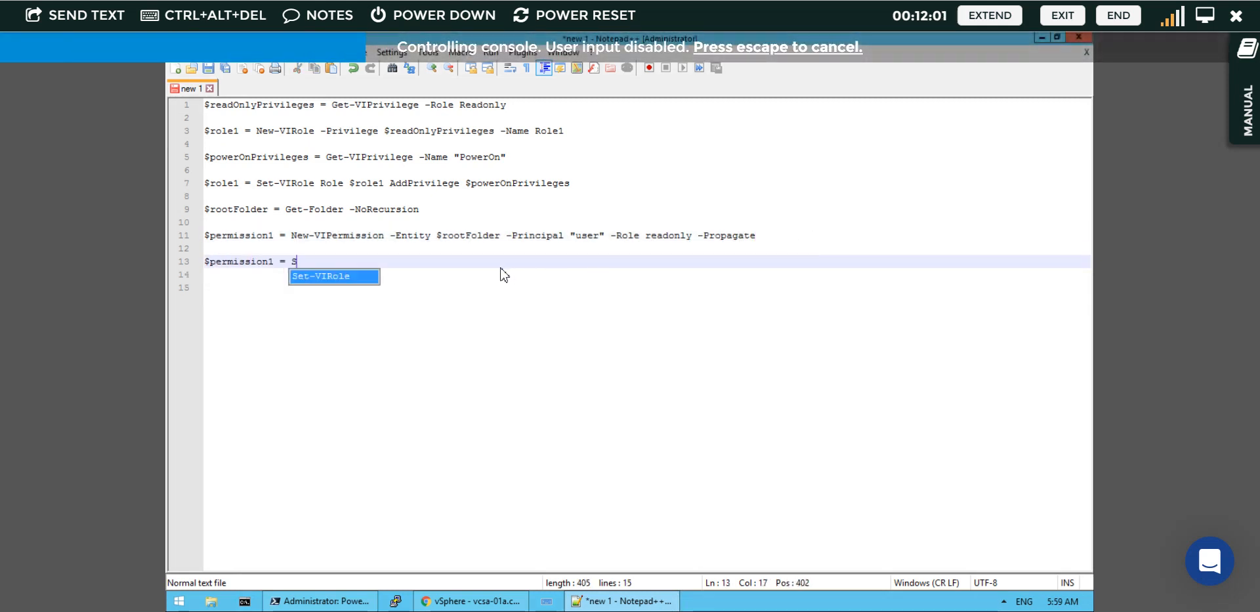
pyautogui.write('et-VIPermission -Permission ')
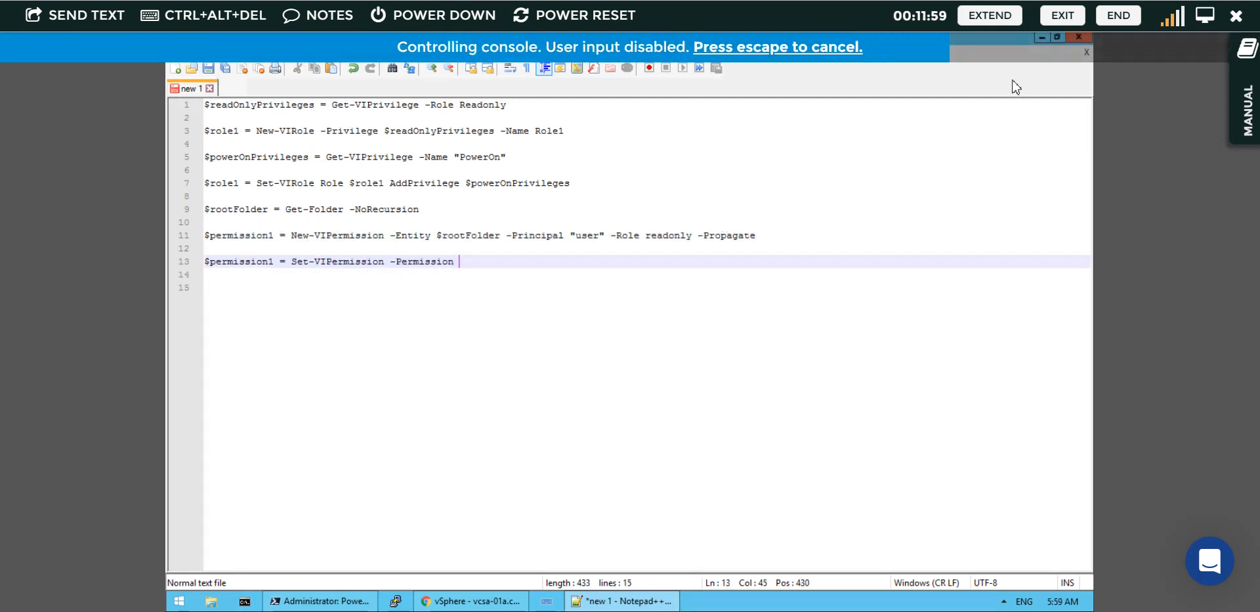
pyautogui.write('$permission1 -Role $role1')
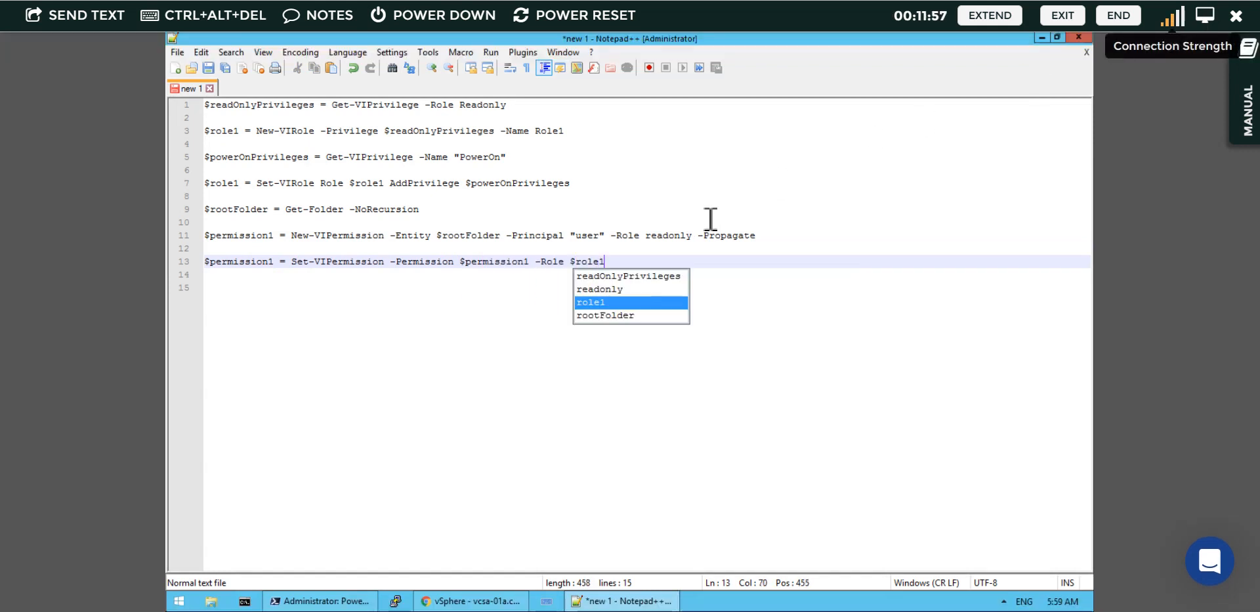
# - Copy $permission1 = Set-VIPermission -Permission $permission1 -Role $role1 from Notepad++ and try to run it in the PowerShell window
pyautogui.moveTo(627, 263); pyautogui.dragTo(217, 267)
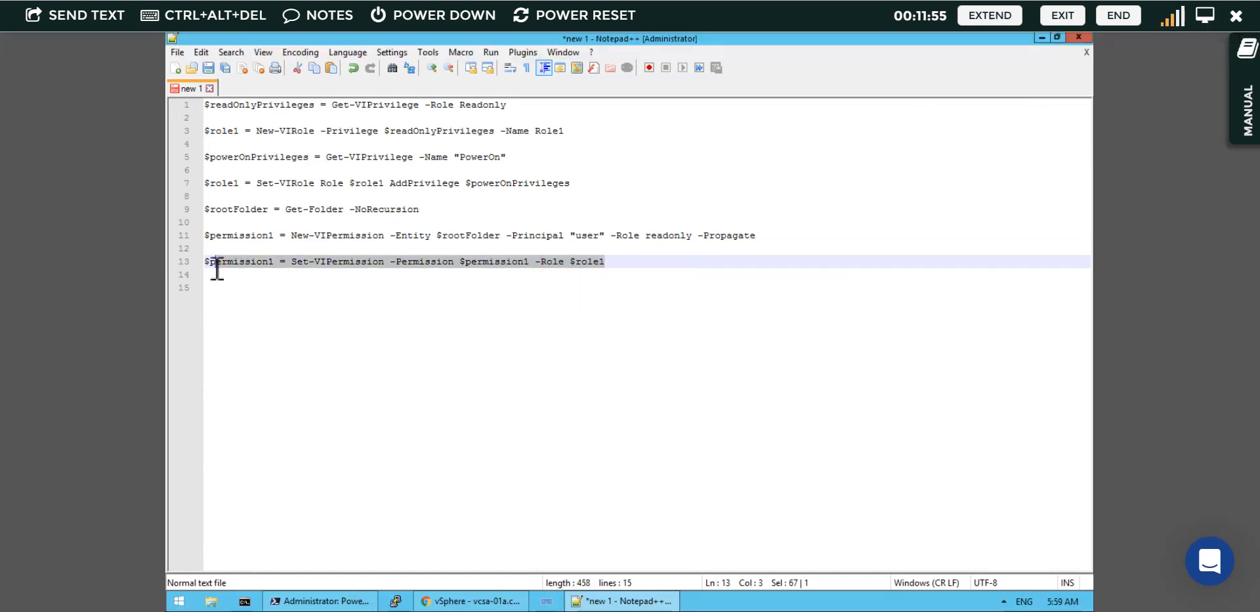
pyautogui.rightClick(227, 265)
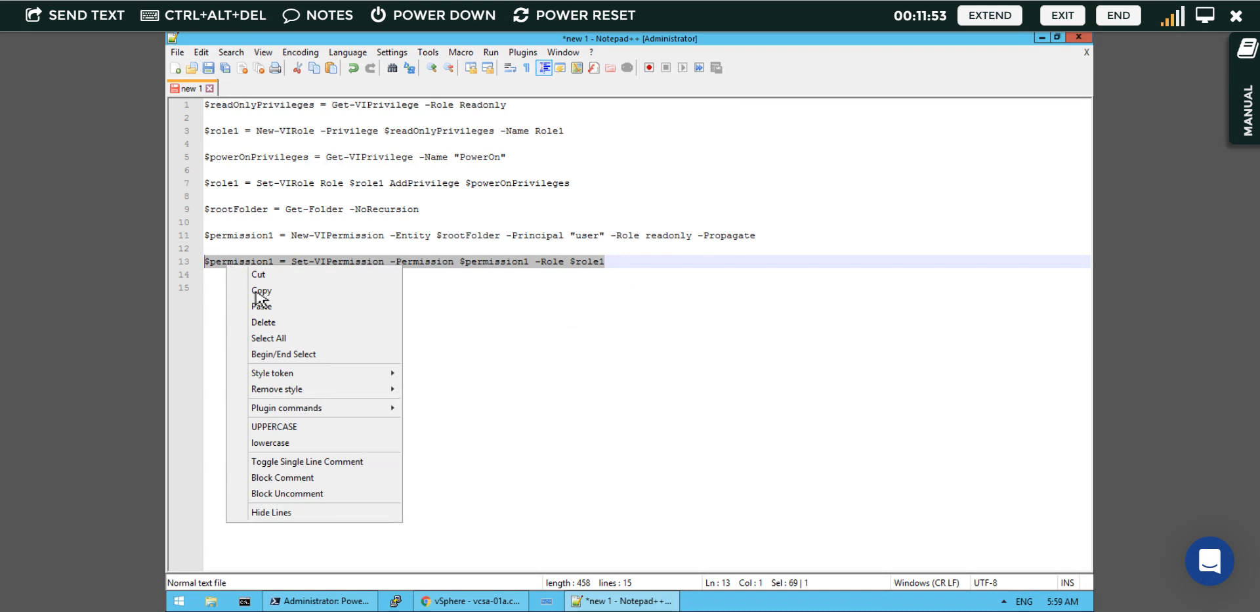
pyautogui.click(262, 291)
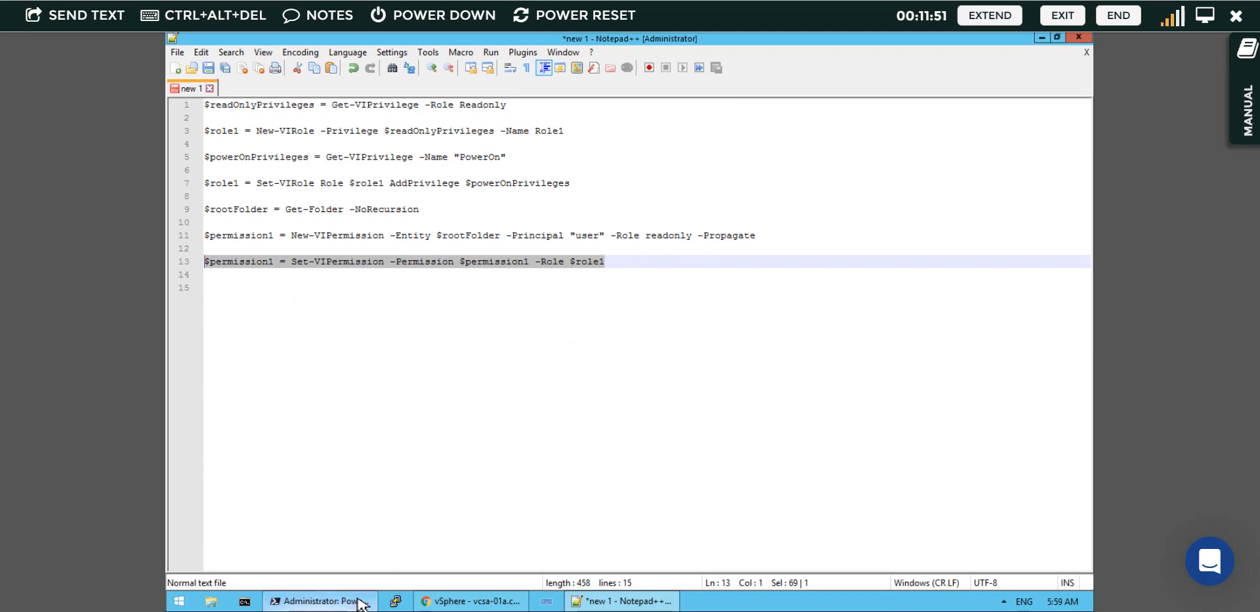
pyautogui.click(320, 601)
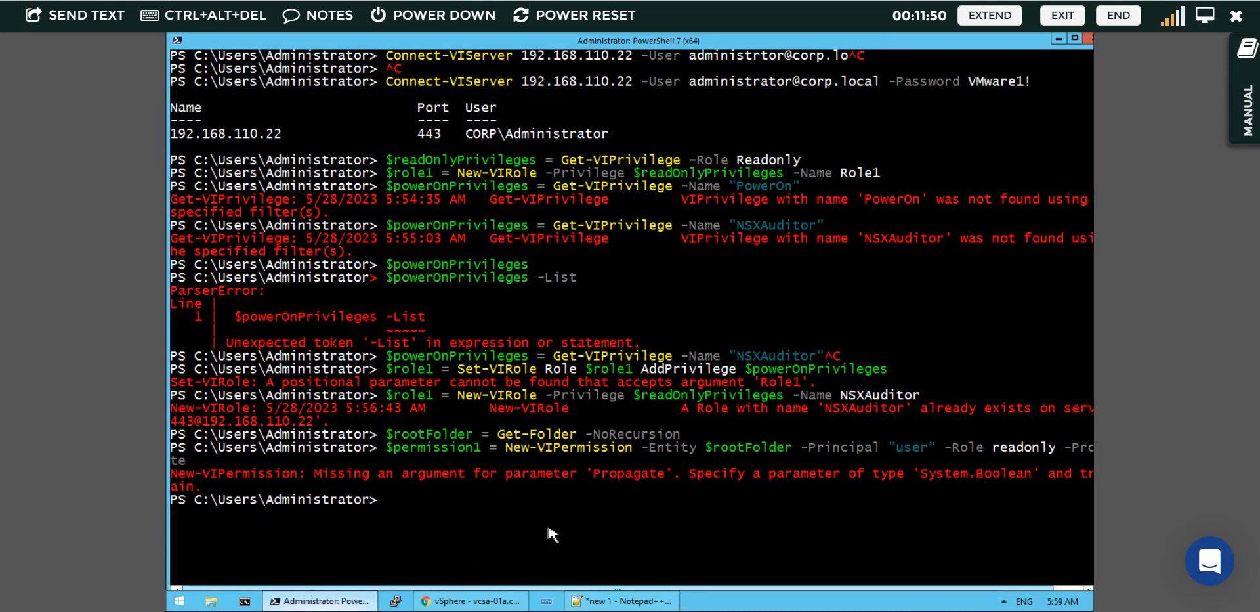
pyautogui.rightClick(443, 512)
pyautogui.click(461, 446)
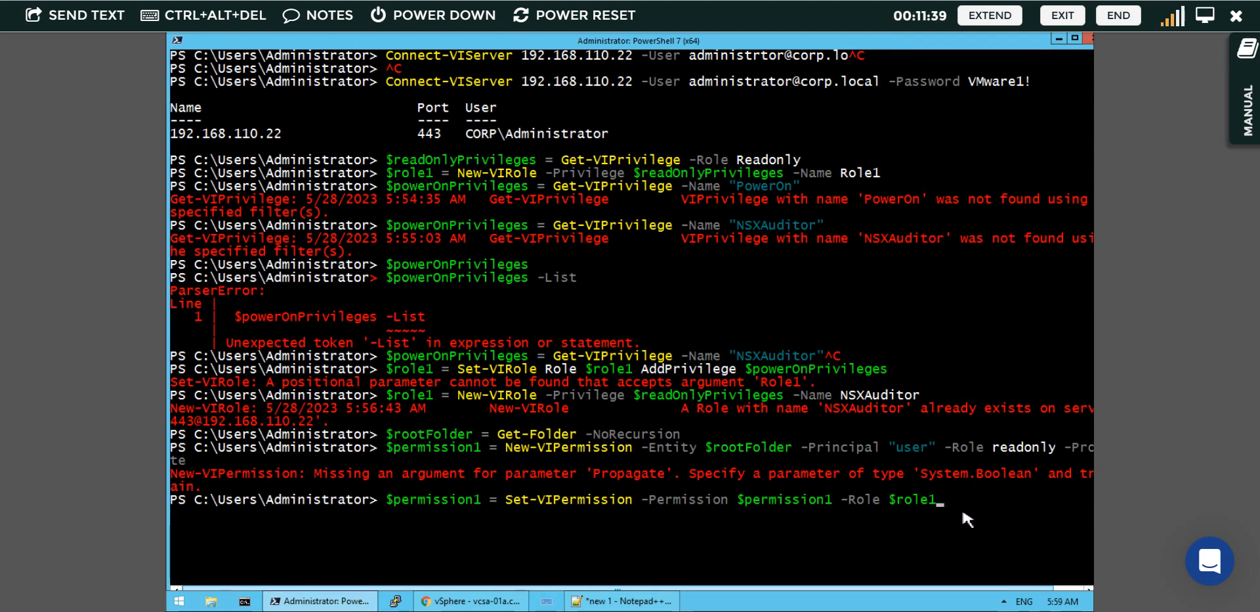
pyautogui.press('Return')
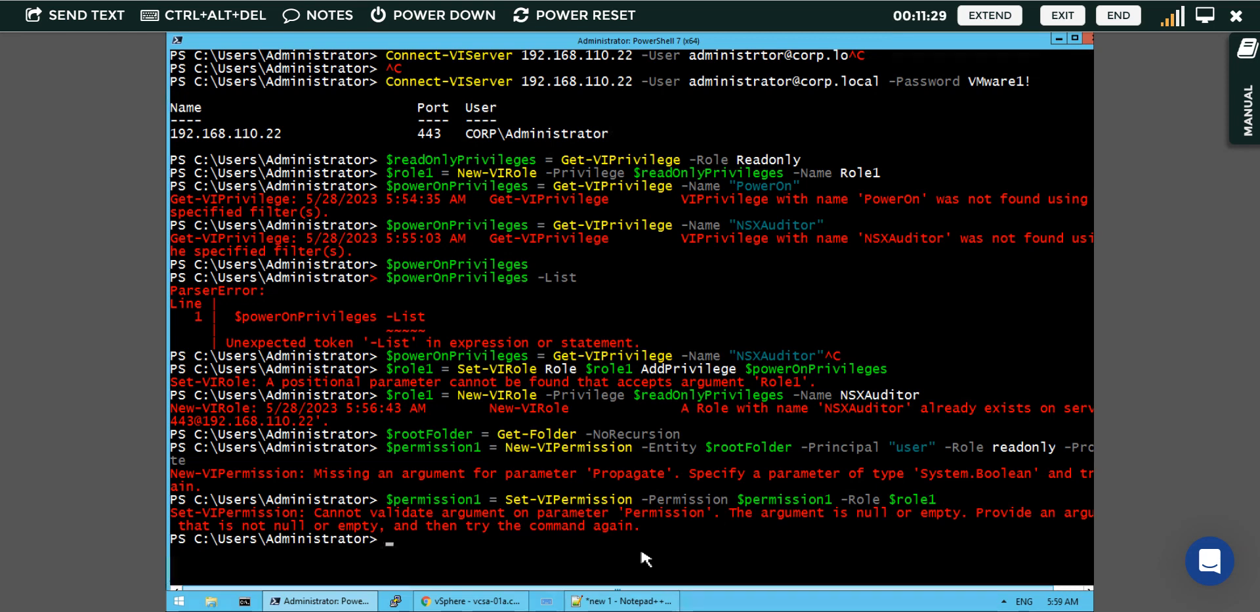
# - Recall the last Set-VIPermission command at the PowerShell prompt and place the text cursor near its -Role argument for editing
pyautogui.press('Up')
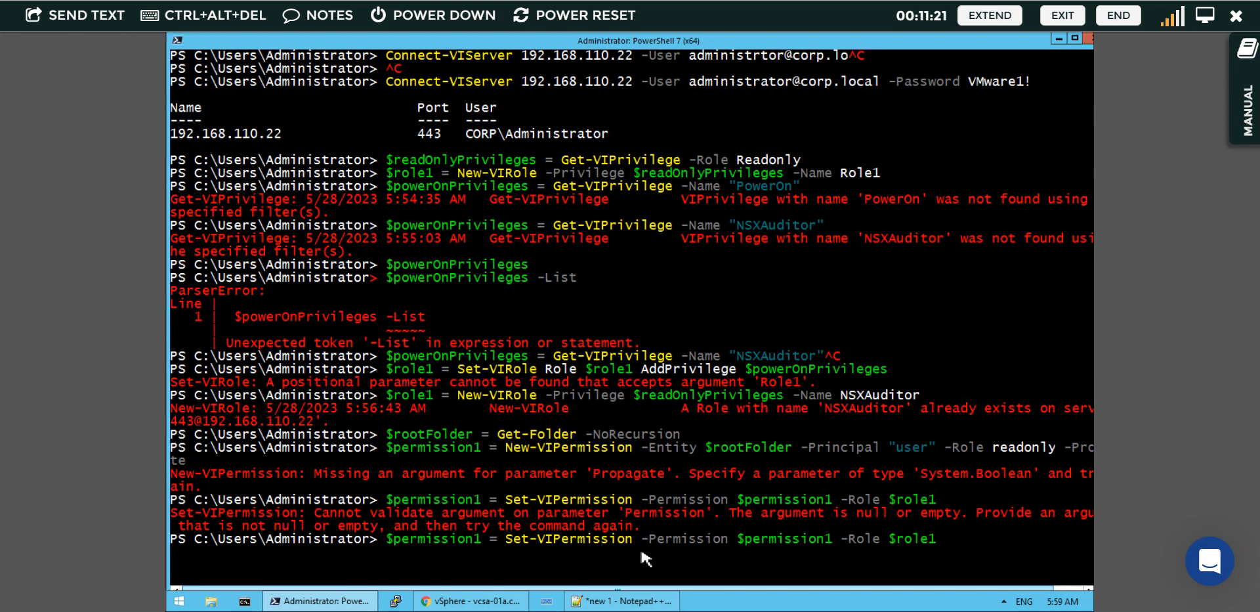
pyautogui.press('Left')
pyautogui.press('Left')
pyautogui.press('Left')
pyautogui.press('Left')
pyautogui.press('Left')
pyautogui.press('Left')
pyautogui.press('Left')
pyautogui.press('Left')
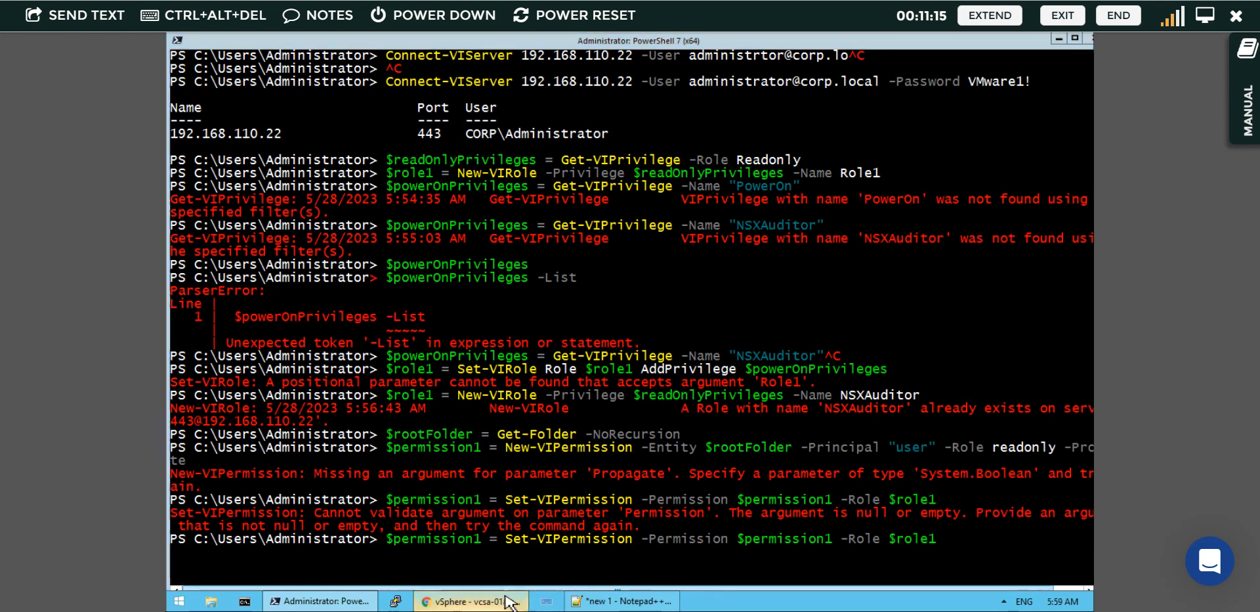
# - Examine the permissions of hosts esx-01a.corp.local and esx-02a.corp.local in the full-screen vSphere Client, and return to the PowerShell window
pyautogui.click(476, 600)
pyautogui.click(1206, 20)
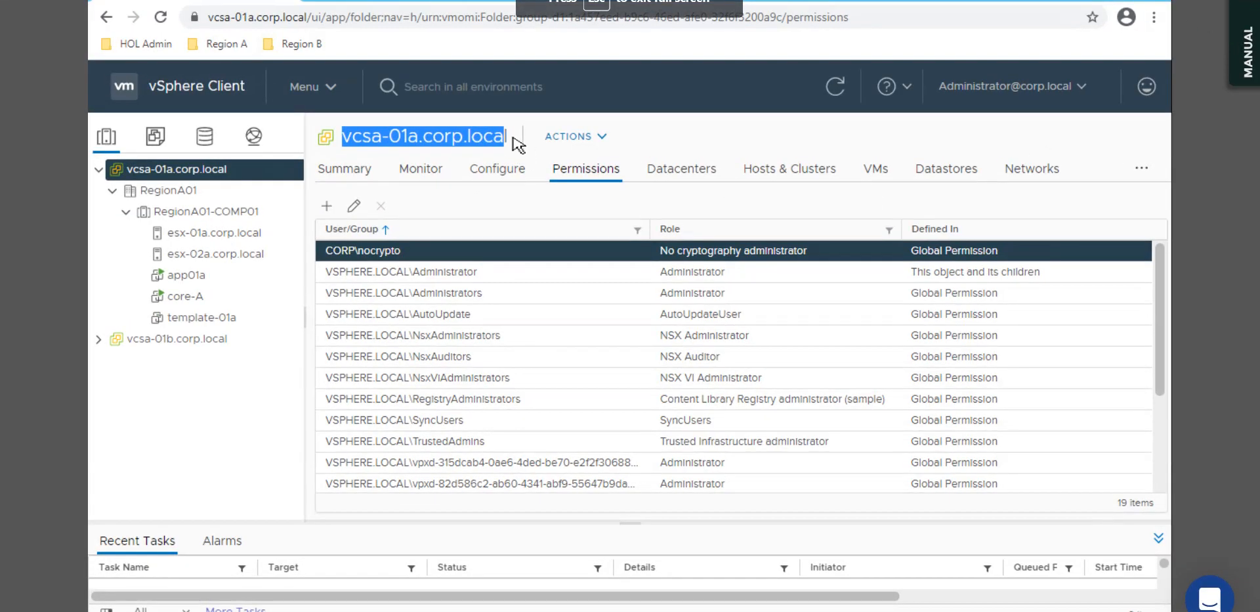
pyautogui.click(200, 212)
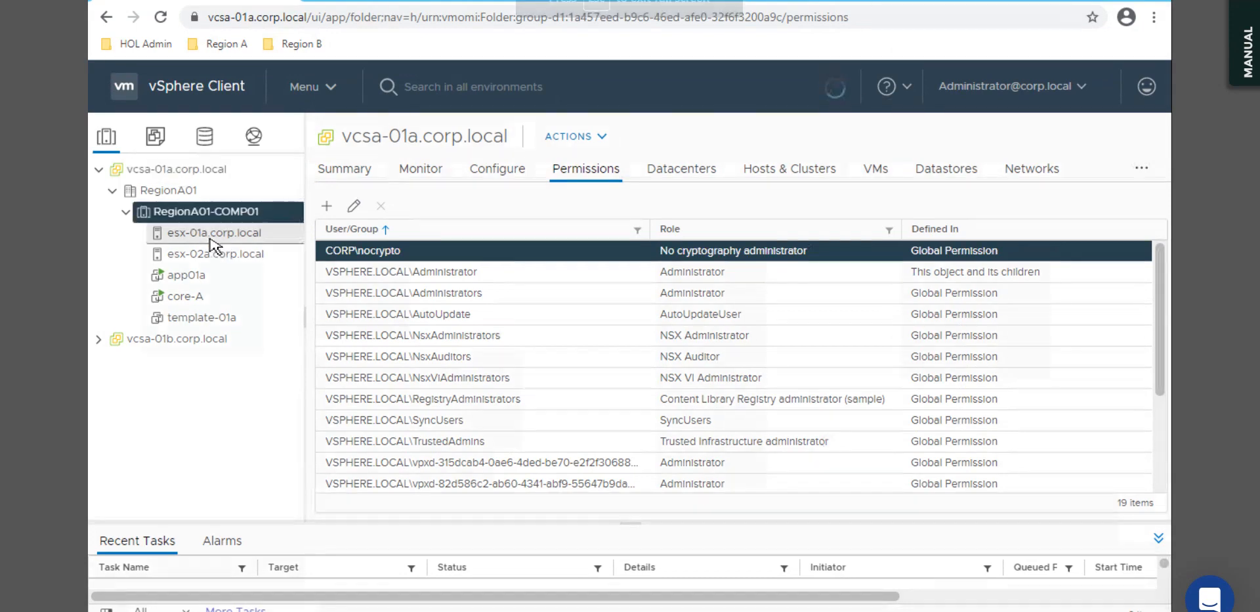
pyautogui.click(211, 240)
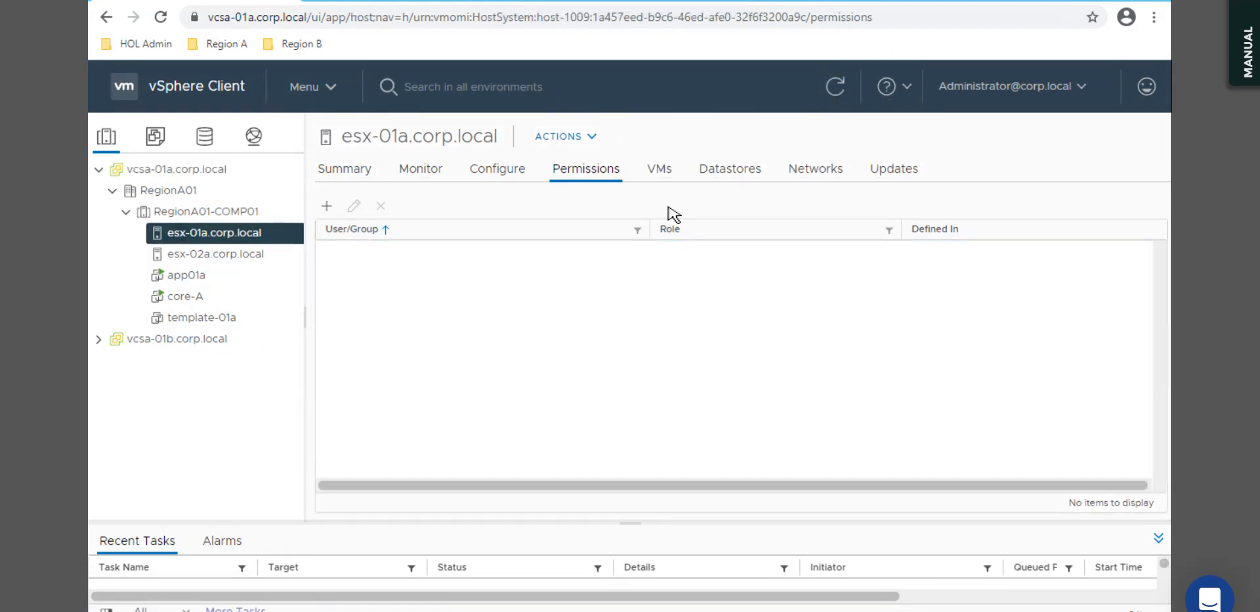
pyautogui.click(204, 255)
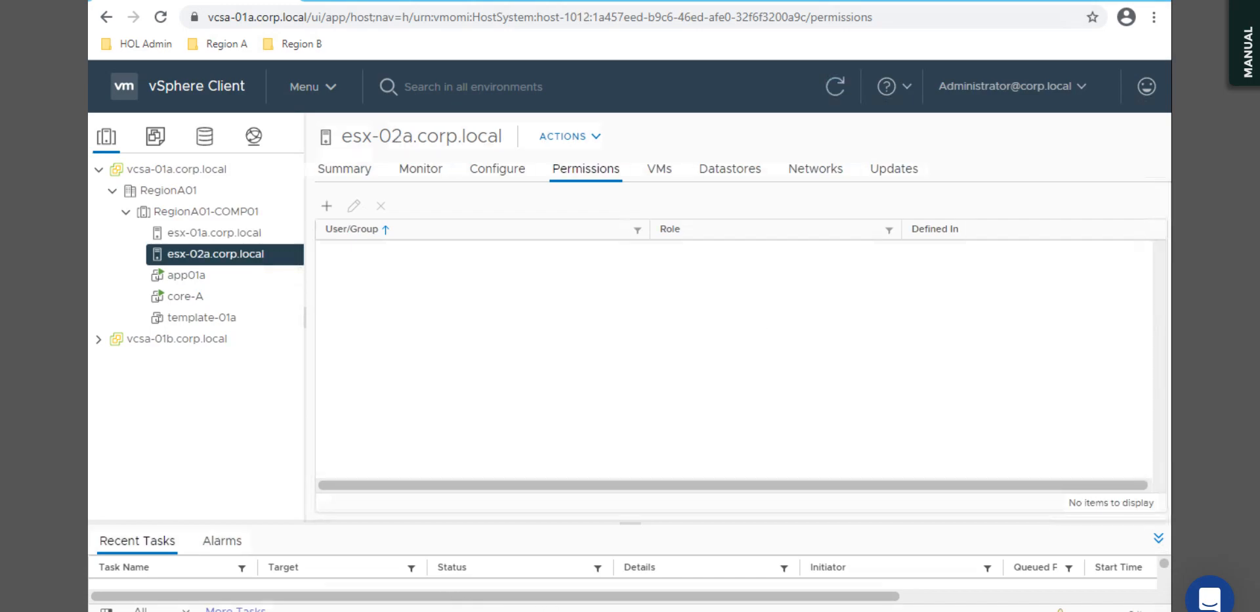
pyautogui.hotkey('alt', 'Tab')
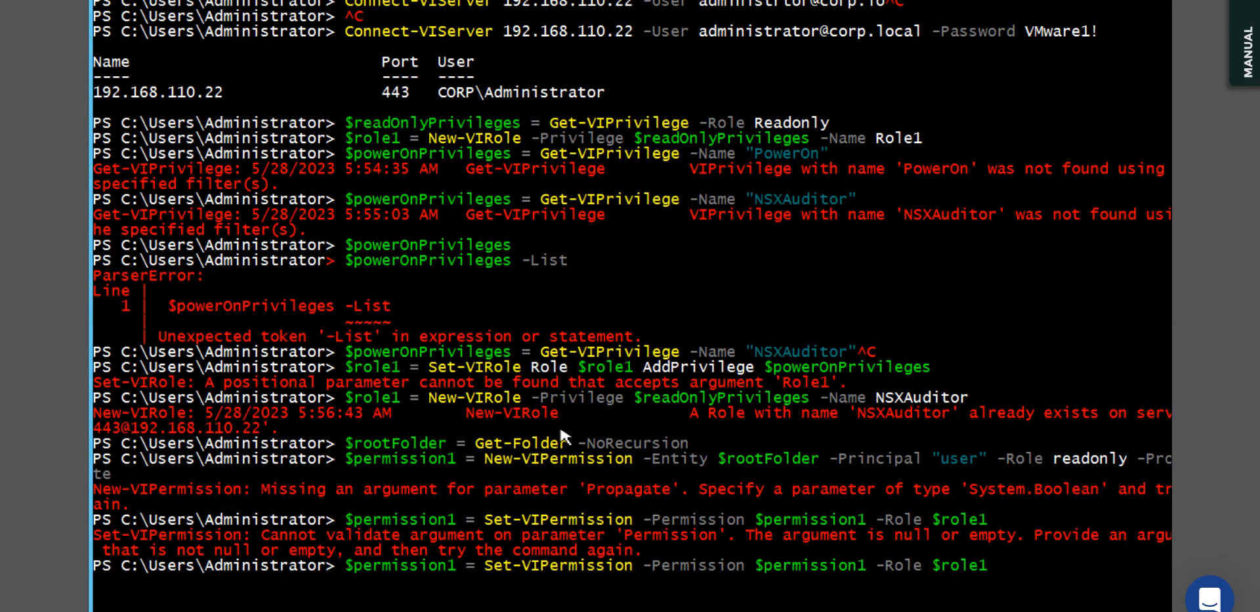